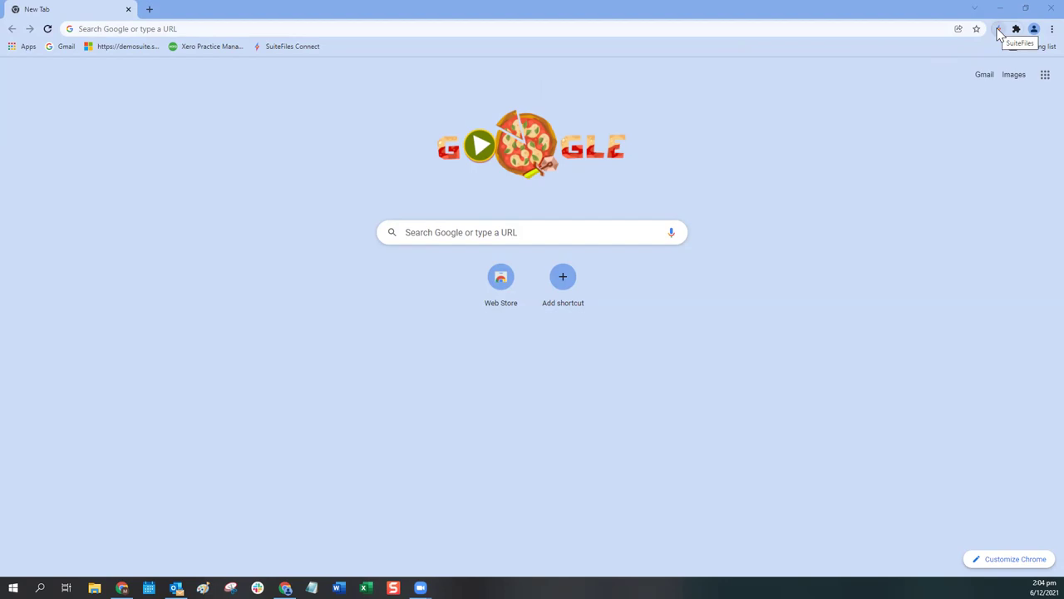
Step: Check the SuiteFiles extension's login details in the browser extensions list, then dismiss them
click(1016, 30)
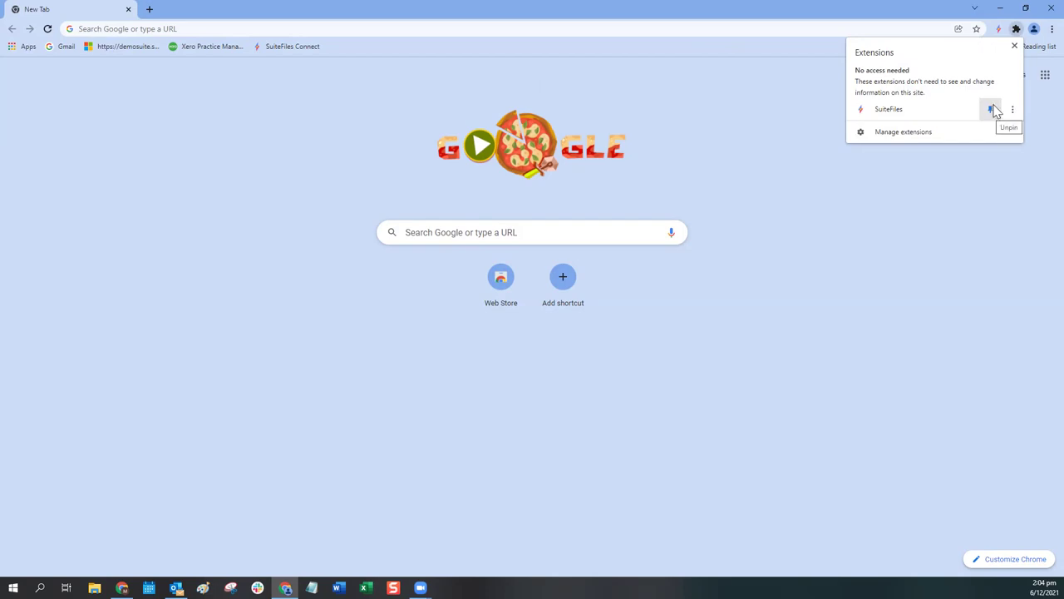
click(1016, 30)
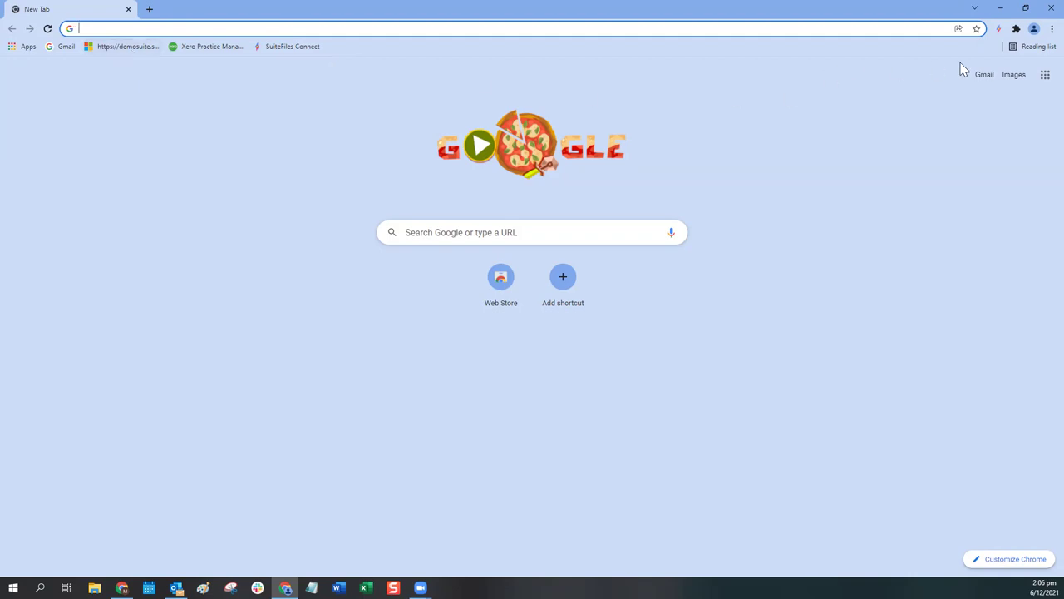
click(998, 30)
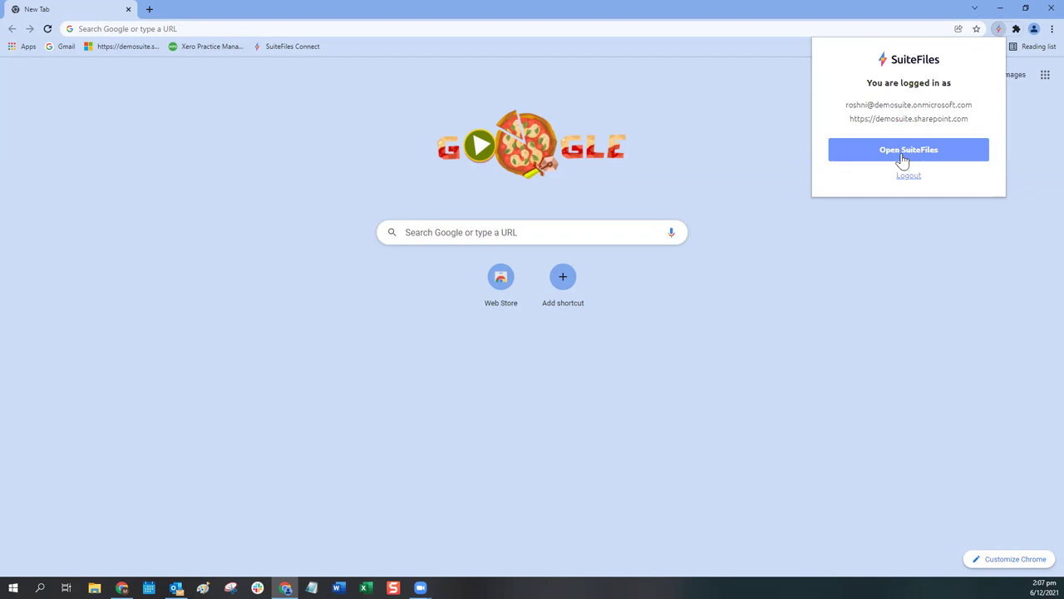
click(277, 136)
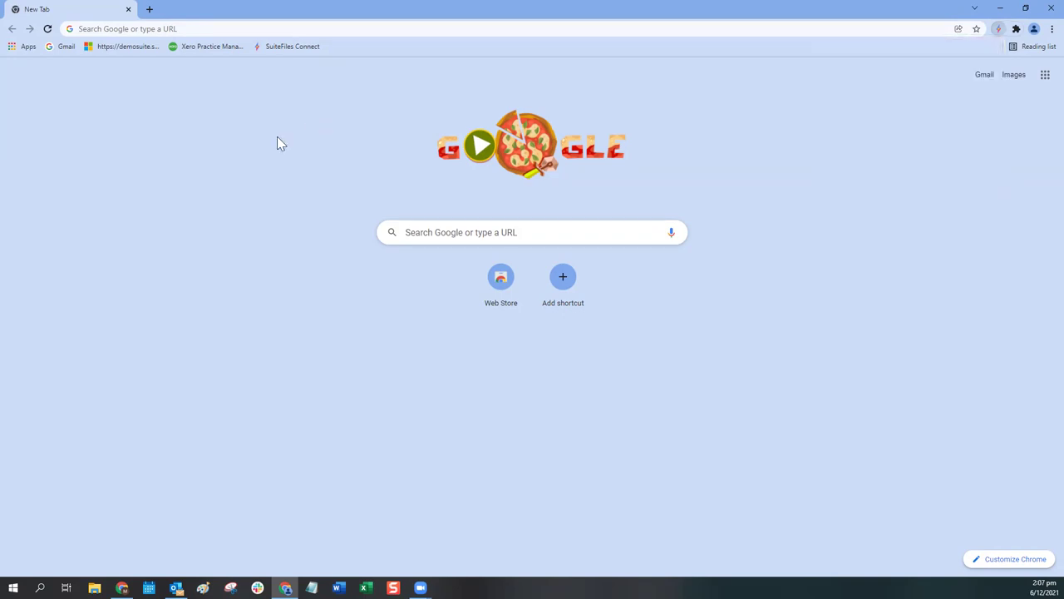
Step: Go to demosuite.sharepoint.com to reach the Microsoft sign-in page's e-mail field
click(117, 46)
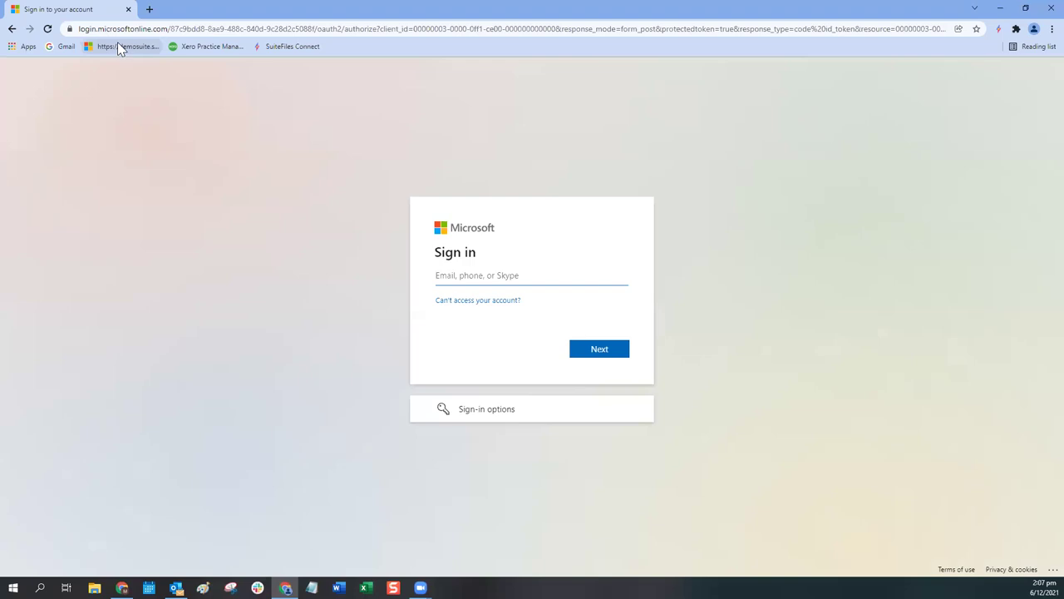
click(113, 29)
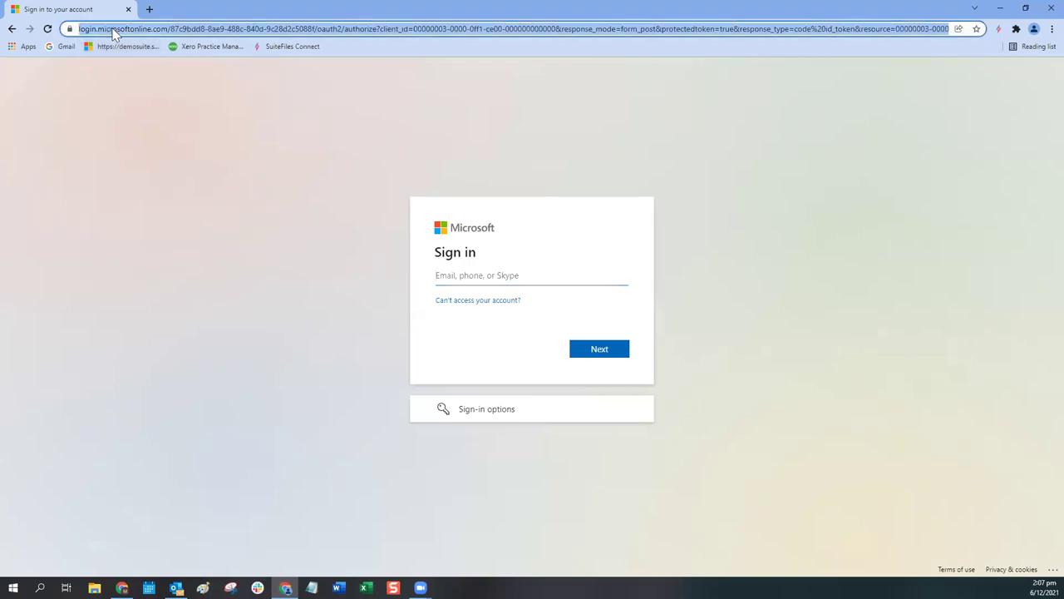
text(demosuite.sharepoint.com)
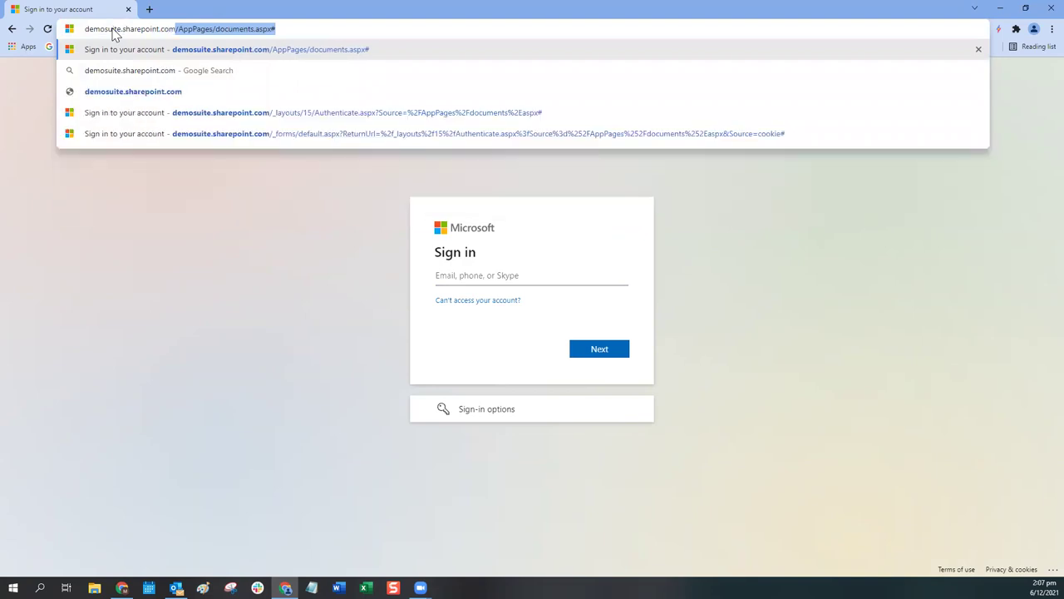
key(Delete)
key(Return)
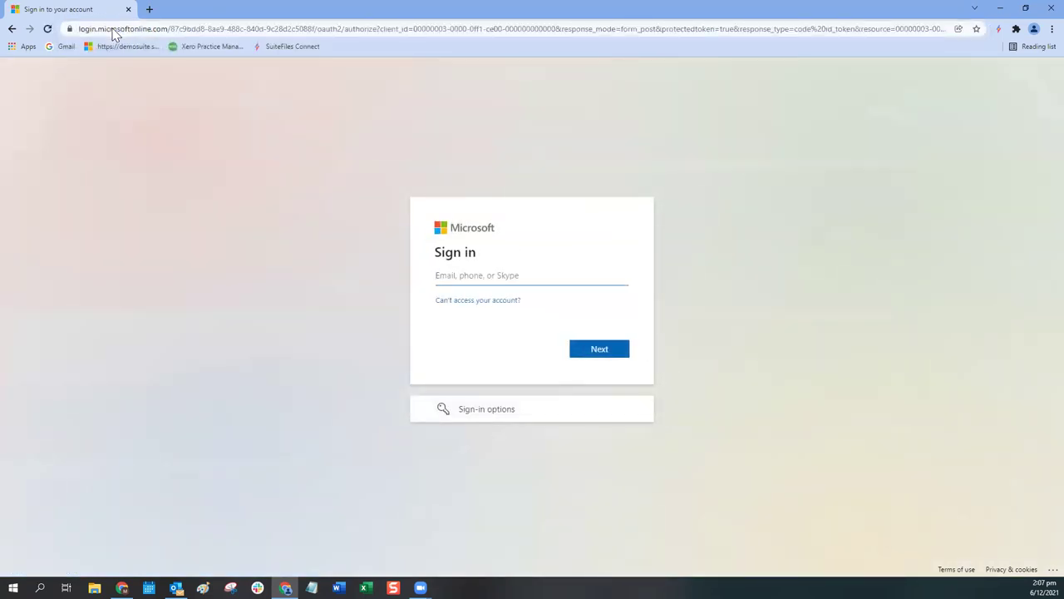
click(478, 276)
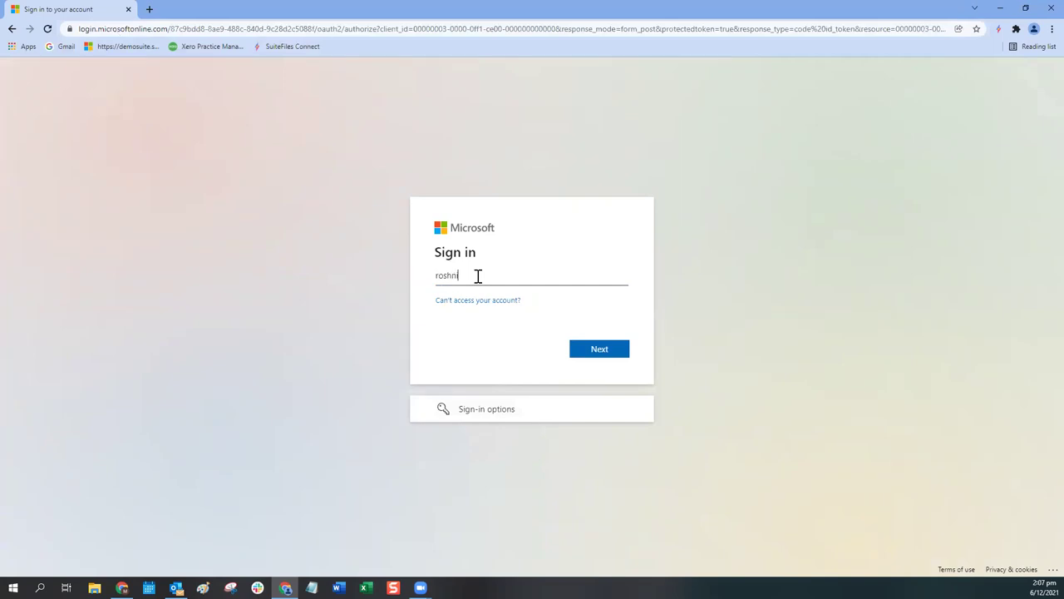
Step: Enter the demo account's e-mail address and continue to the password step
drag(507, 276, 574, 278)
click(571, 278)
click(605, 362)
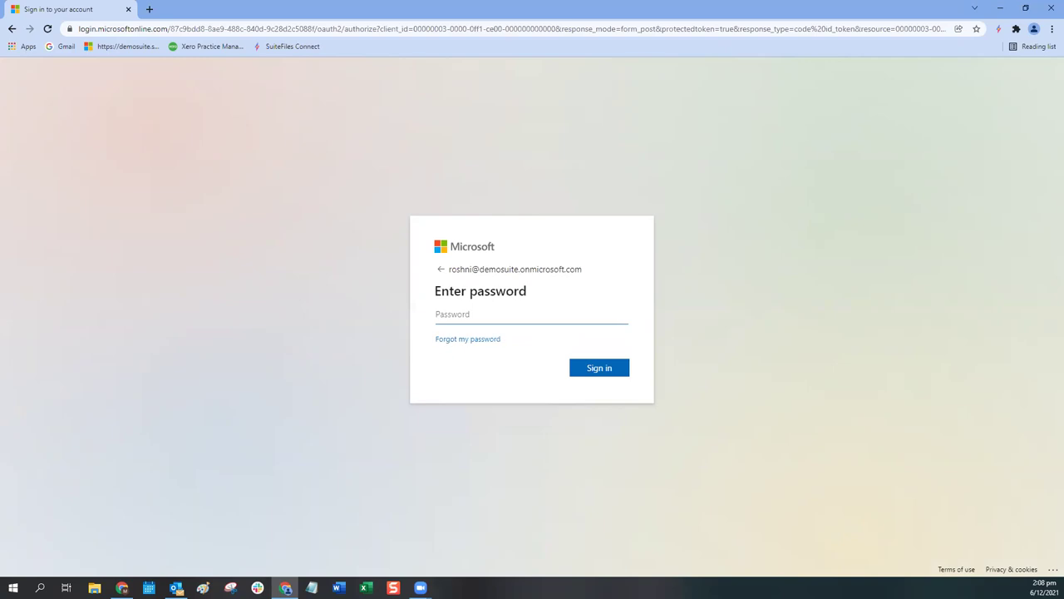
Step: Paste the account password, sign in, and choose to stay signed in
key(alt+Tab)
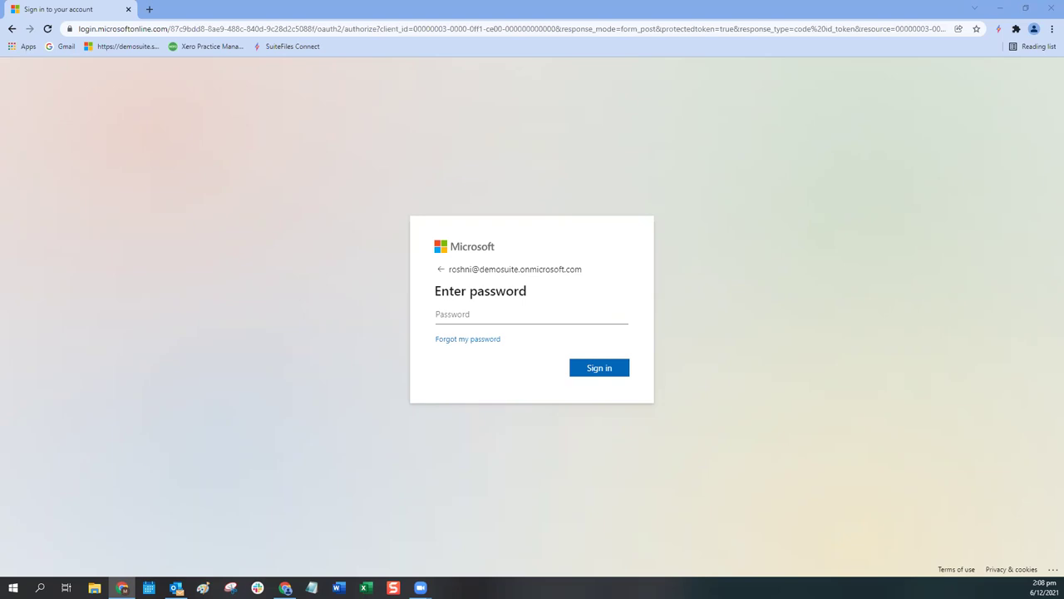
click(544, 313)
key(ctrl+v)
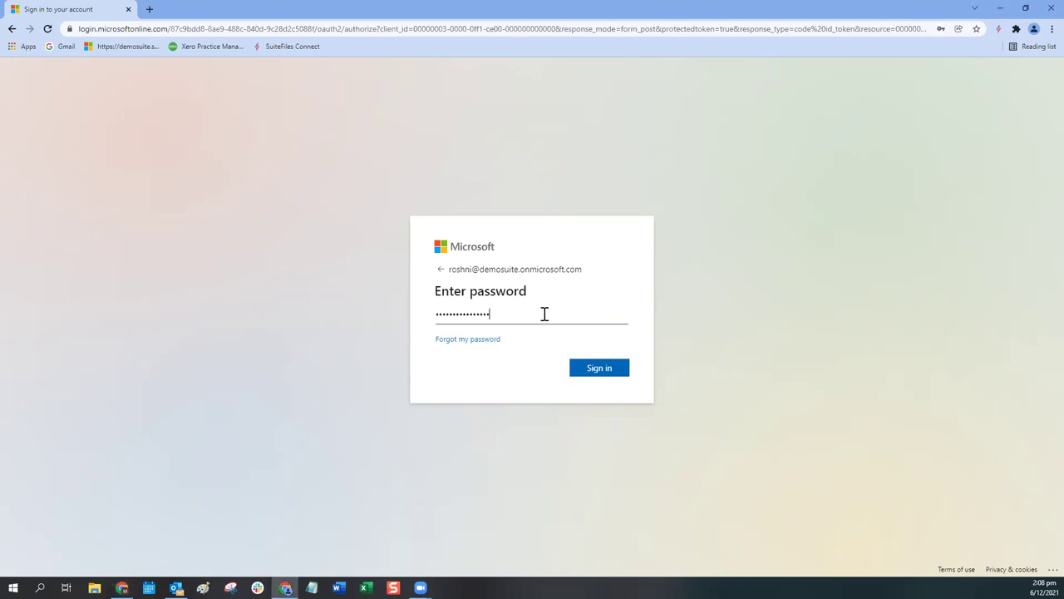
click(602, 374)
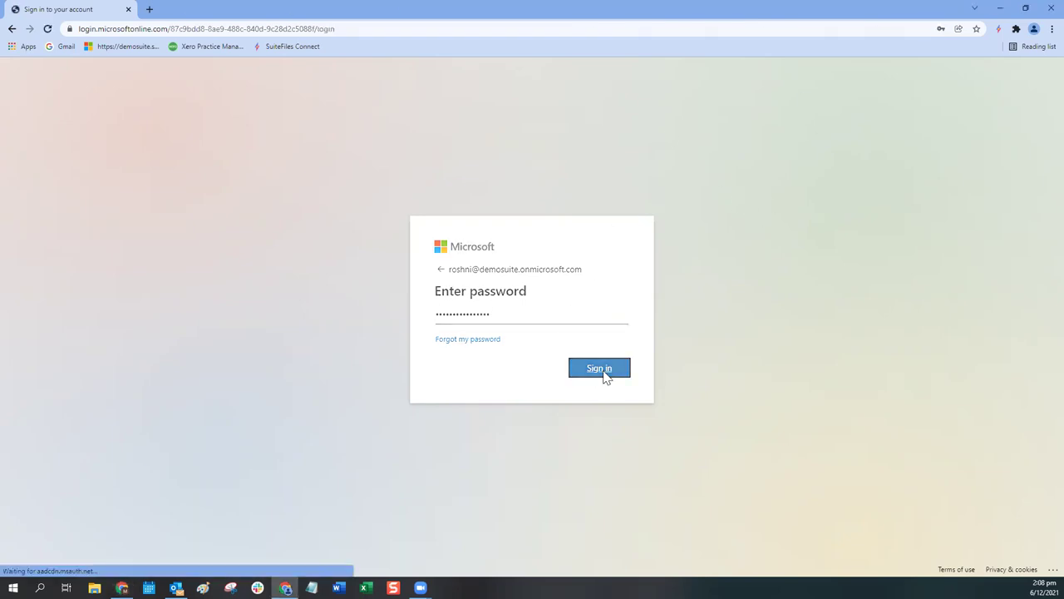
click(604, 375)
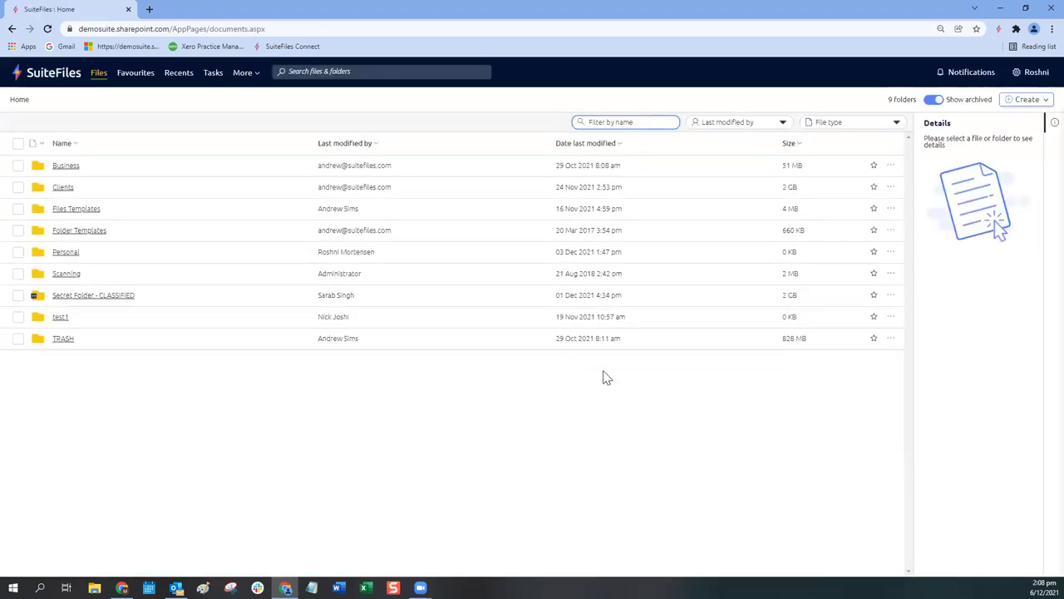
Step: Show the details of Secret Folder - CLASSIFIED: 2 GB, last modified 01 Dec 2021
click(695, 307)
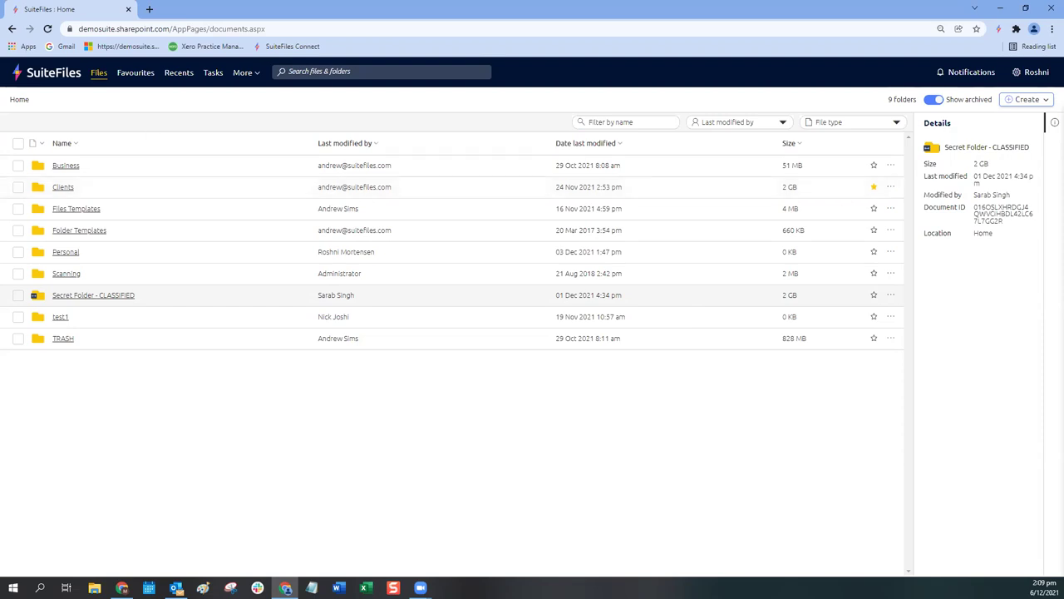
Step: Return to the SuiteFiles window and reload its Home page so Tasks shows one pending task
key(alt+Tab)
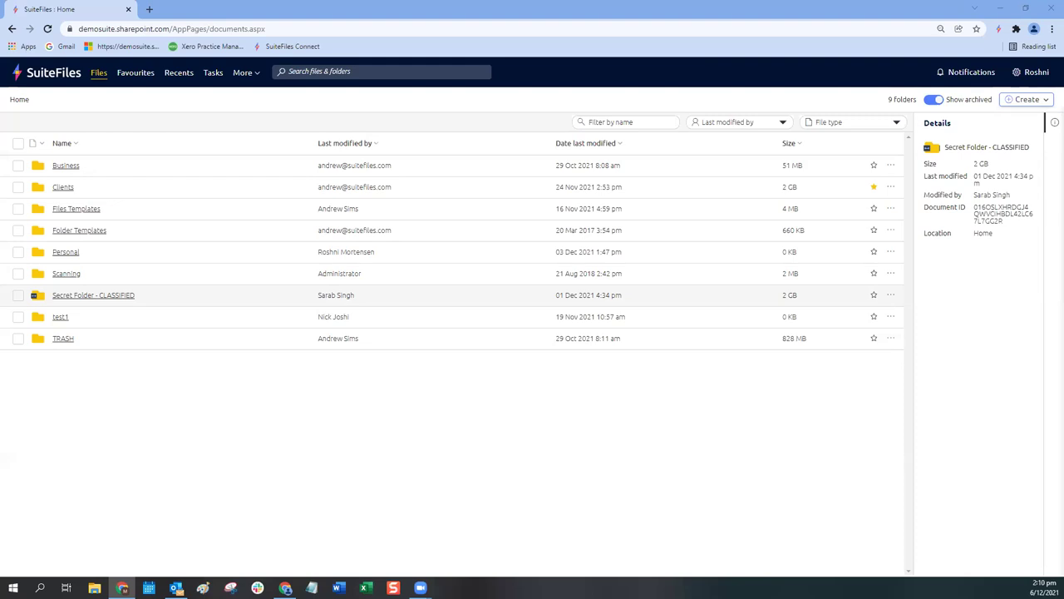
click(48, 29)
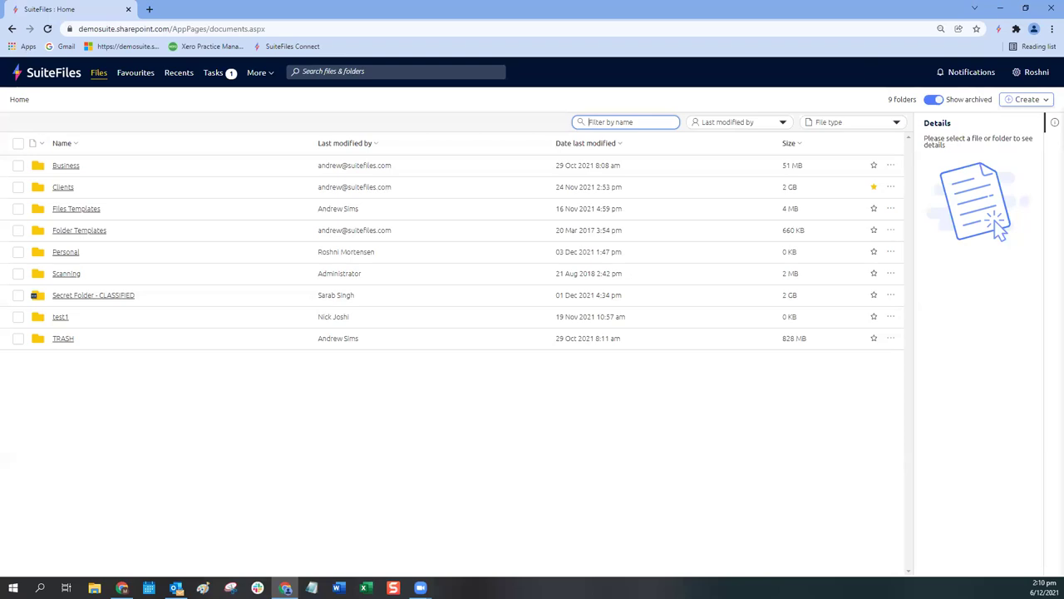
Step: Reset Chrome's page zoom to 100% so the Home folder list displays full size
click(941, 28)
click(956, 49)
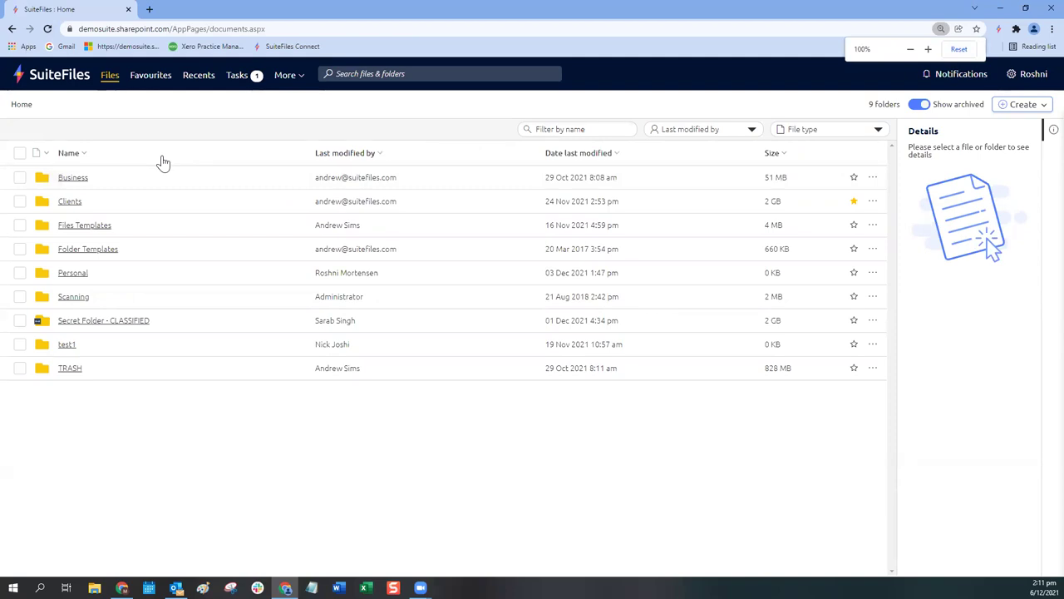
click(18, 104)
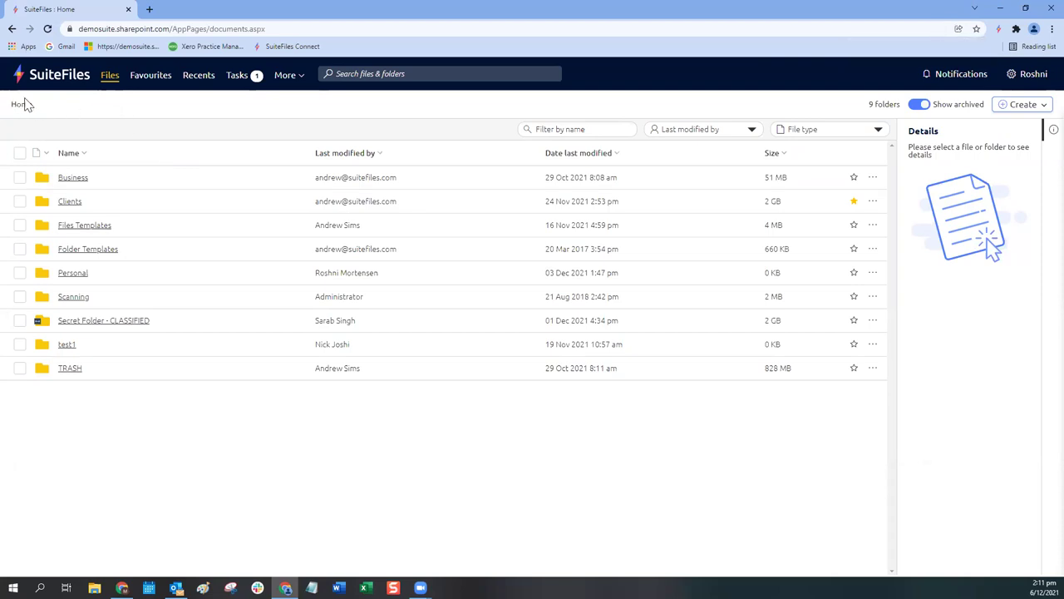
Step: Open Clients, try filtering names by '123', then clear the filter to list all 1700 folders
click(70, 202)
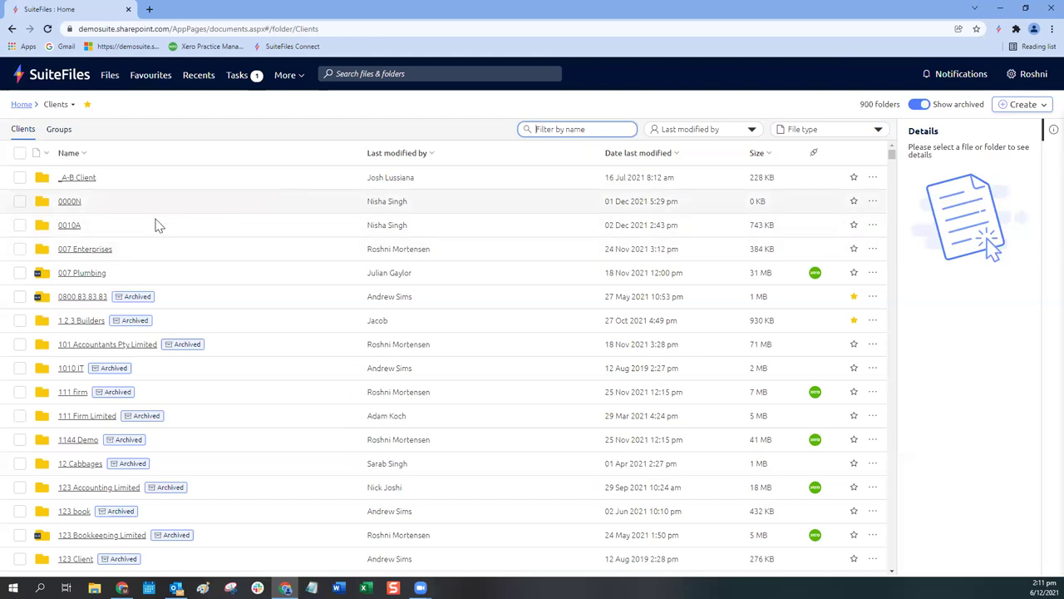
text(12)
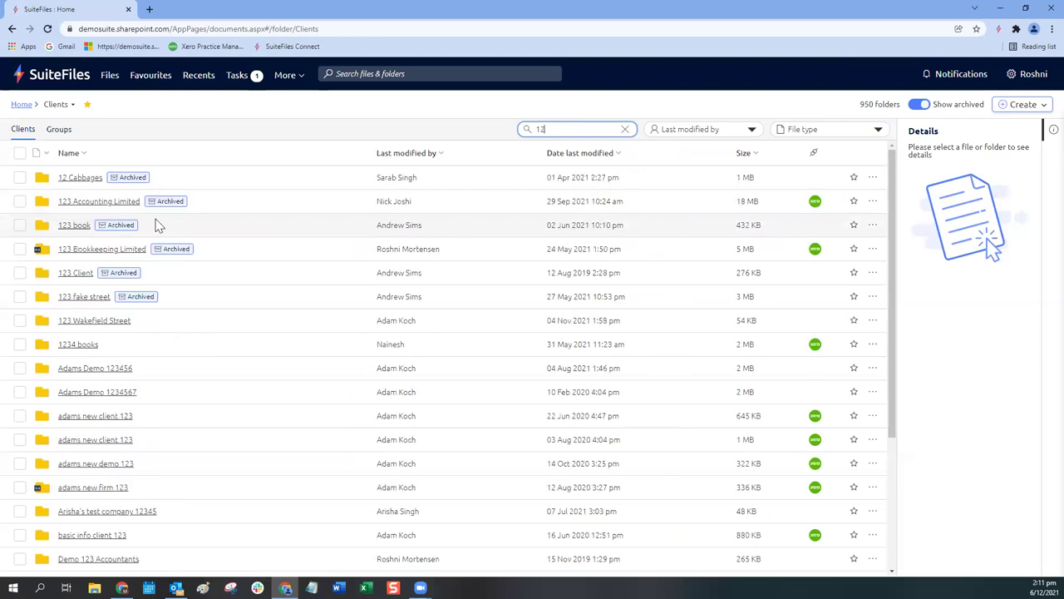
text(3)
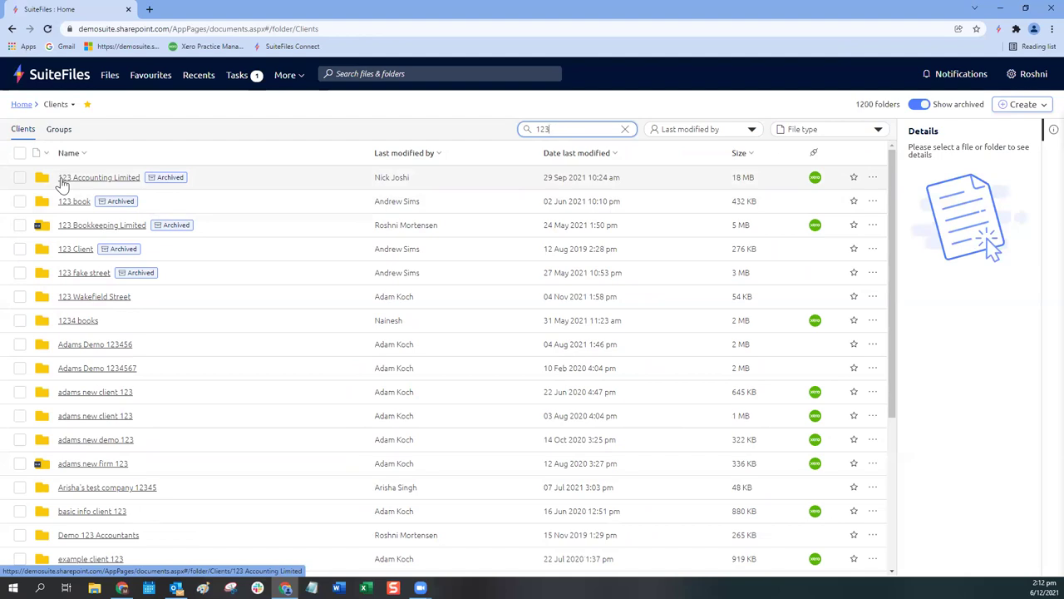
drag(539, 127, 554, 127)
click(555, 127)
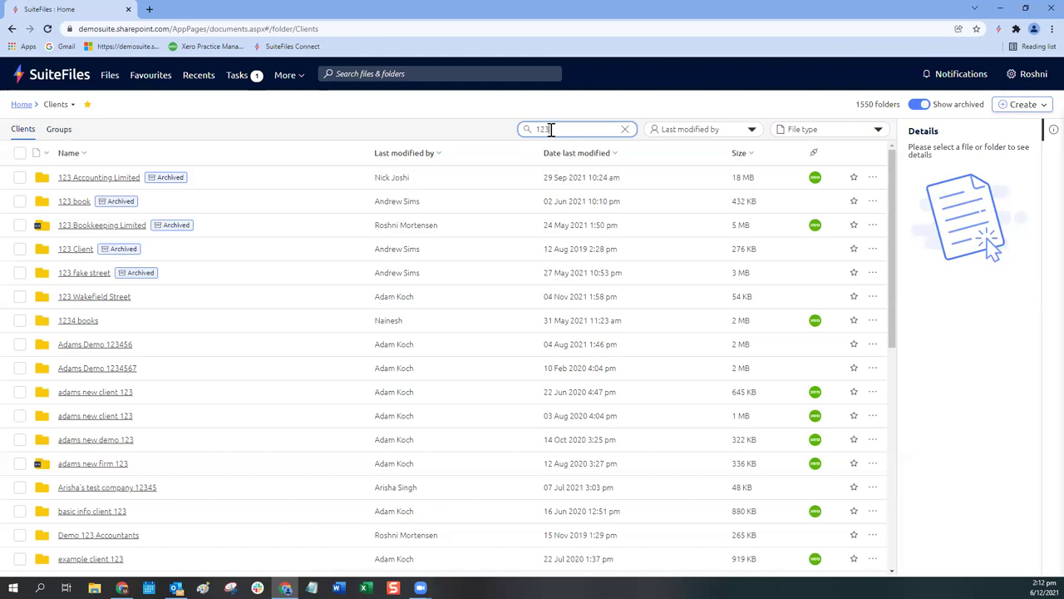
click(626, 132)
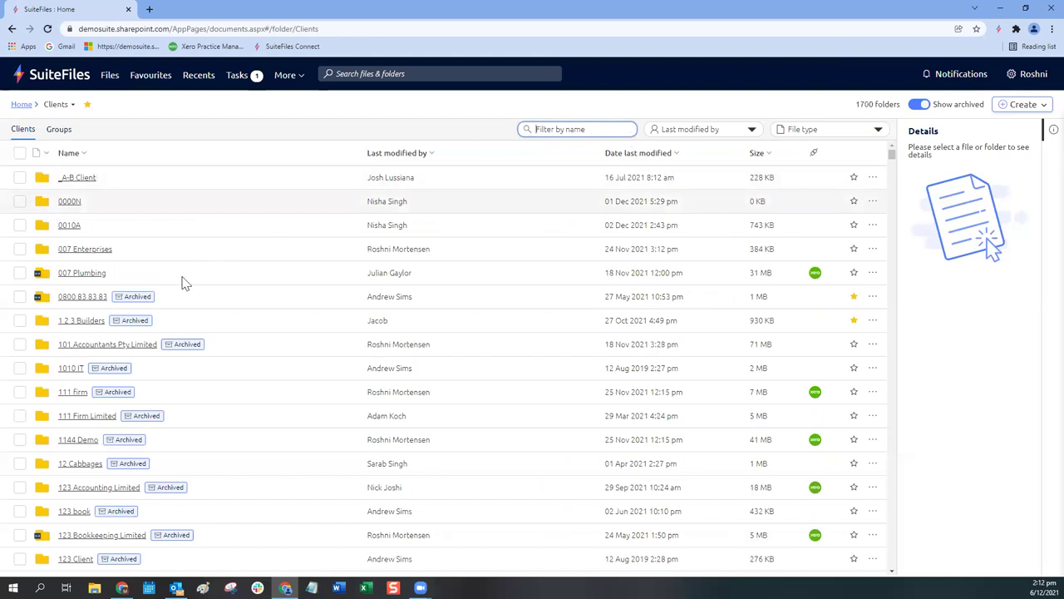
Step: Scroll the Clients list down until 5050 ACCOUNTING appears, loading up to 2000 folders
scroll(104, 413, down, 2)
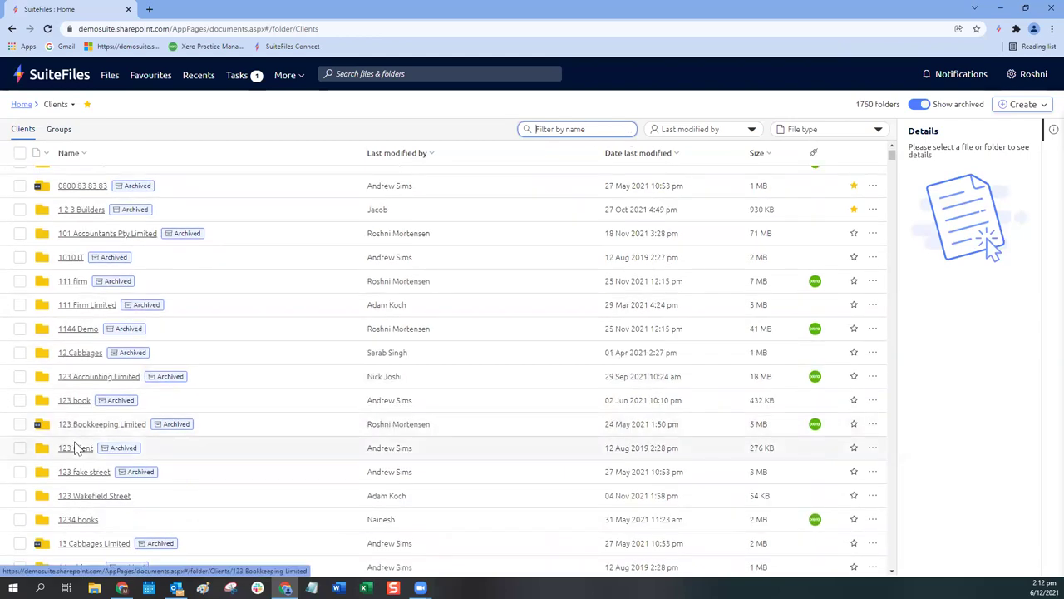
scroll(111, 449, down, 3)
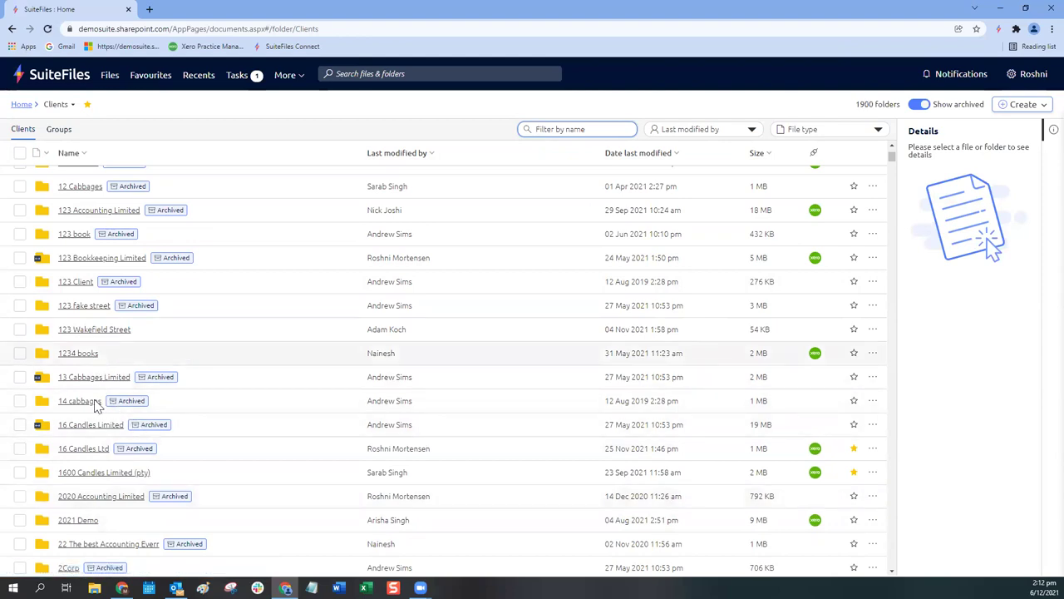
scroll(100, 462, down, 5)
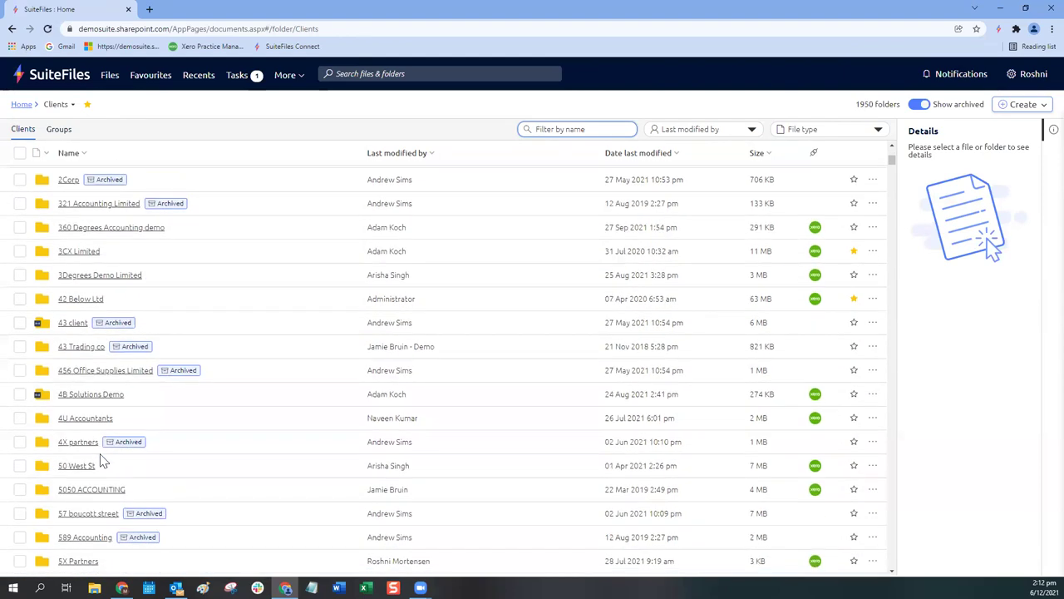
scroll(90, 462, down, 1)
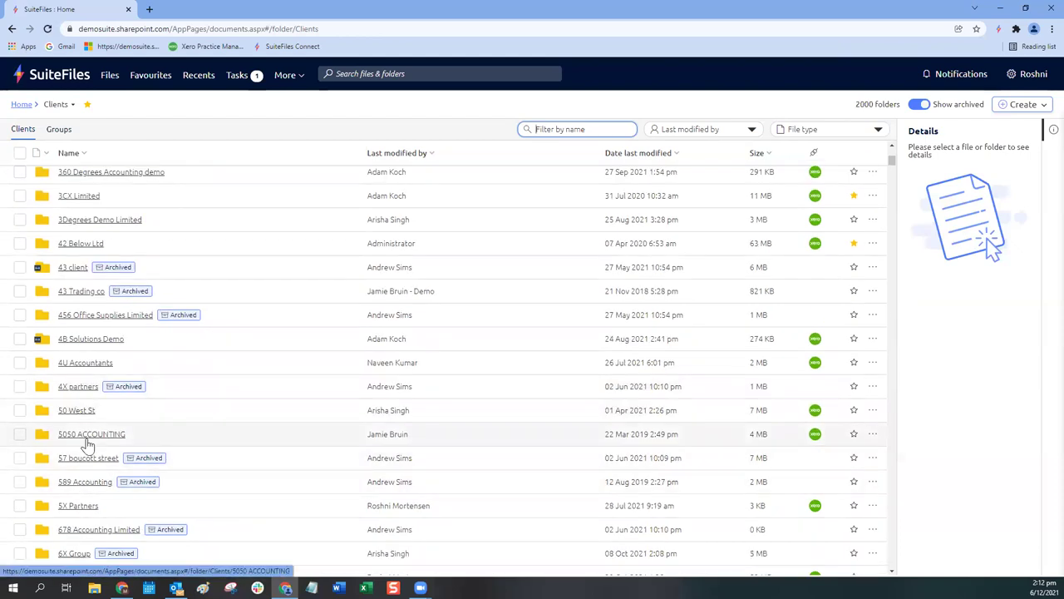
Step: Open the 5050 ACCOUNTING folder, showing its 6 files and 7 folders
click(88, 444)
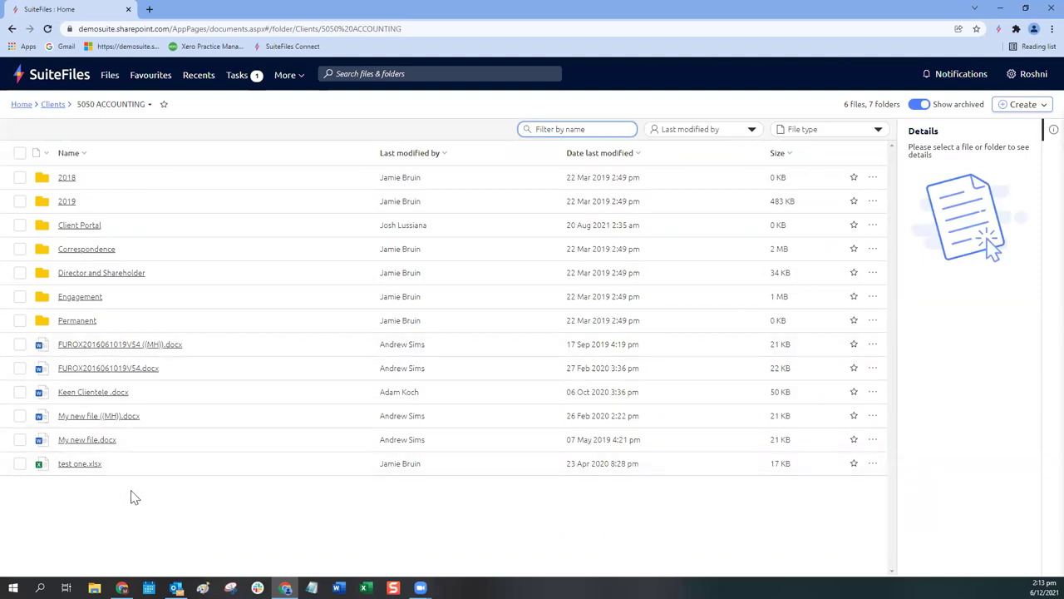
Step: Sort the 5050 ACCOUNTING contents by Date last modified, oldest first
click(586, 158)
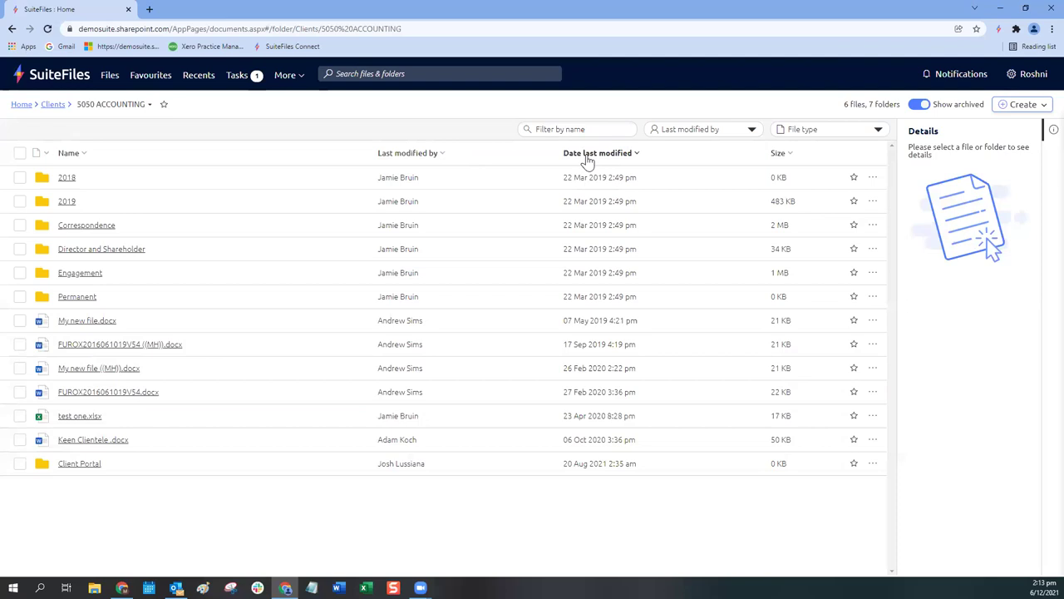
click(586, 158)
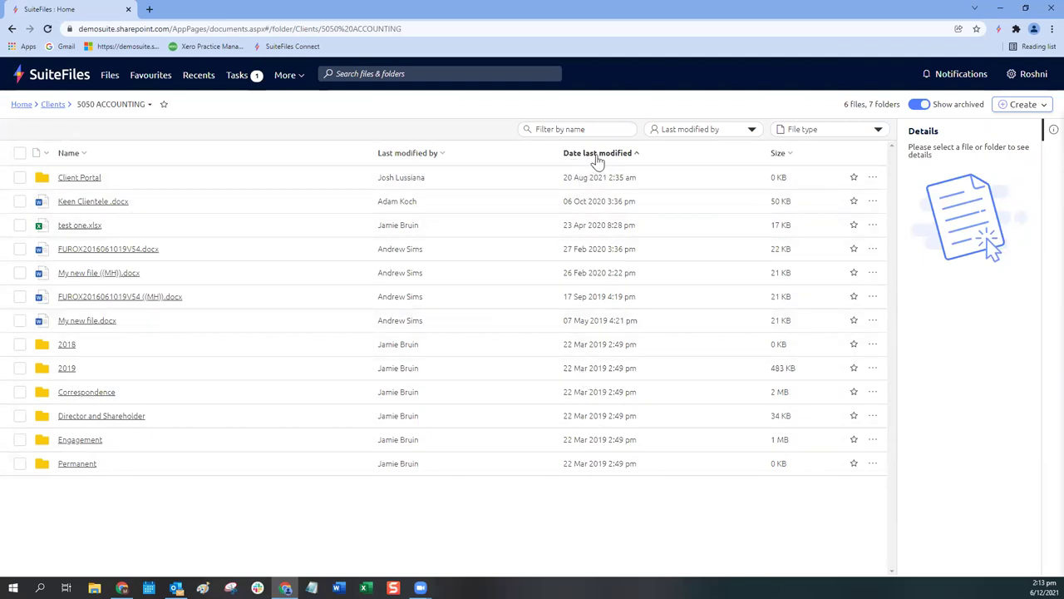
click(597, 154)
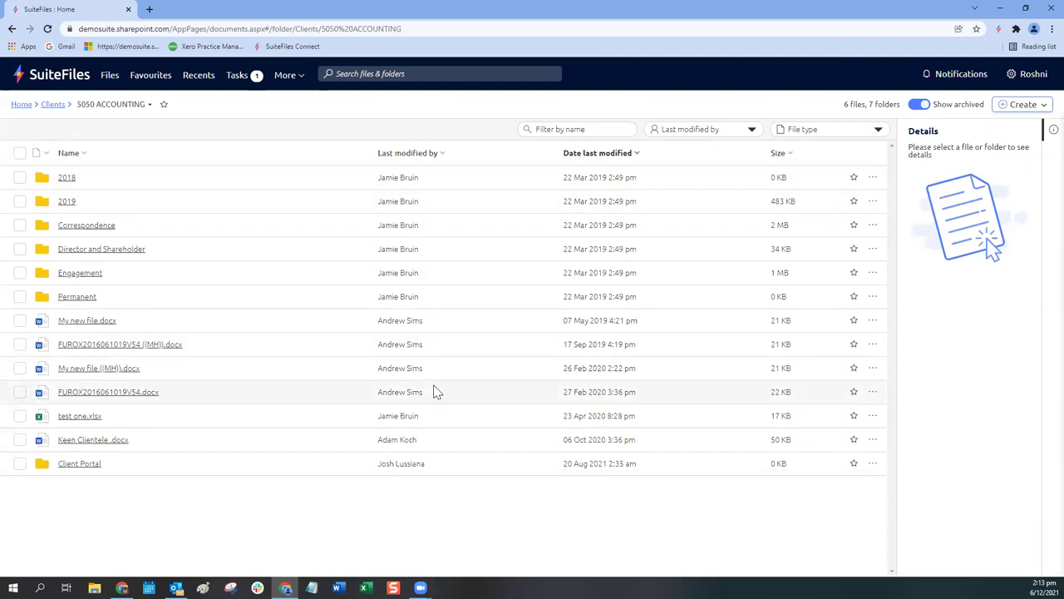
click(677, 133)
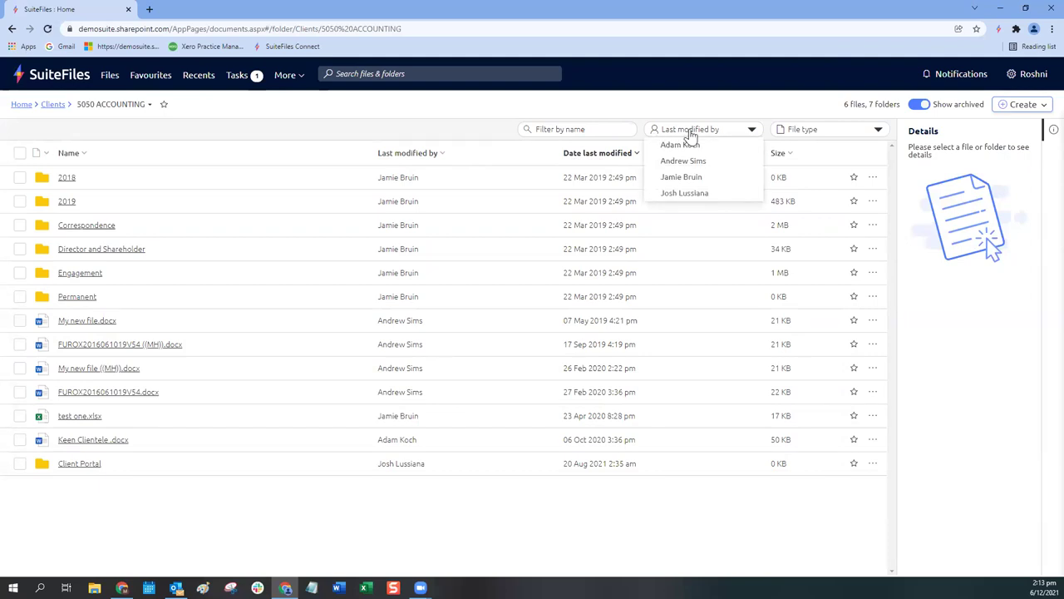
click(684, 195)
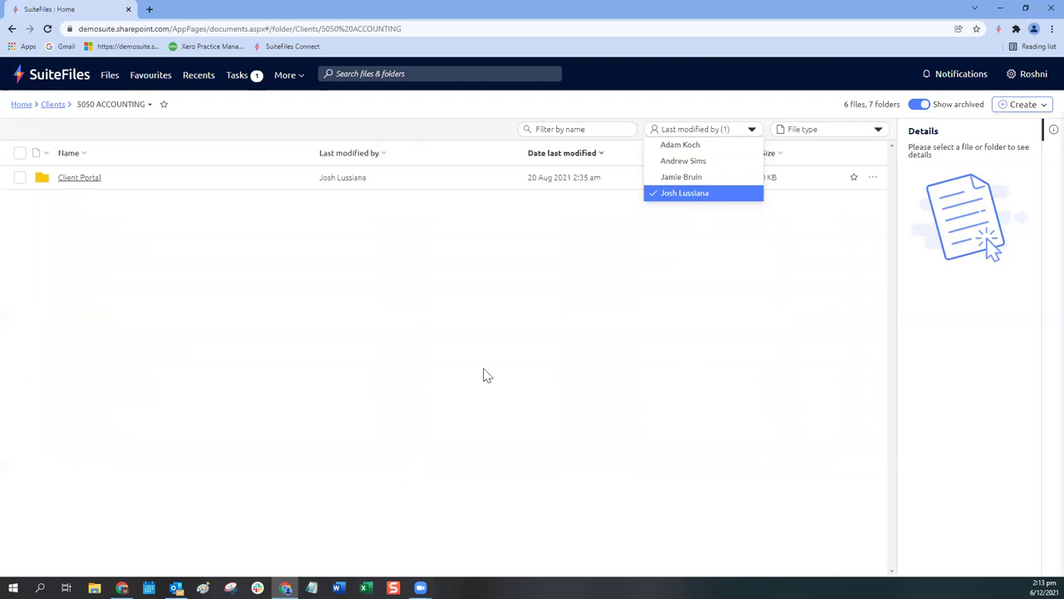
click(464, 477)
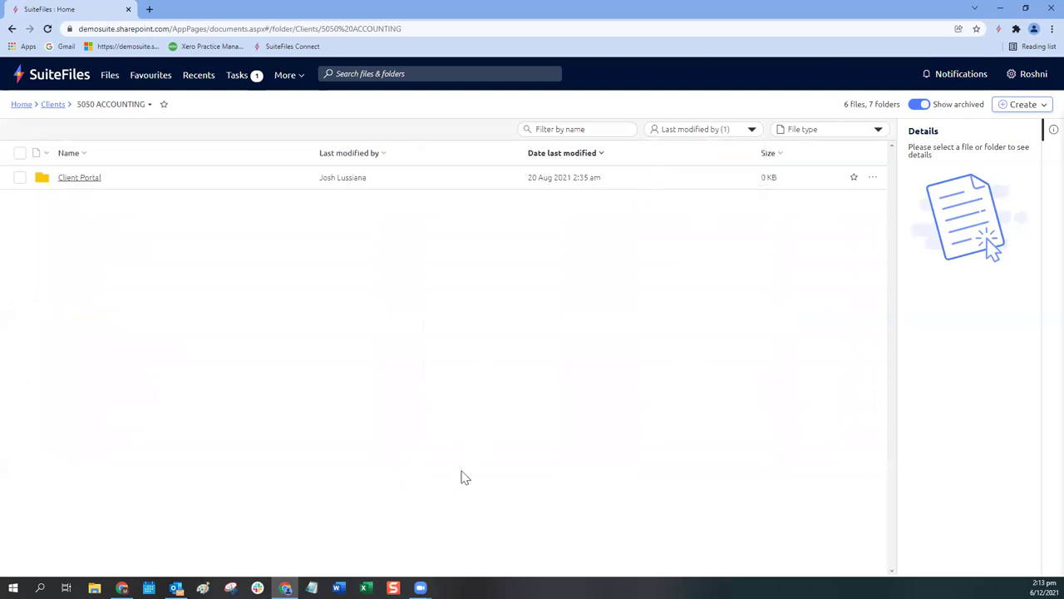
click(736, 135)
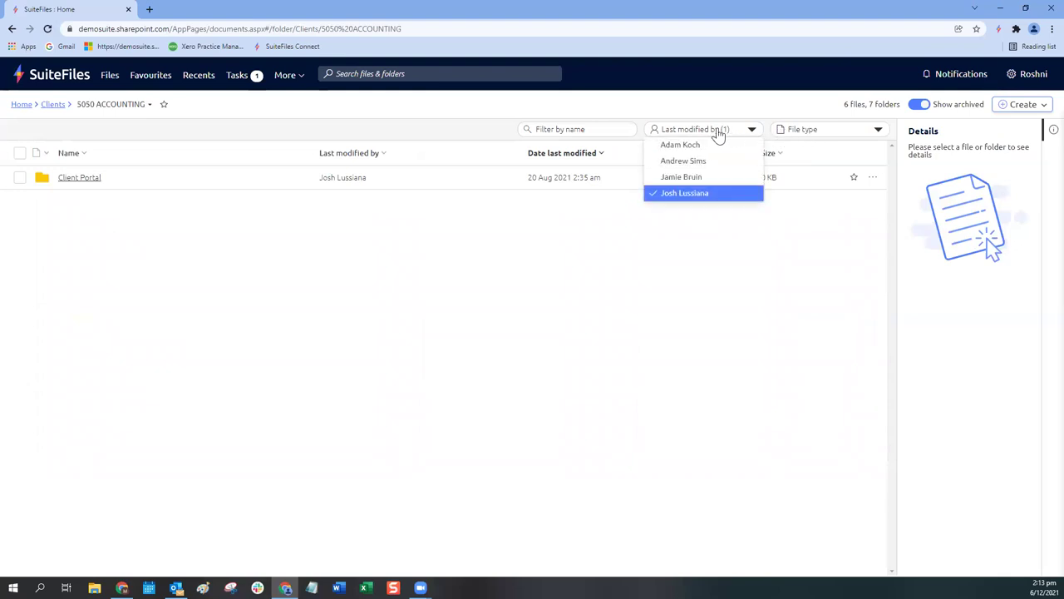
click(687, 195)
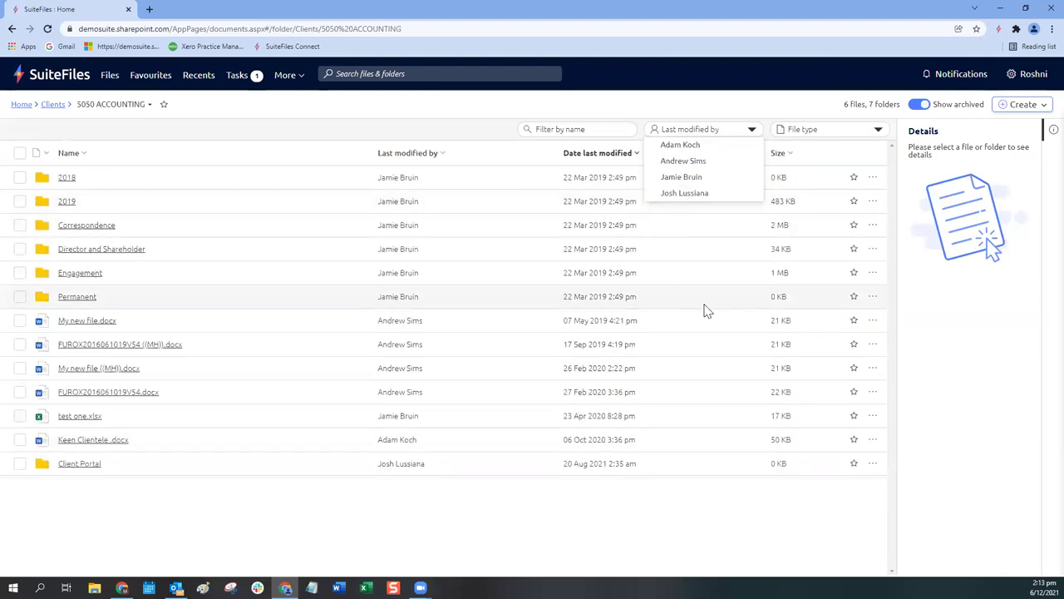
click(698, 147)
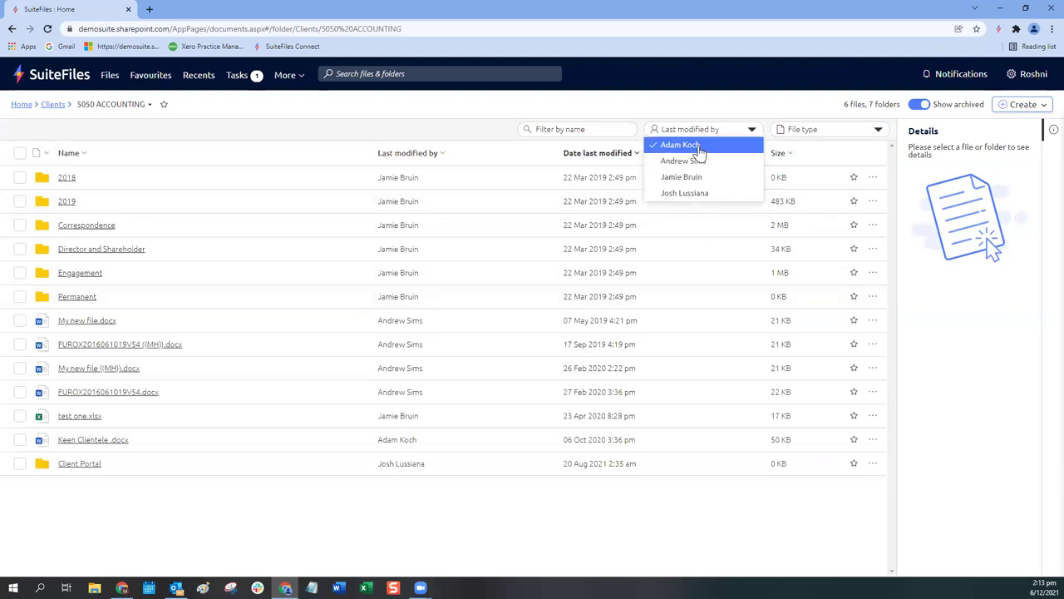
click(695, 192)
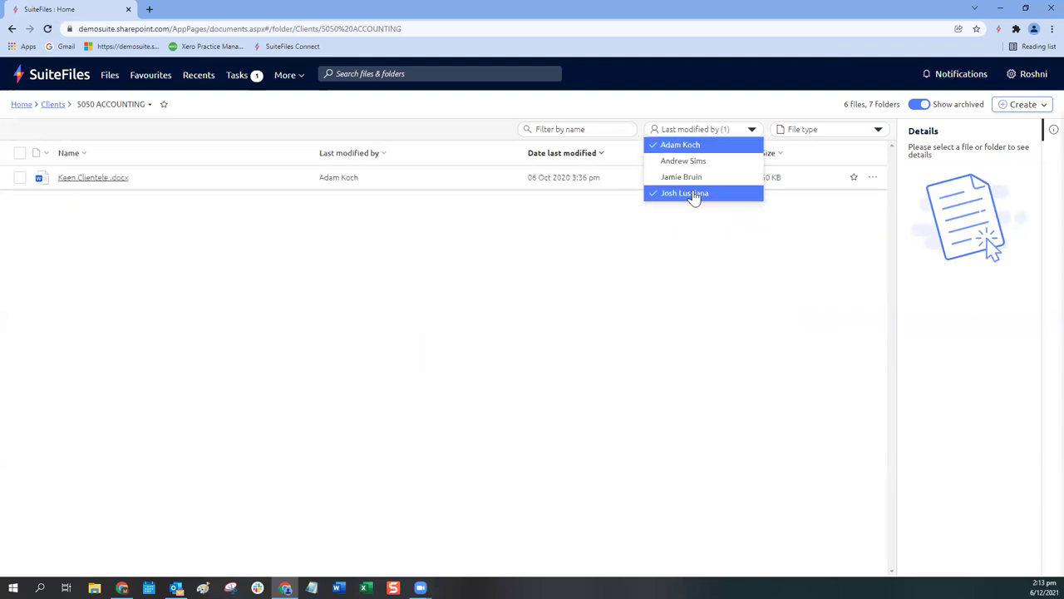
click(686, 192)
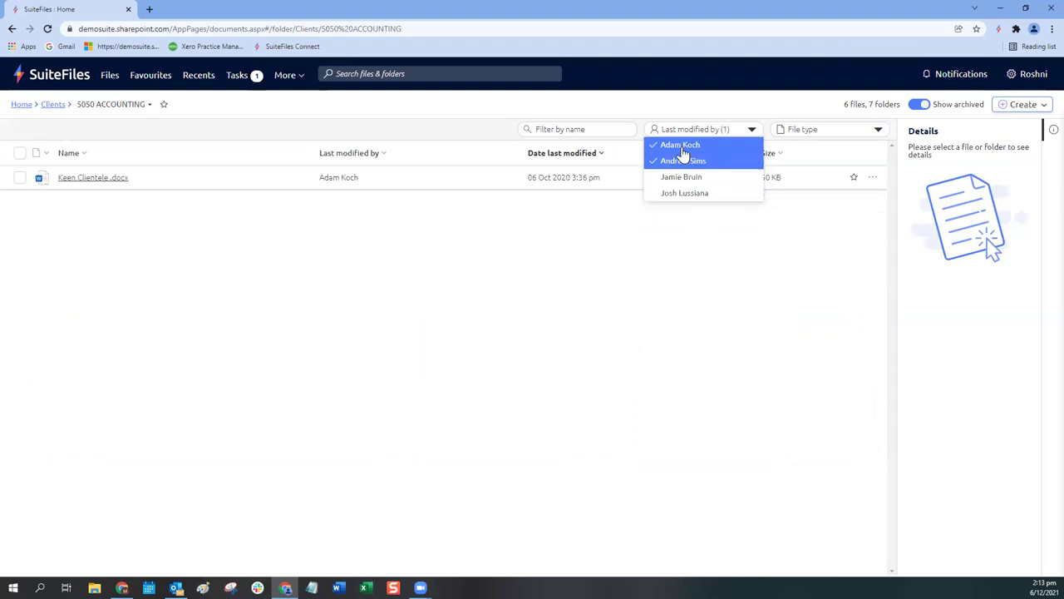
click(685, 146)
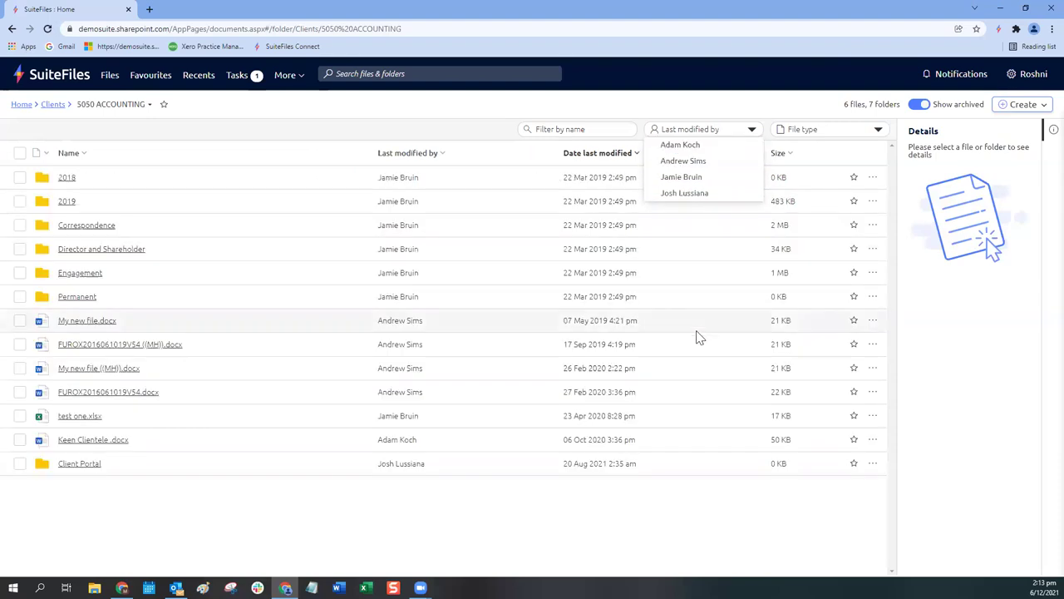
click(829, 134)
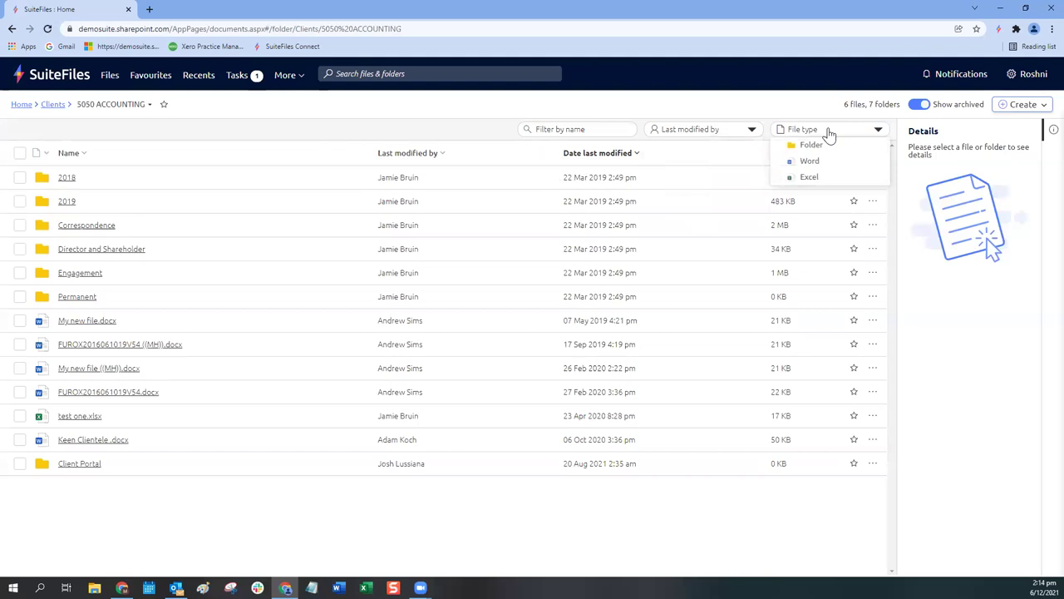
click(813, 147)
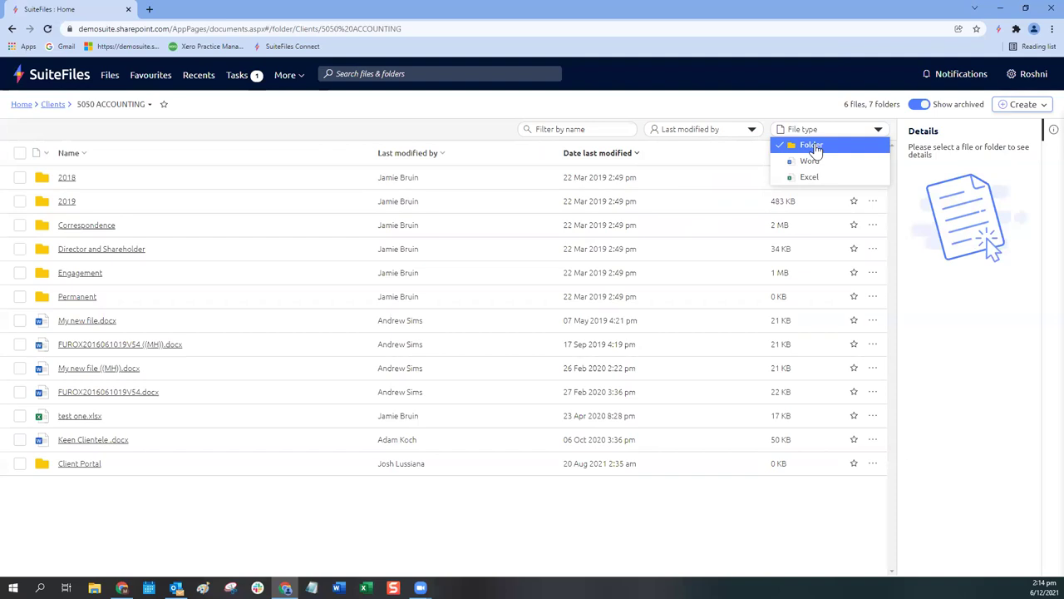
click(808, 163)
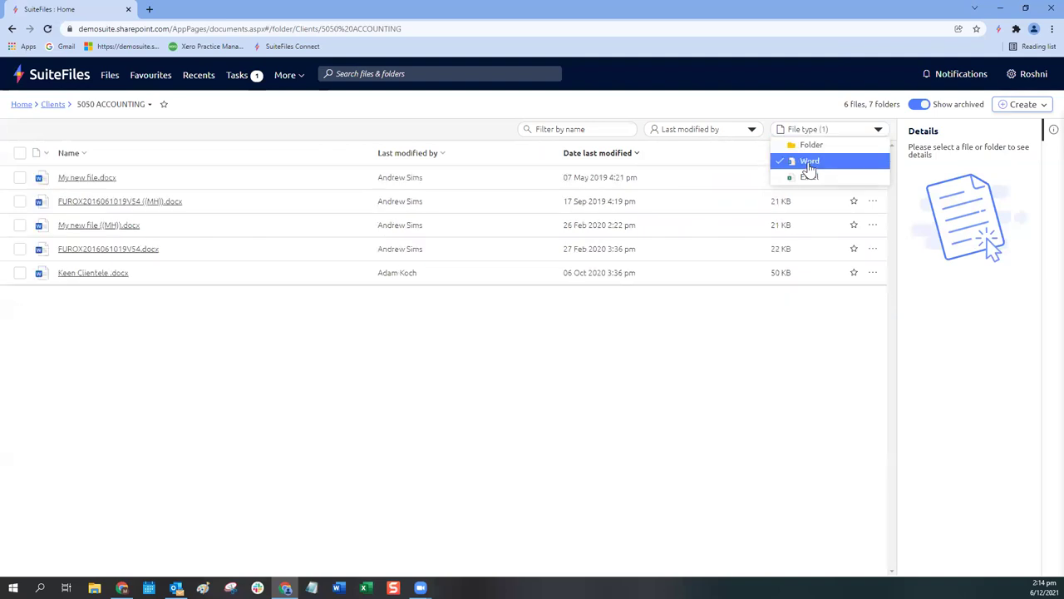
click(580, 129)
text(f)
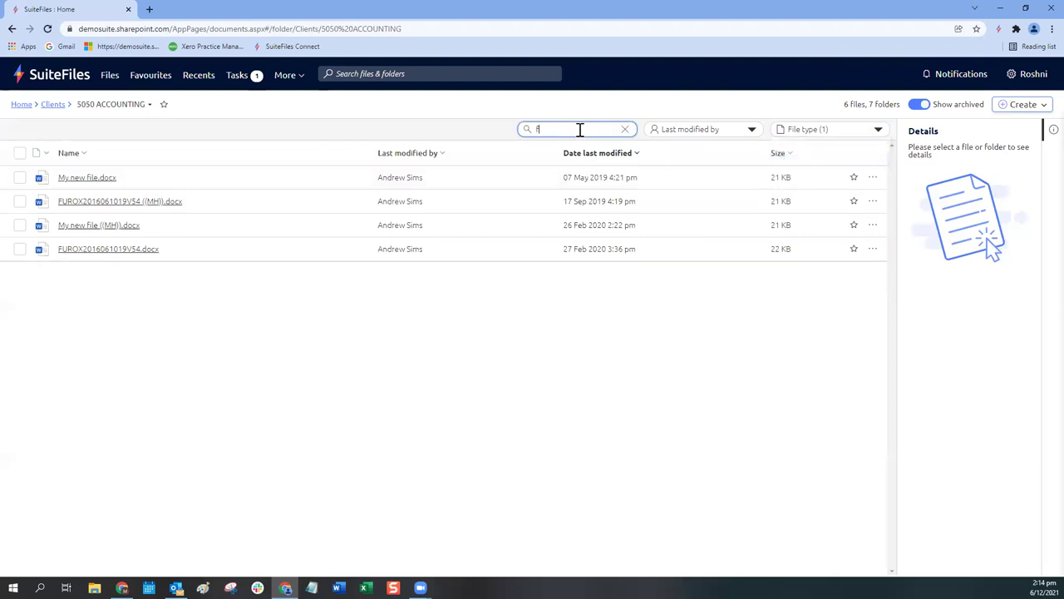
text(ile)
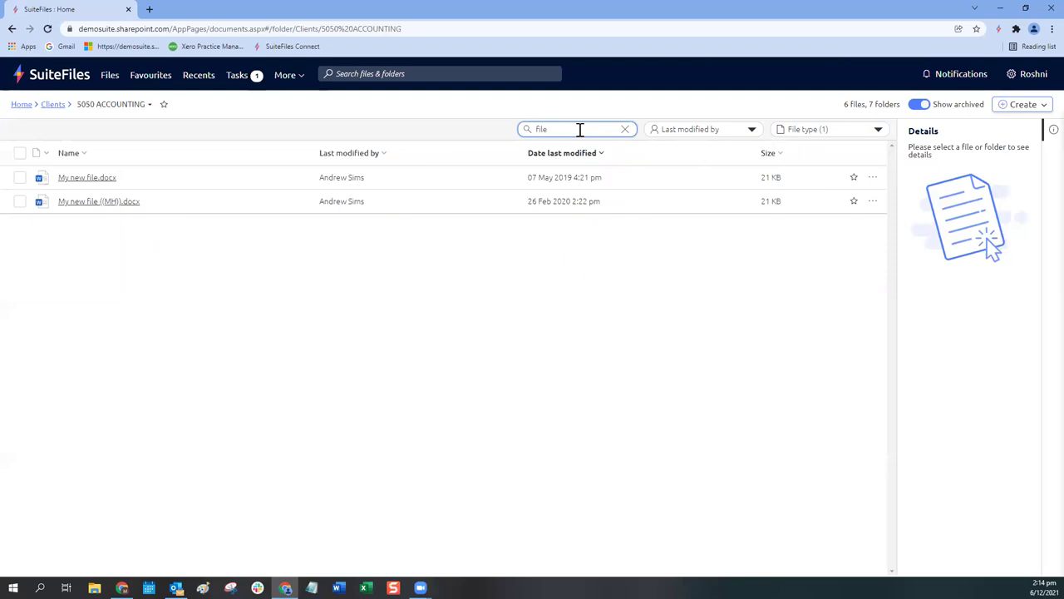
click(626, 130)
click(865, 135)
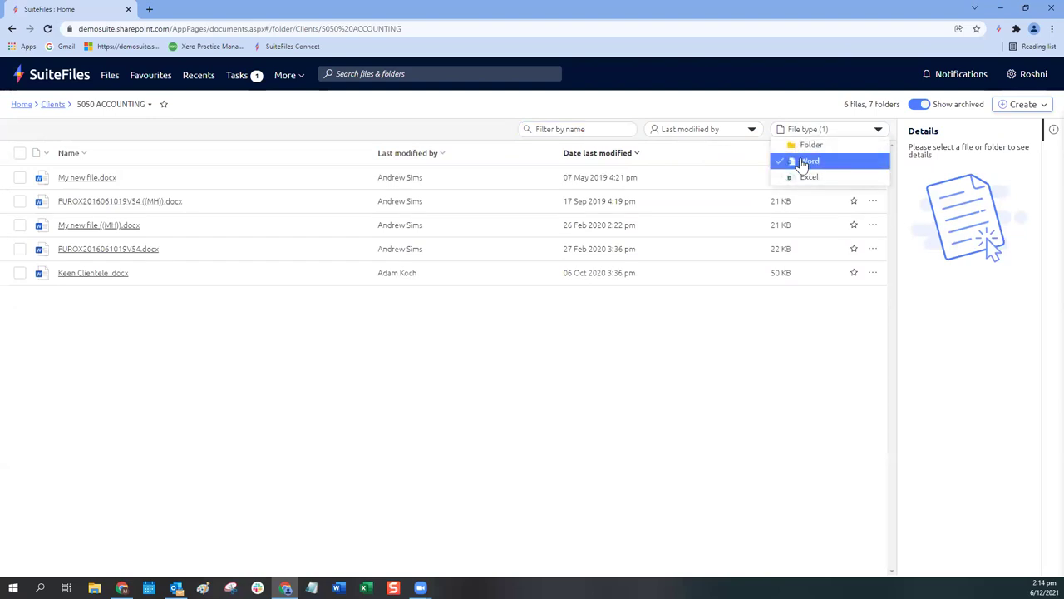
click(800, 161)
click(349, 117)
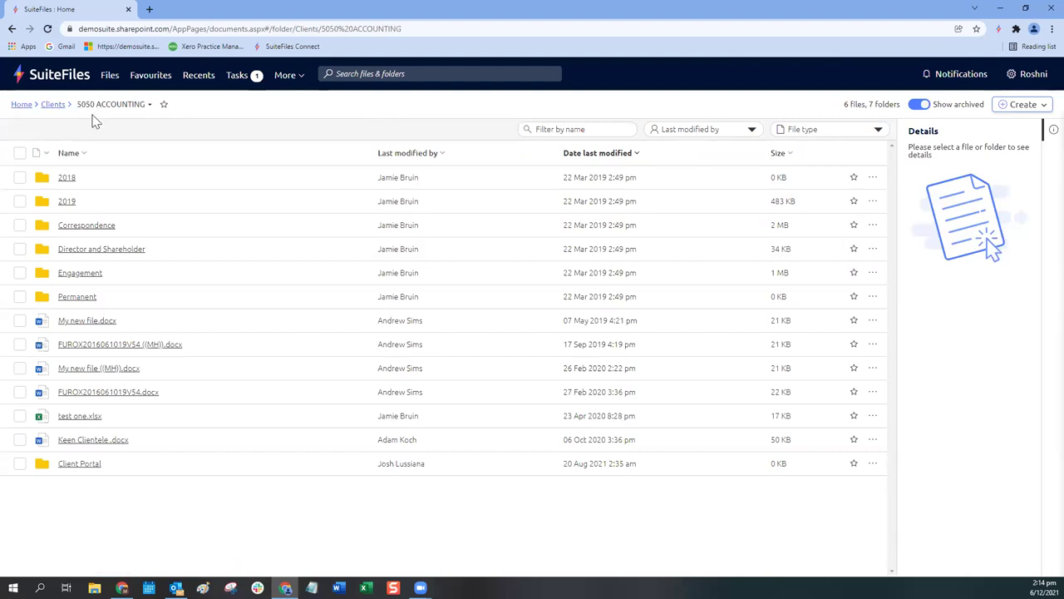
click(48, 108)
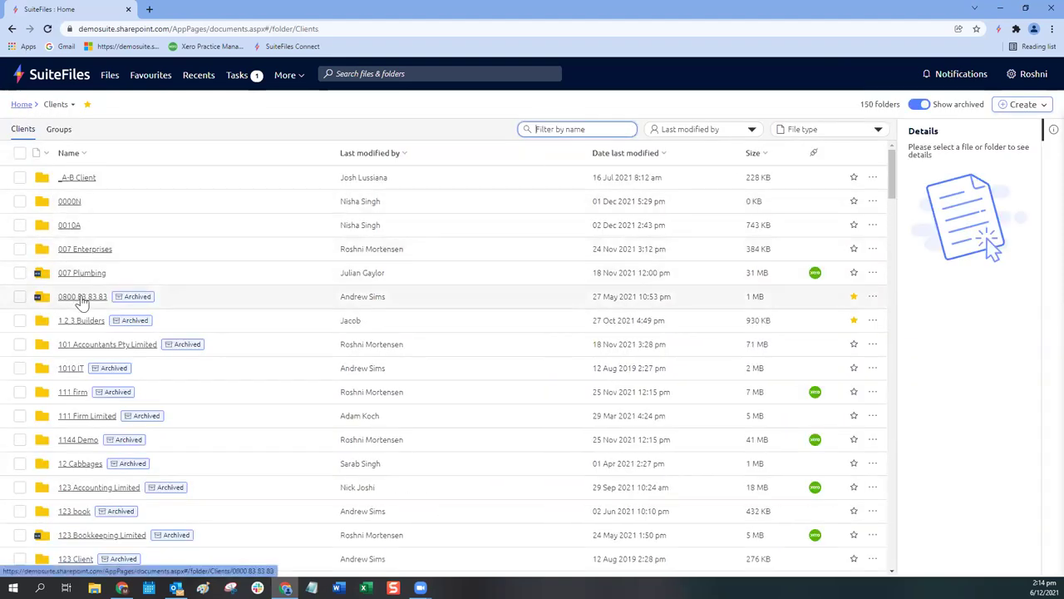
click(85, 306)
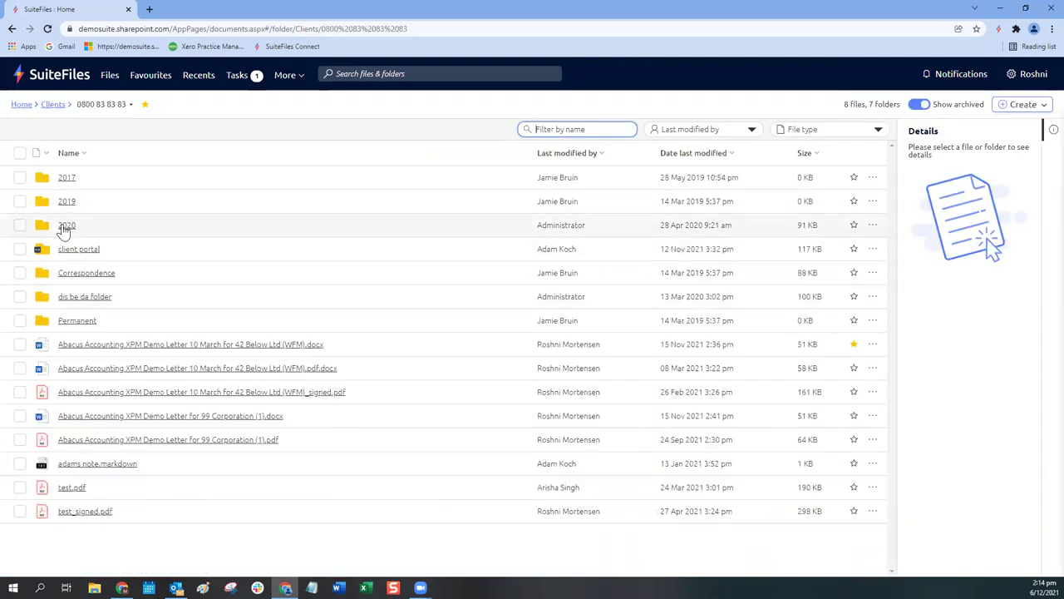
click(63, 228)
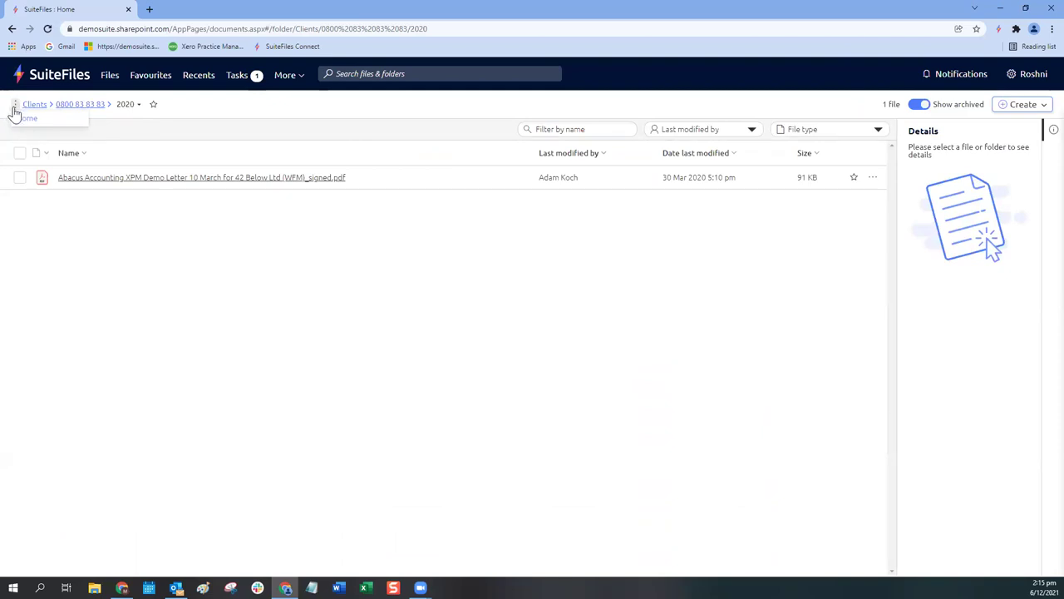
click(17, 110)
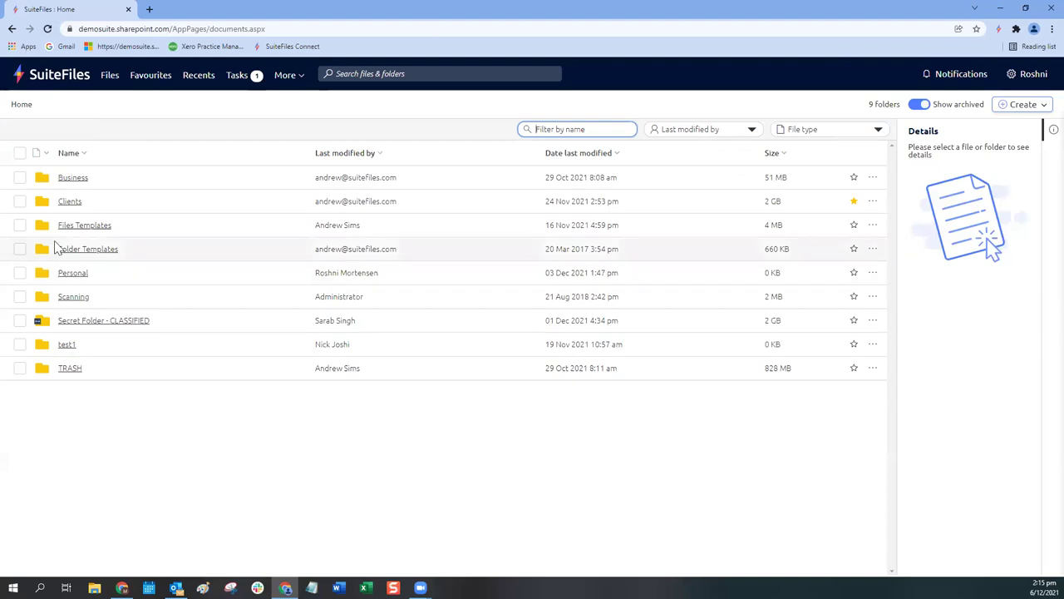
Step: Browse between Home and Favourites, then reopen the Clients folder from the main list
click(67, 204)
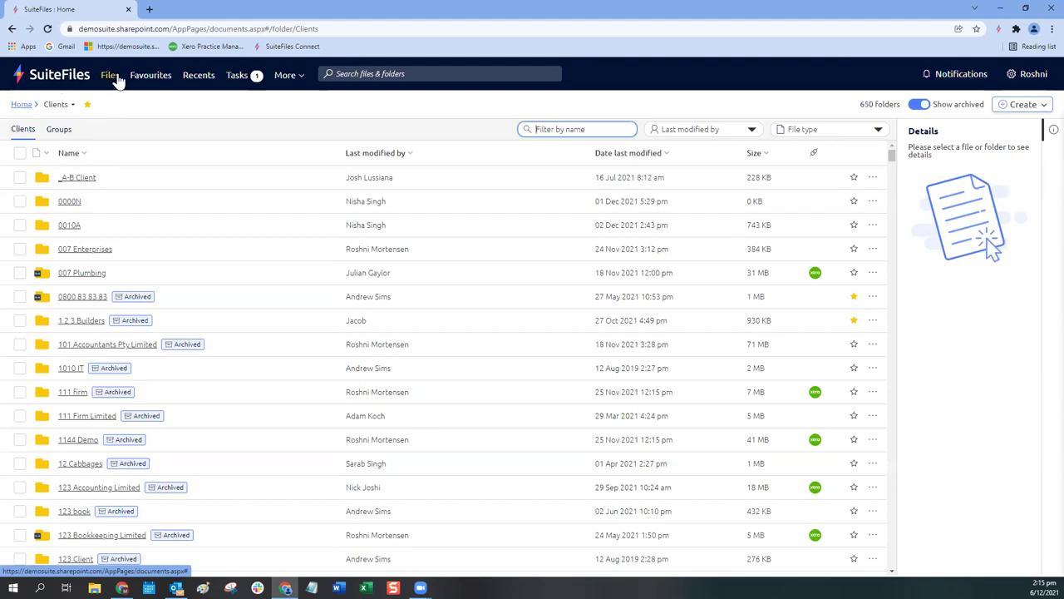
click(63, 84)
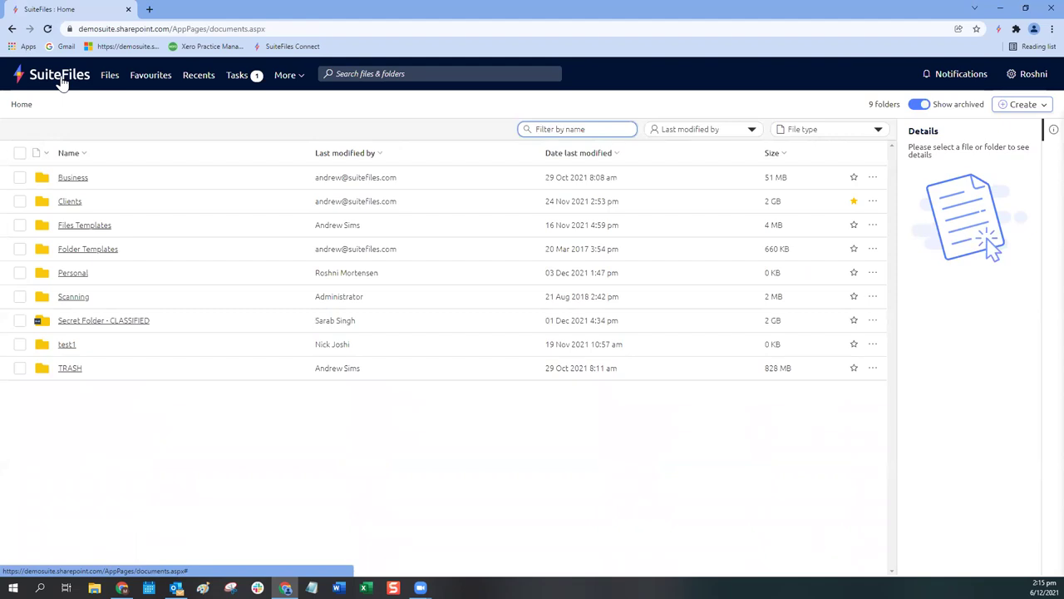
click(149, 81)
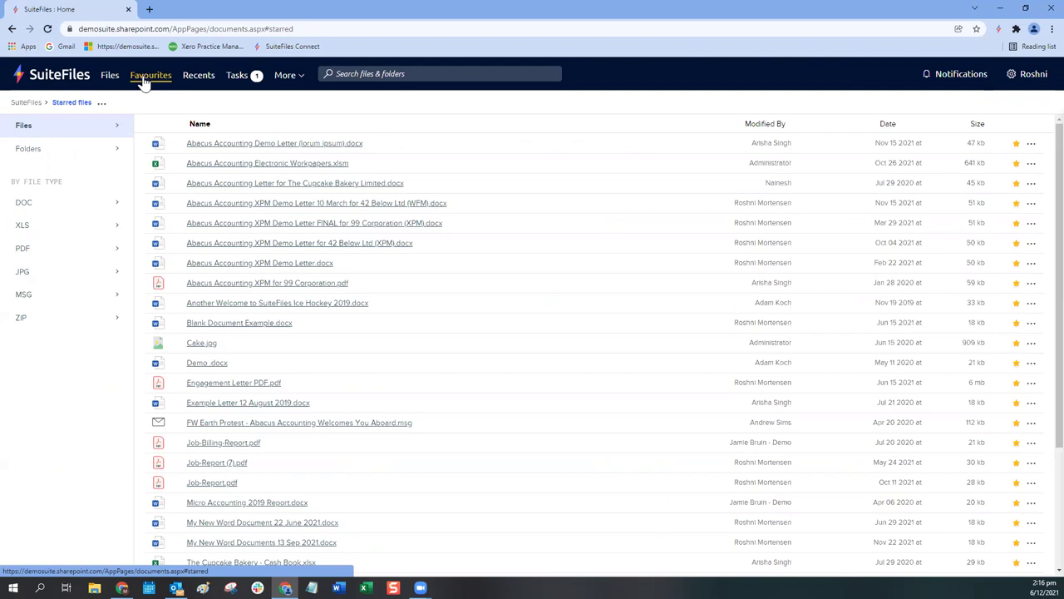
click(110, 76)
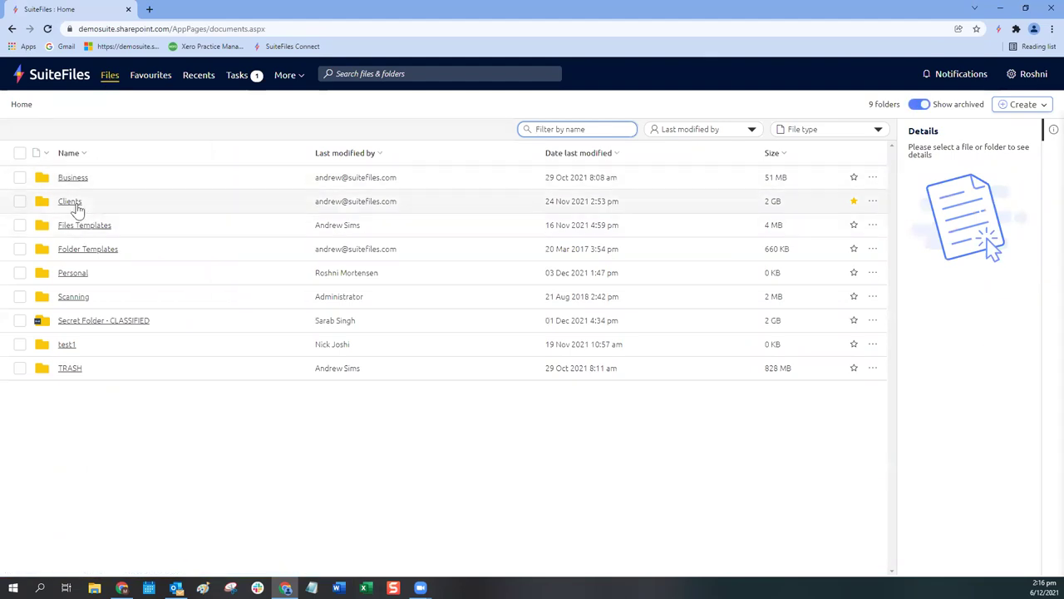
click(75, 206)
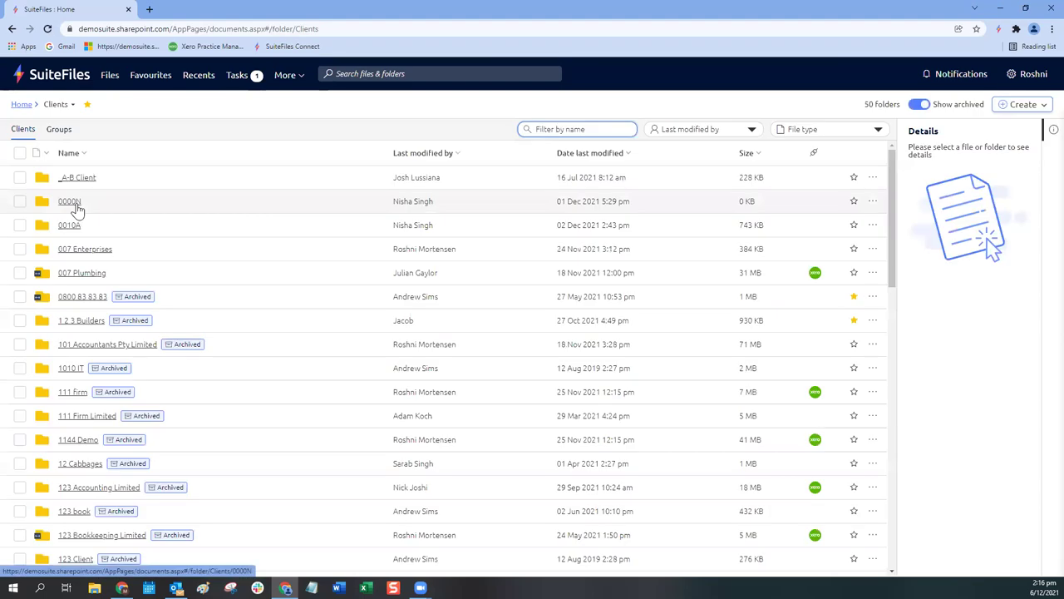
Step: Star the 007 Enterprises folder, its Kashel Trust checklist and 2021 folder, then view Favourites
click(75, 252)
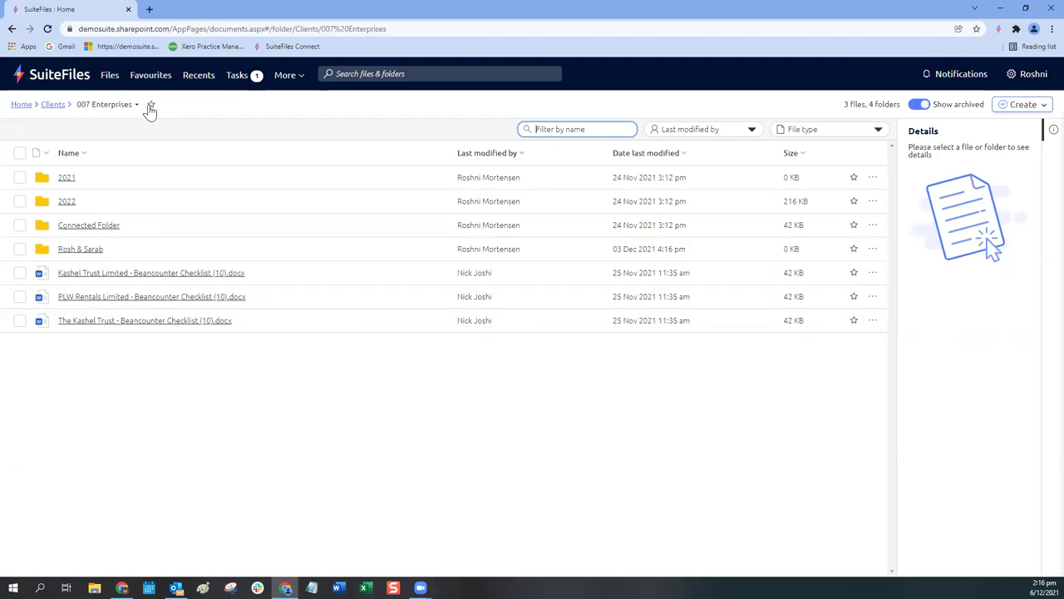
click(151, 107)
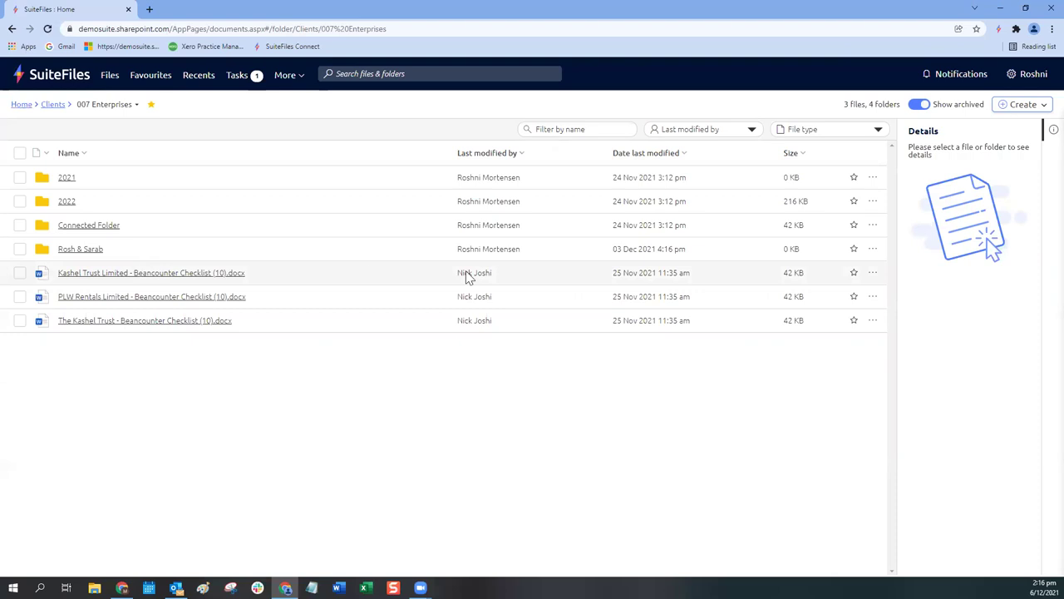
click(853, 274)
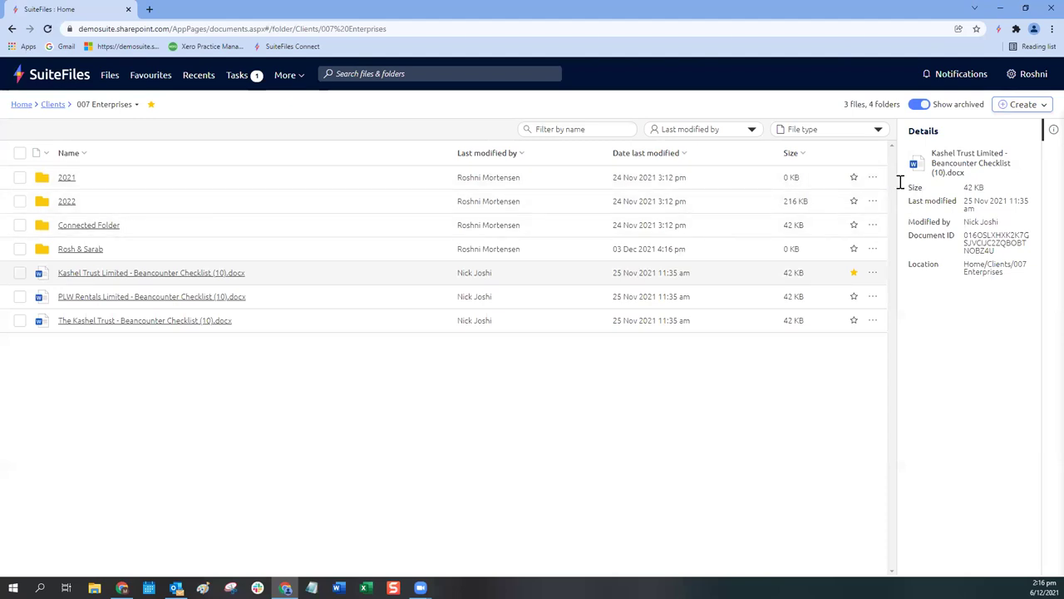
click(846, 184)
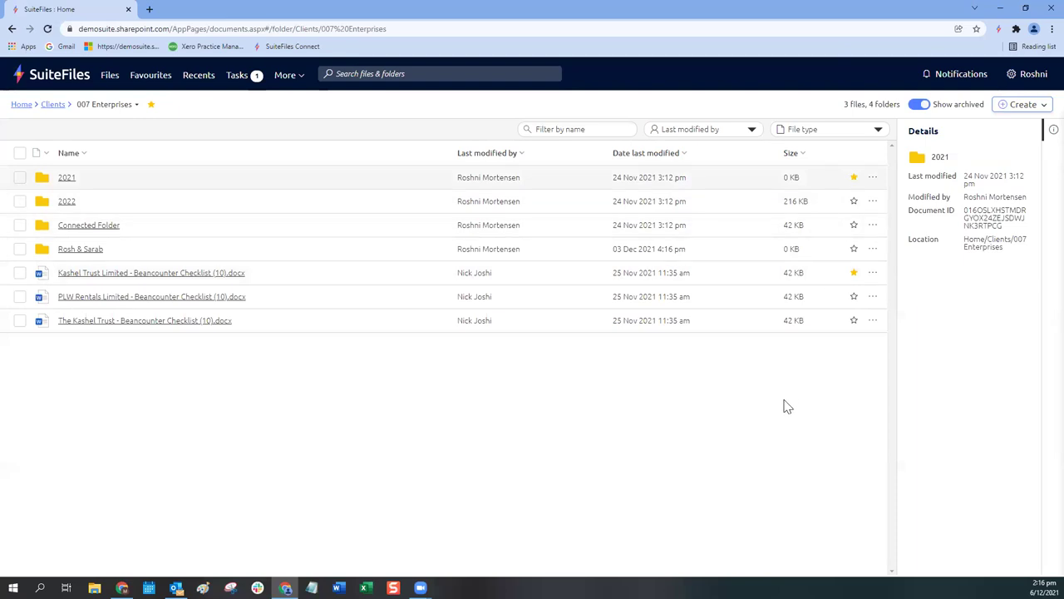
click(143, 76)
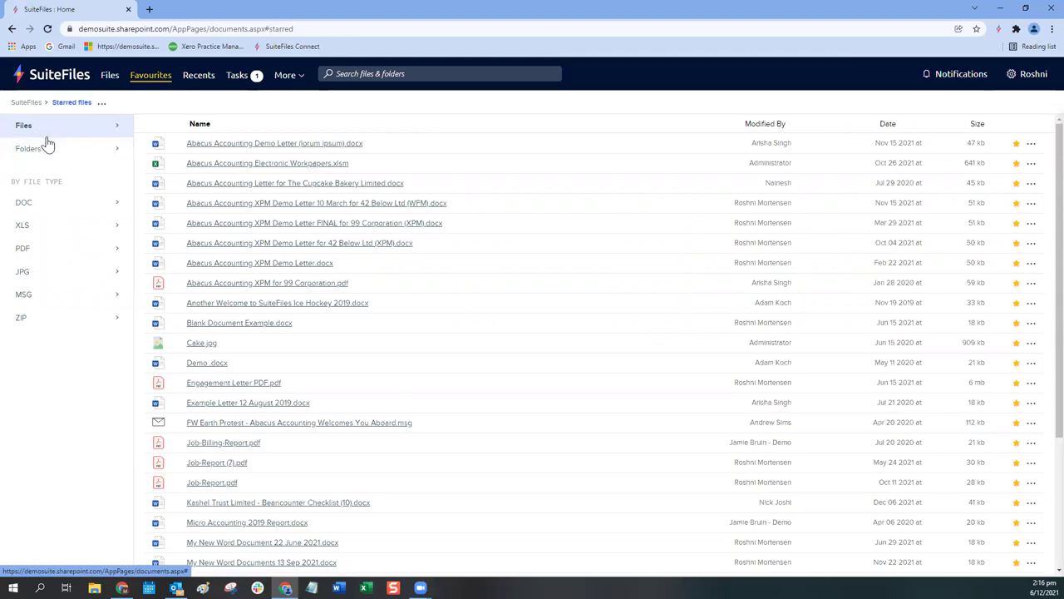
Step: Switch Favourites to starred Folders and open 007 Enterprises from that list
scroll(421, 171, down, 3)
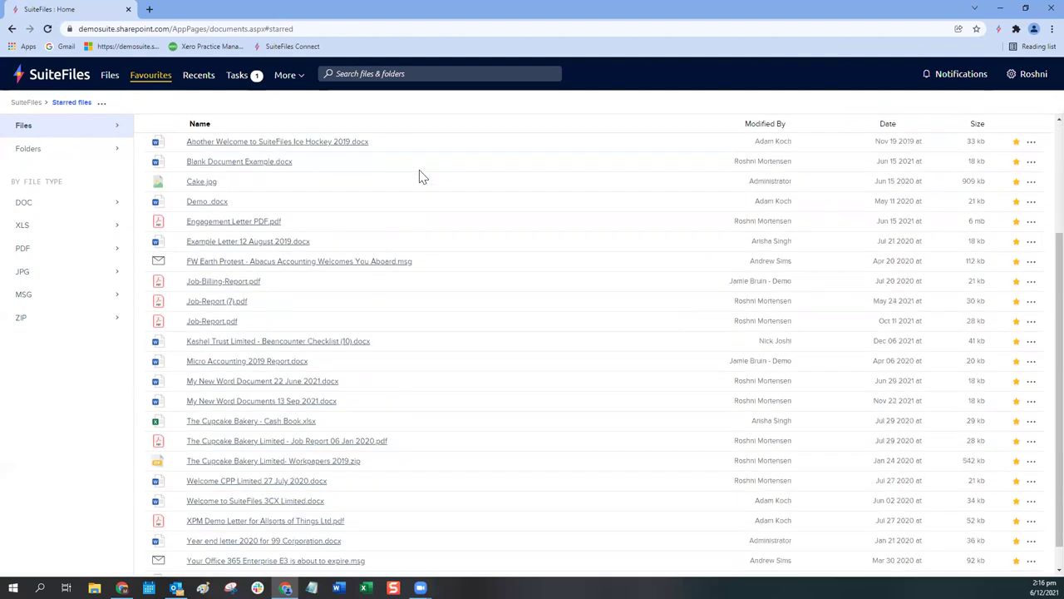
scroll(416, 369, up, 3)
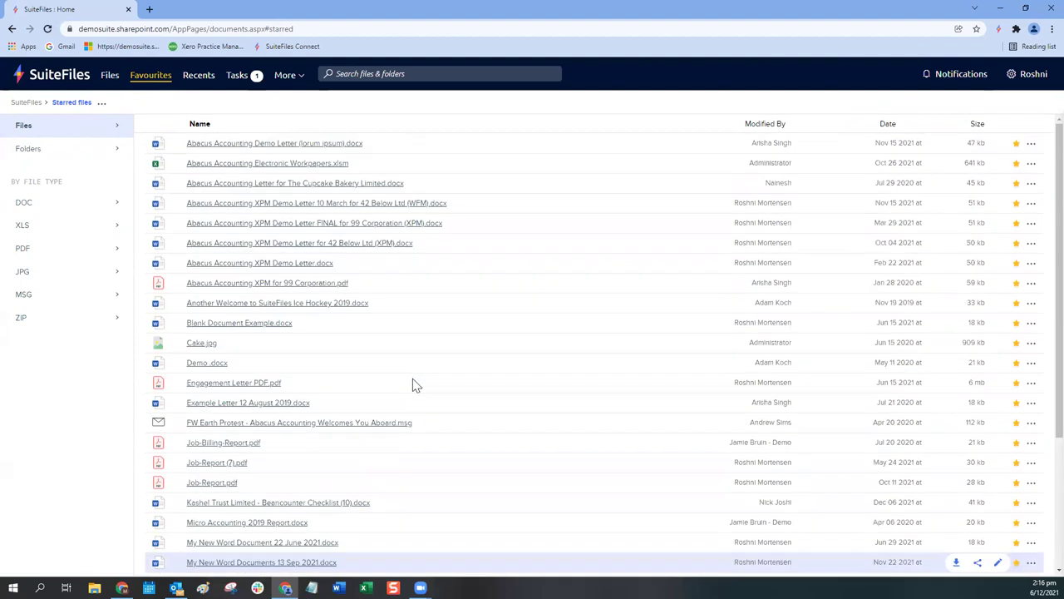
click(28, 149)
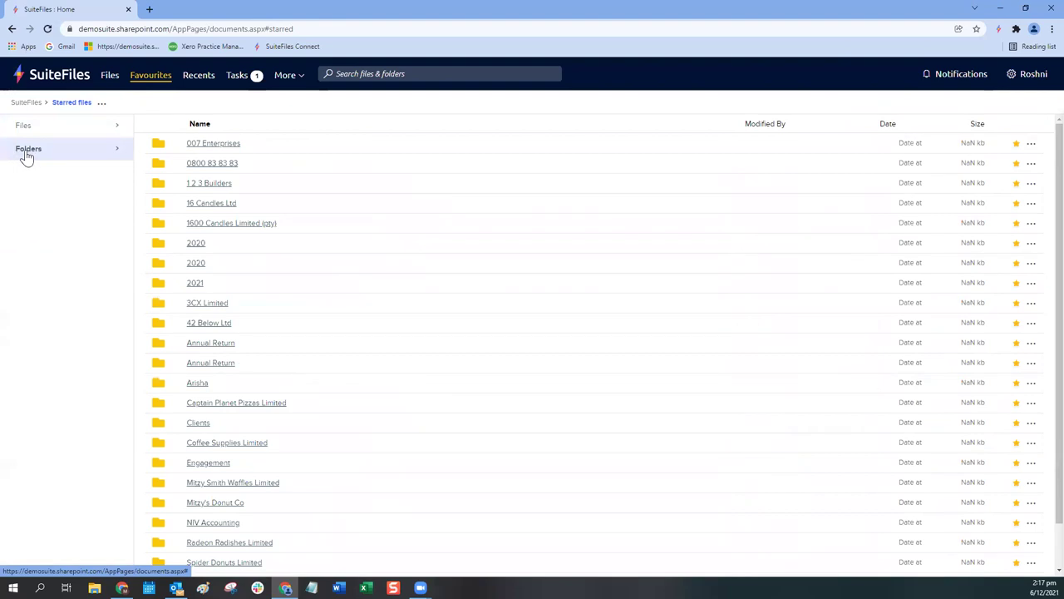
click(206, 149)
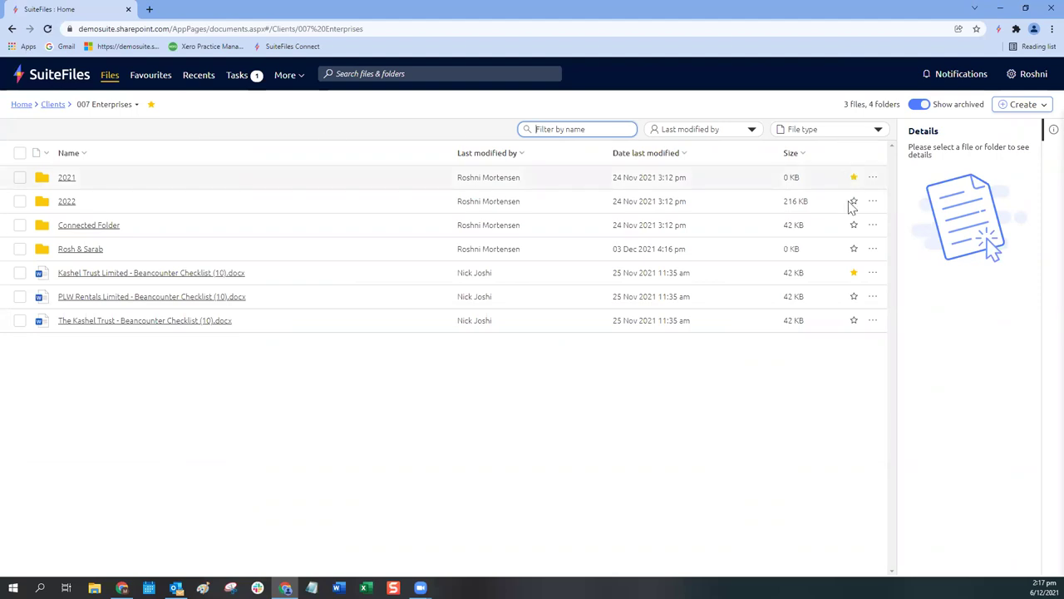
Step: Unstar the Kashel Trust checklist and the 2021 folder, then show Recents
click(852, 276)
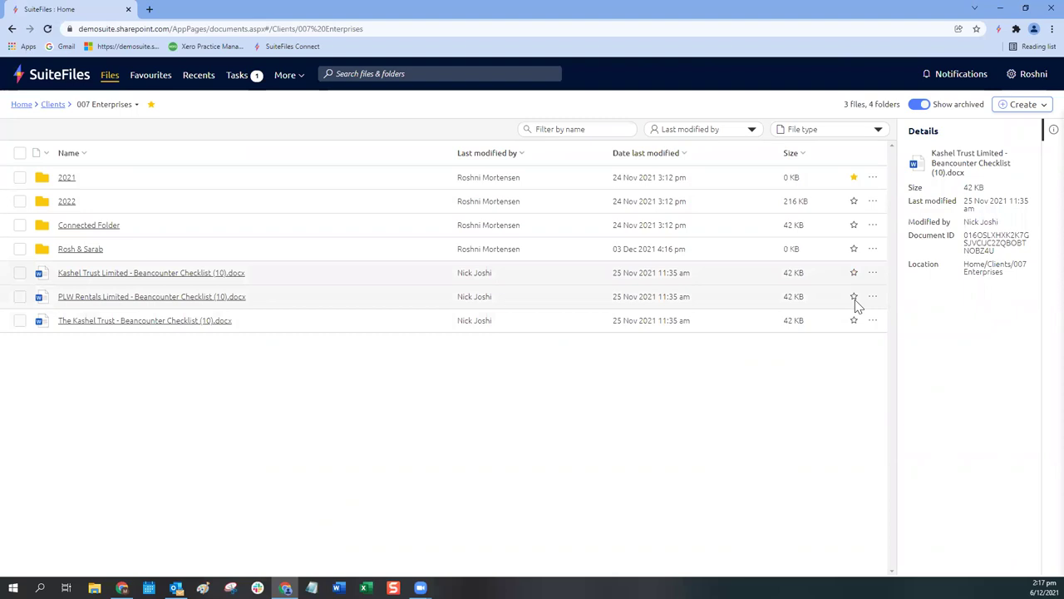
click(855, 178)
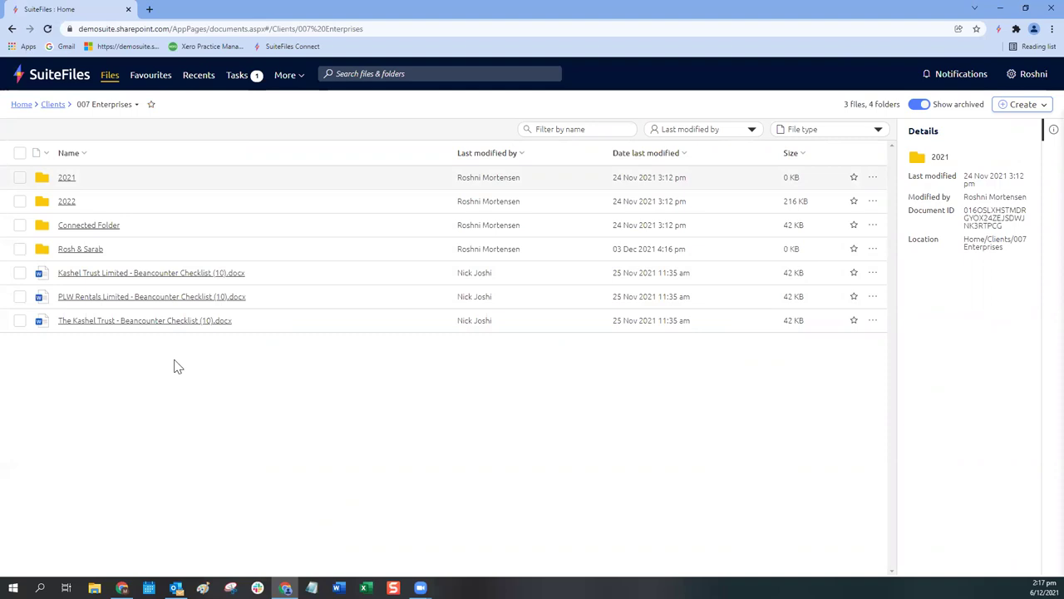
click(198, 77)
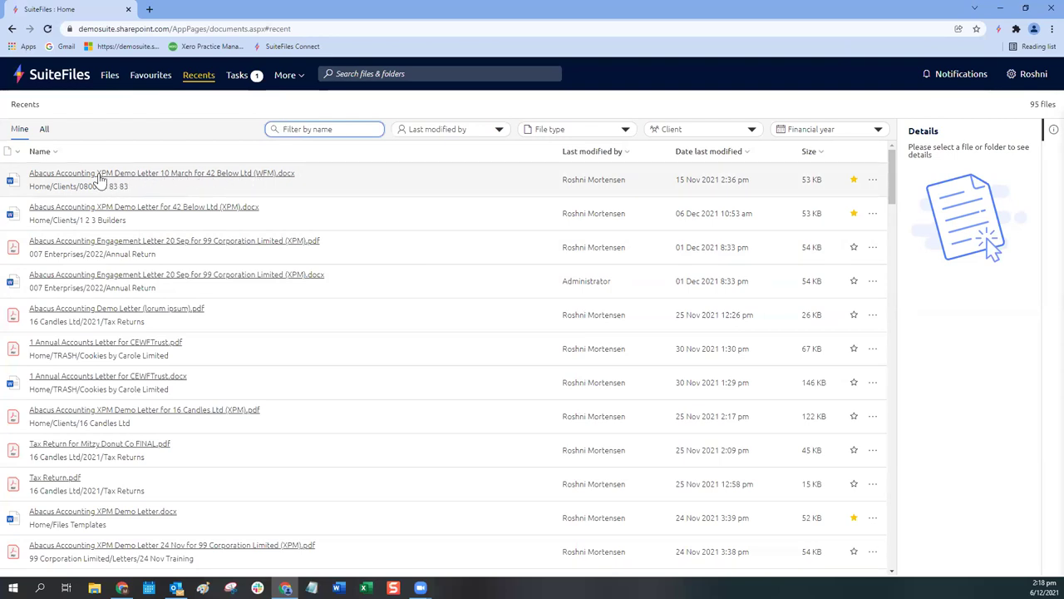
Step: Select the first recent file, then close its Details panel to widen the list
click(426, 186)
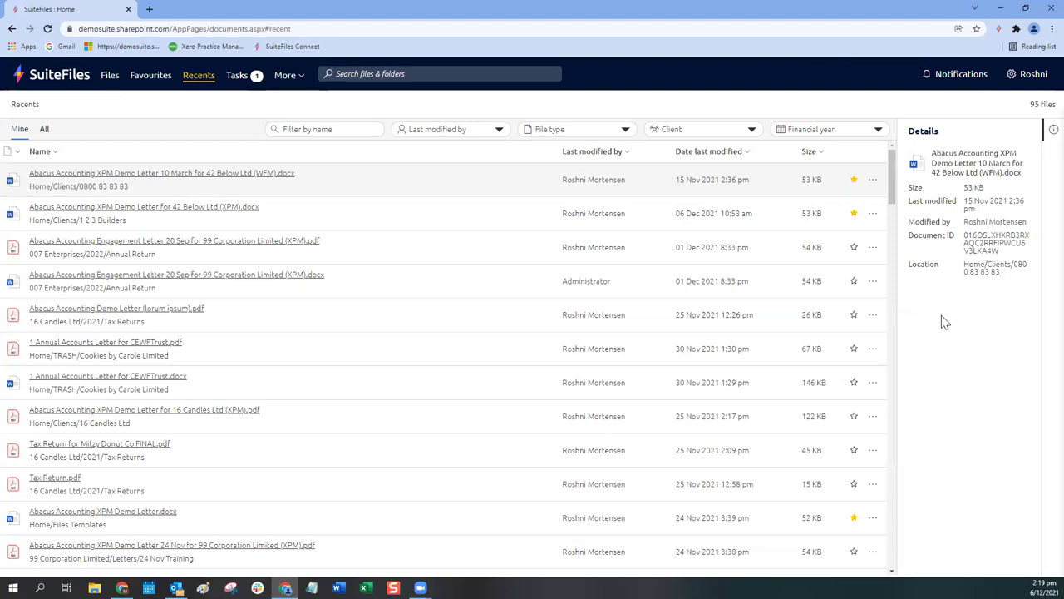
click(1051, 131)
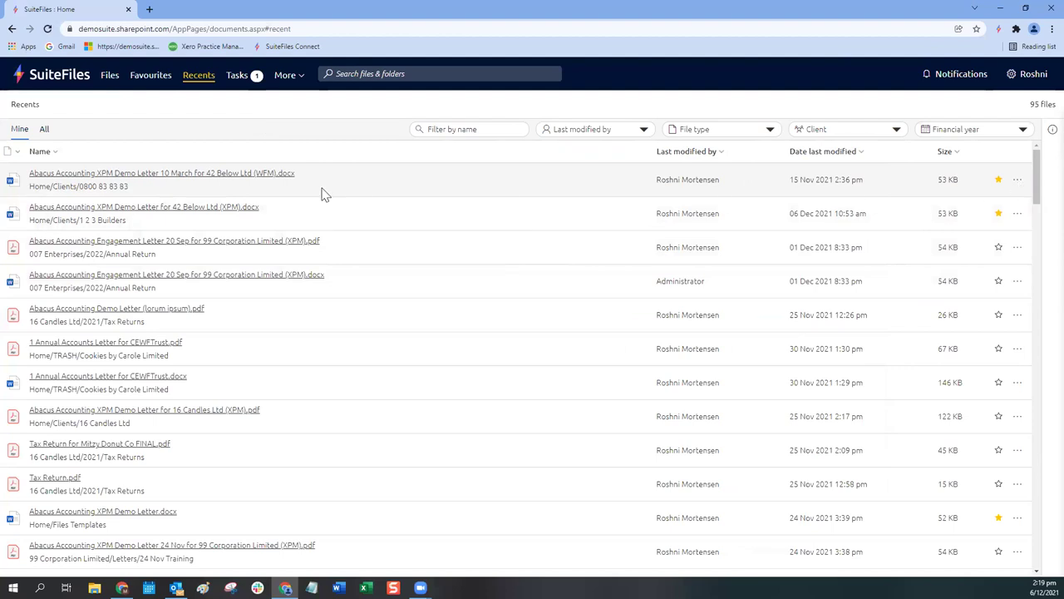
click(1018, 182)
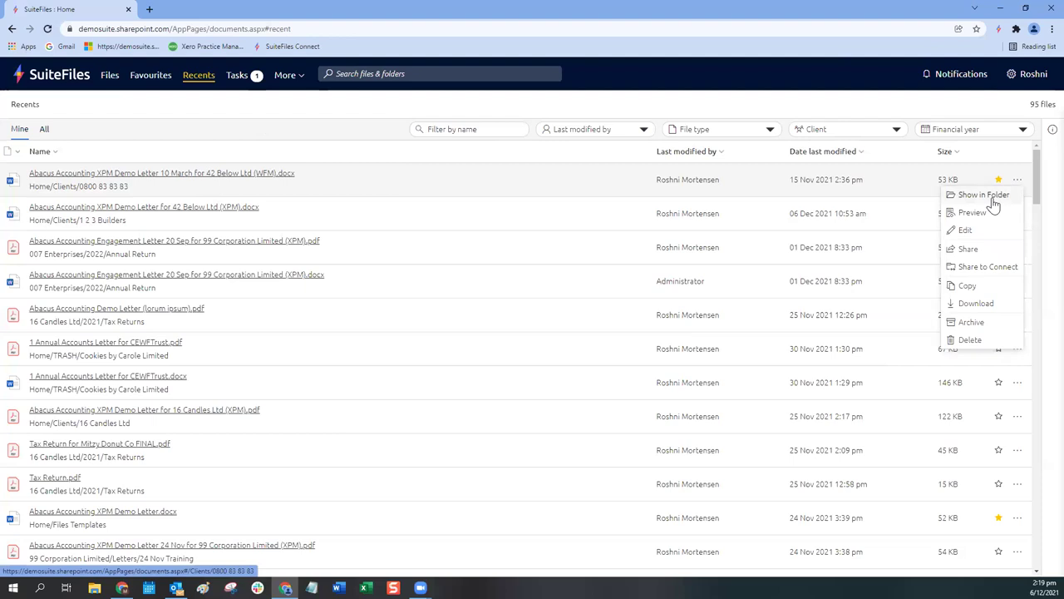
drag(80, 186, 143, 192)
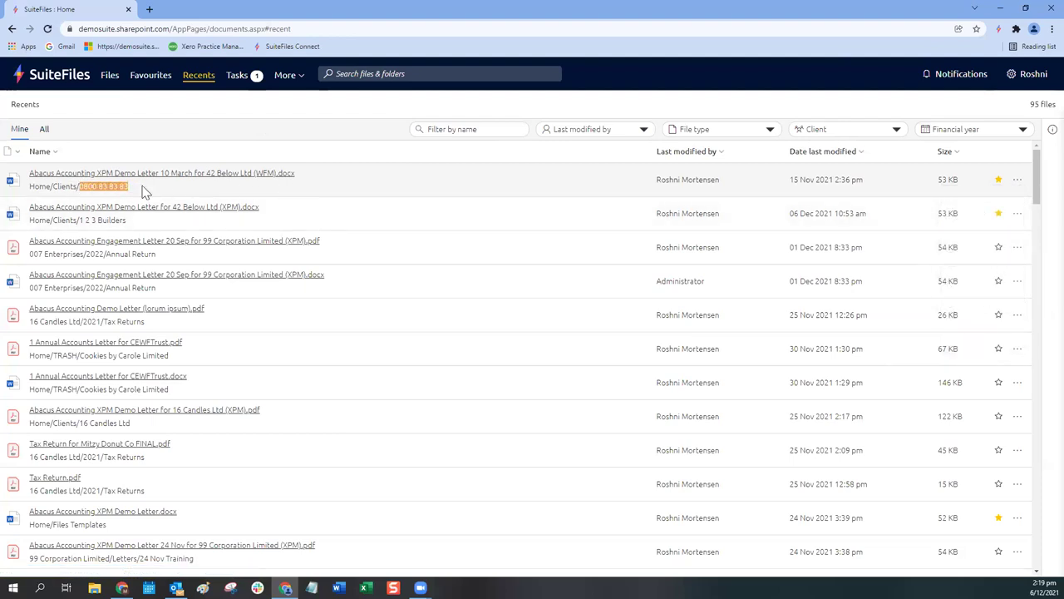
click(137, 191)
drag(80, 186, 141, 186)
click(141, 188)
click(1015, 186)
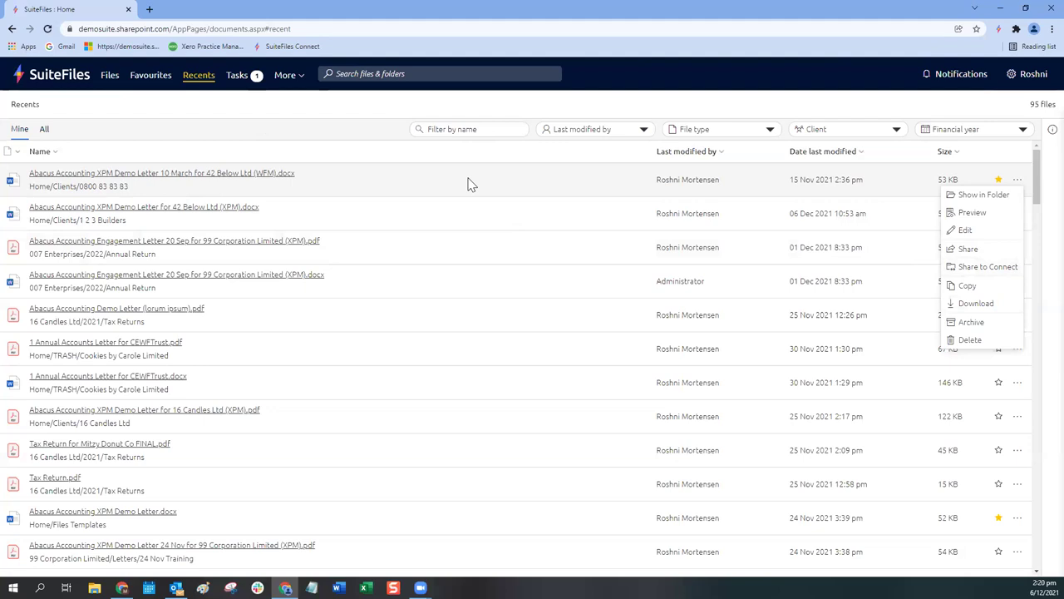
click(468, 182)
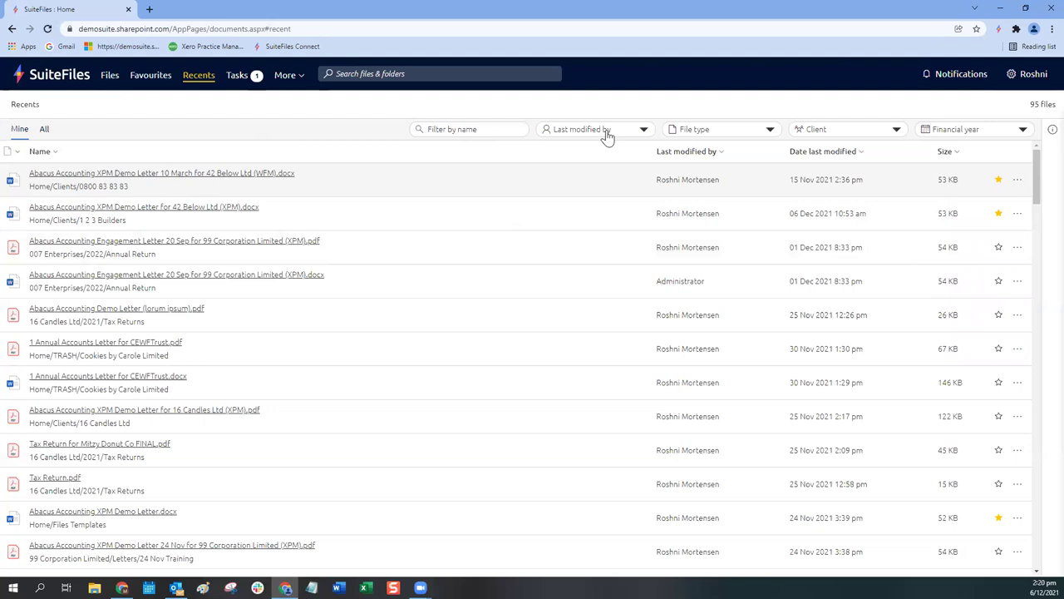
scroll(316, 387, down, 4)
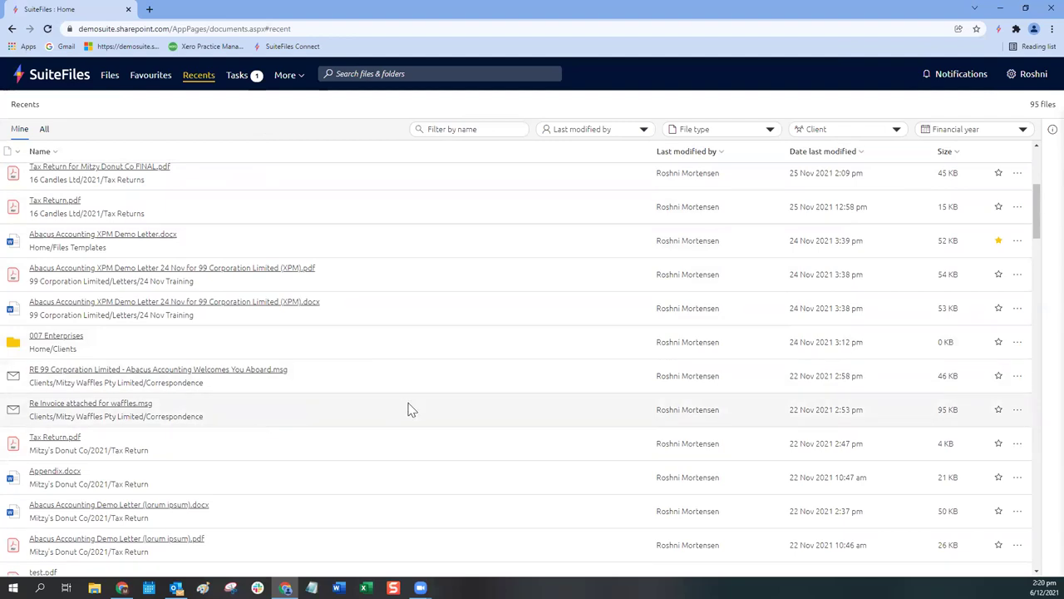
scroll(408, 409, up, 3)
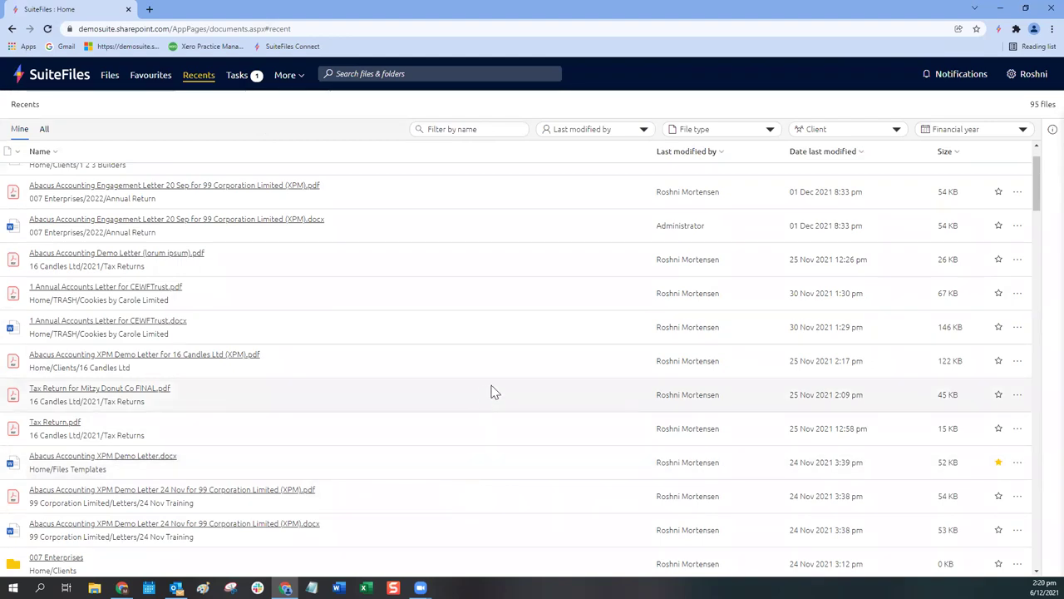
scroll(491, 387, up, 2)
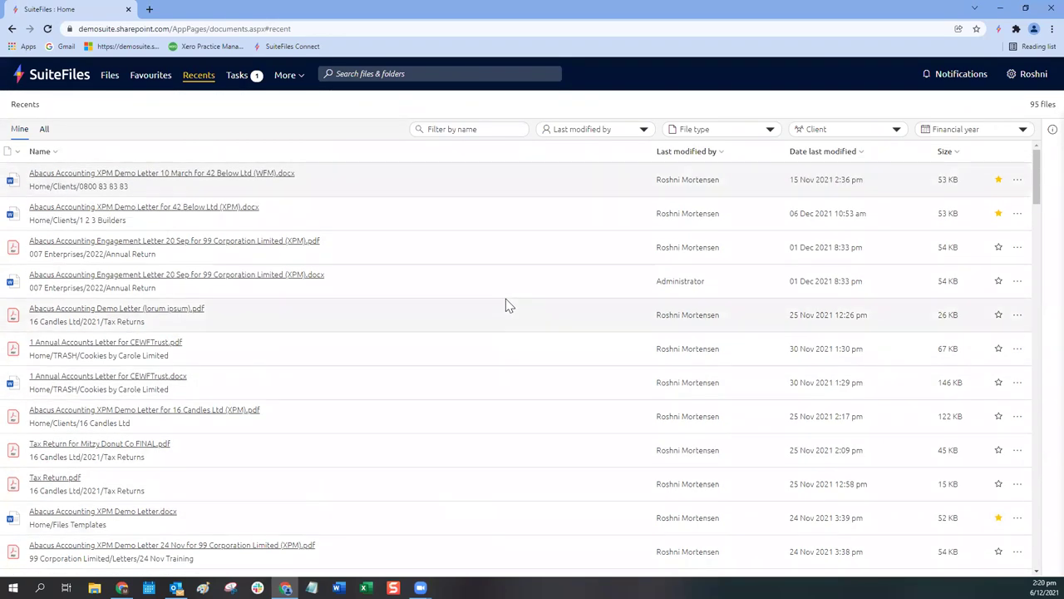
click(695, 131)
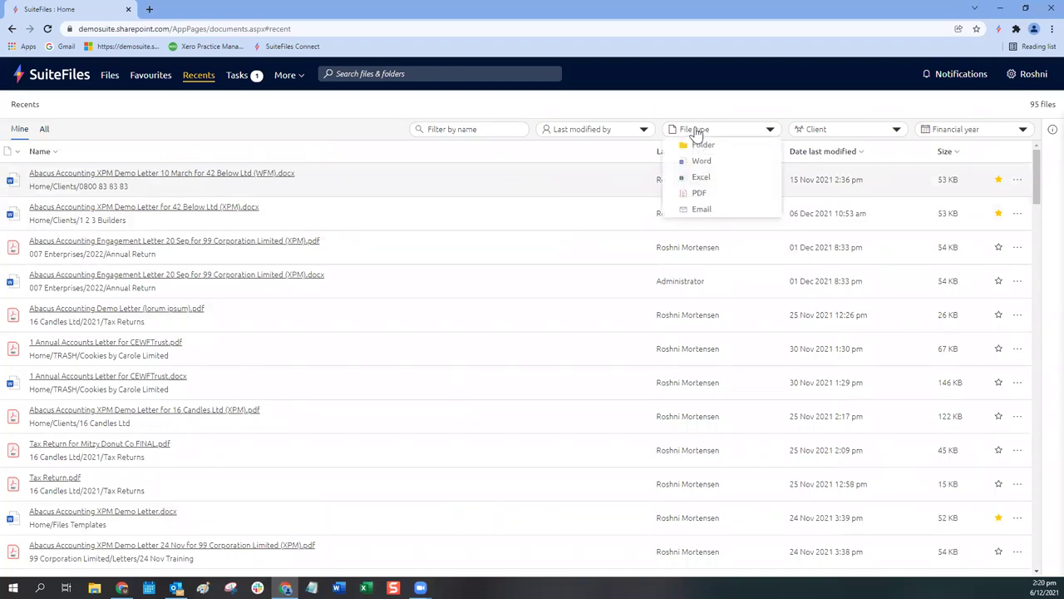
click(698, 210)
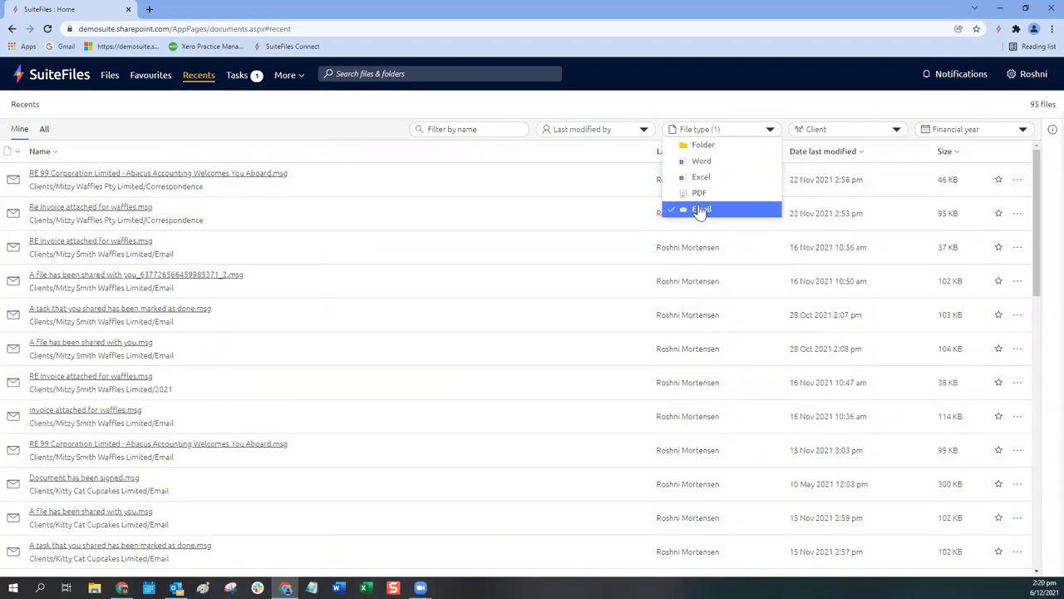
click(821, 131)
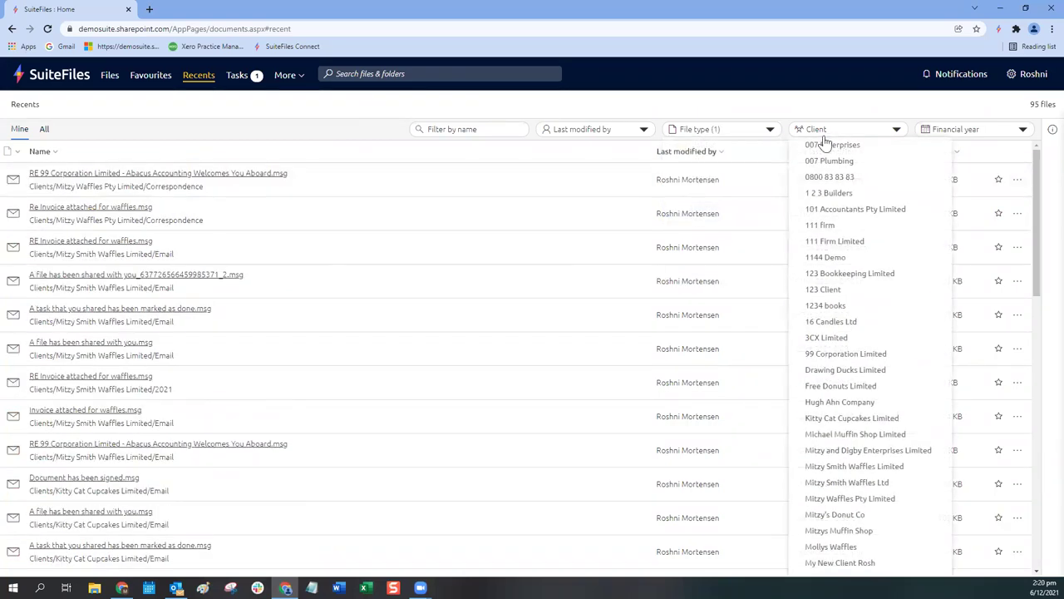
click(823, 274)
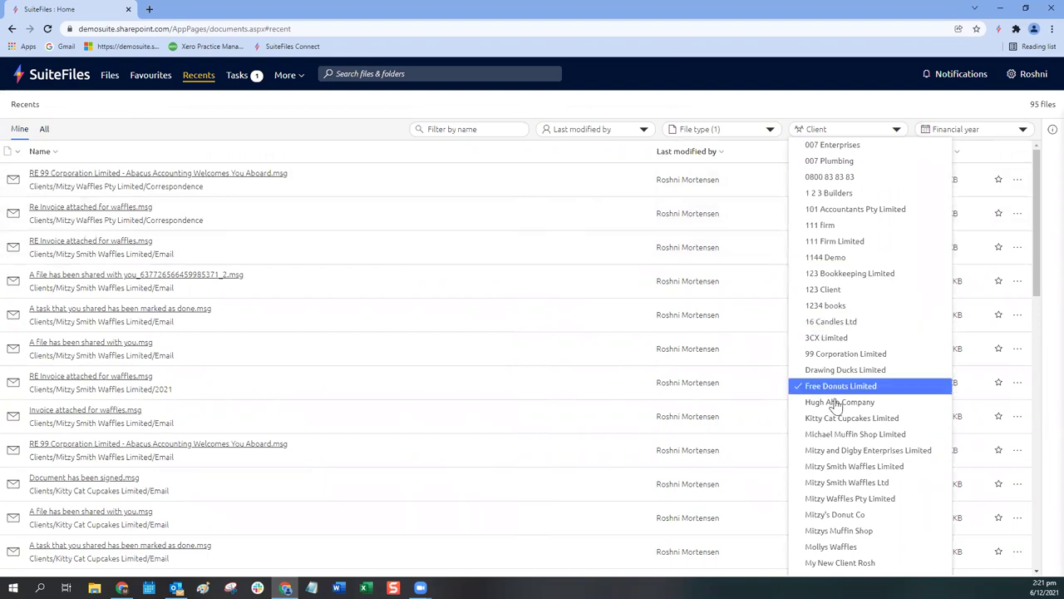
click(838, 498)
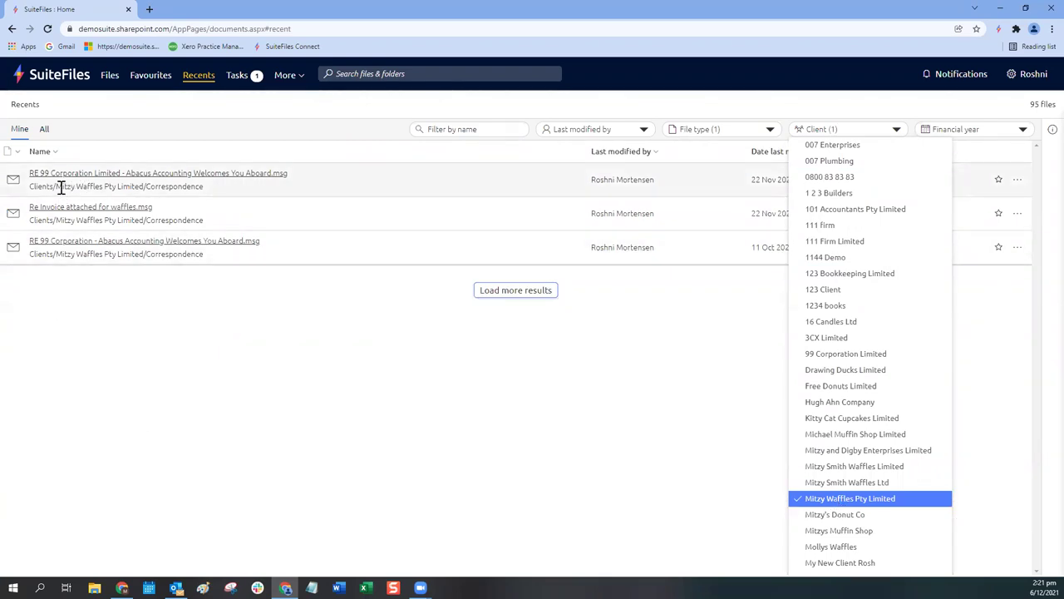
drag(56, 188, 150, 189)
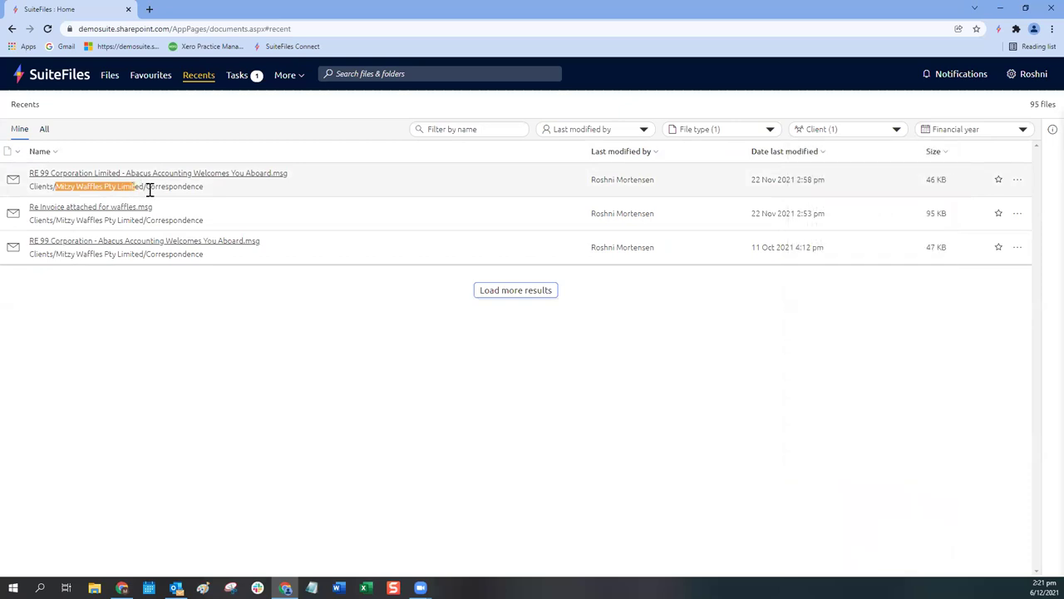
click(268, 298)
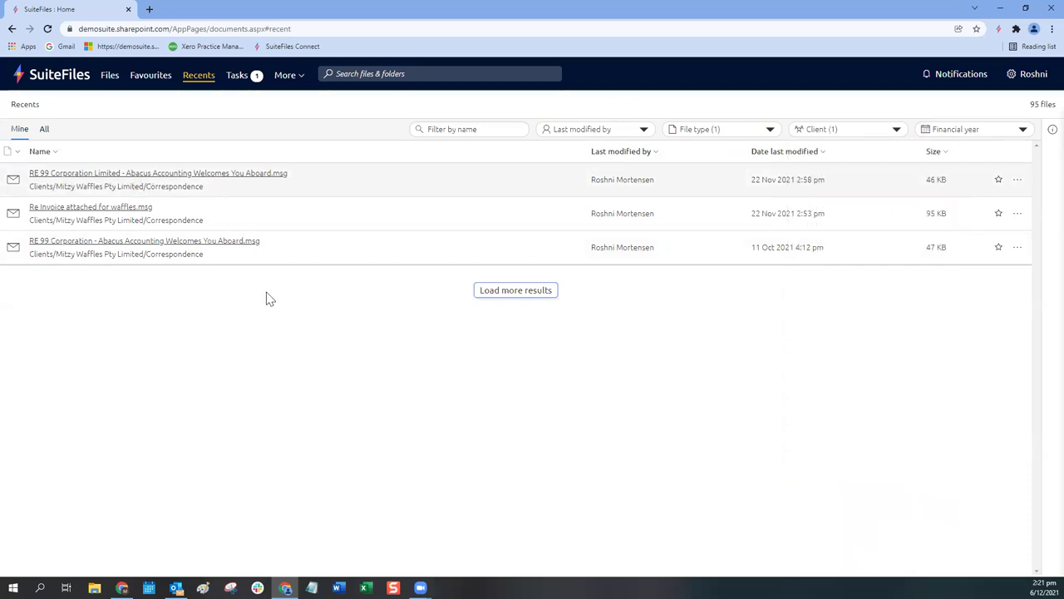
click(705, 133)
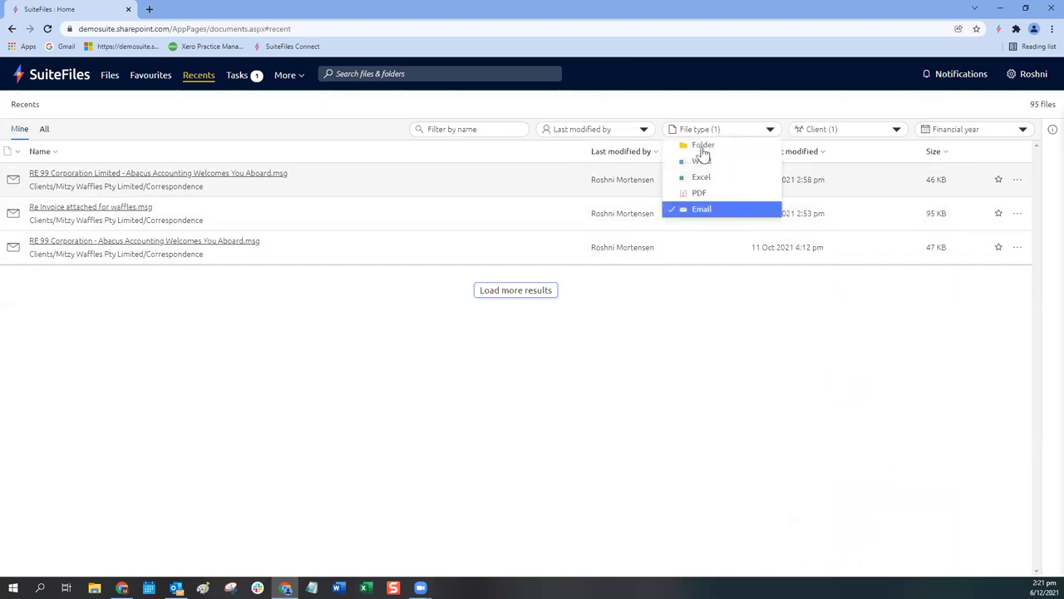
click(685, 211)
click(823, 133)
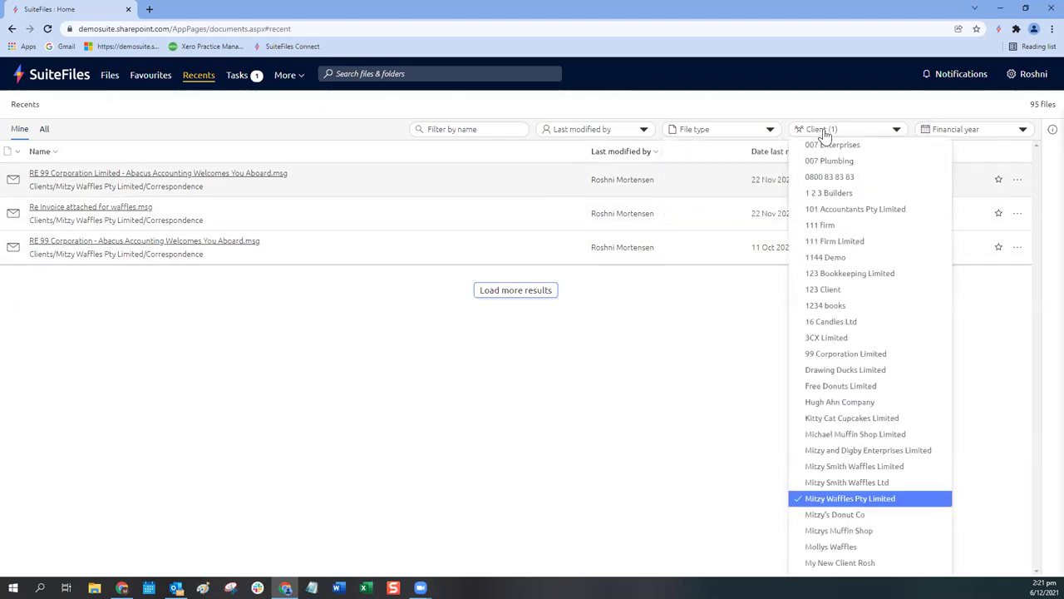
click(819, 499)
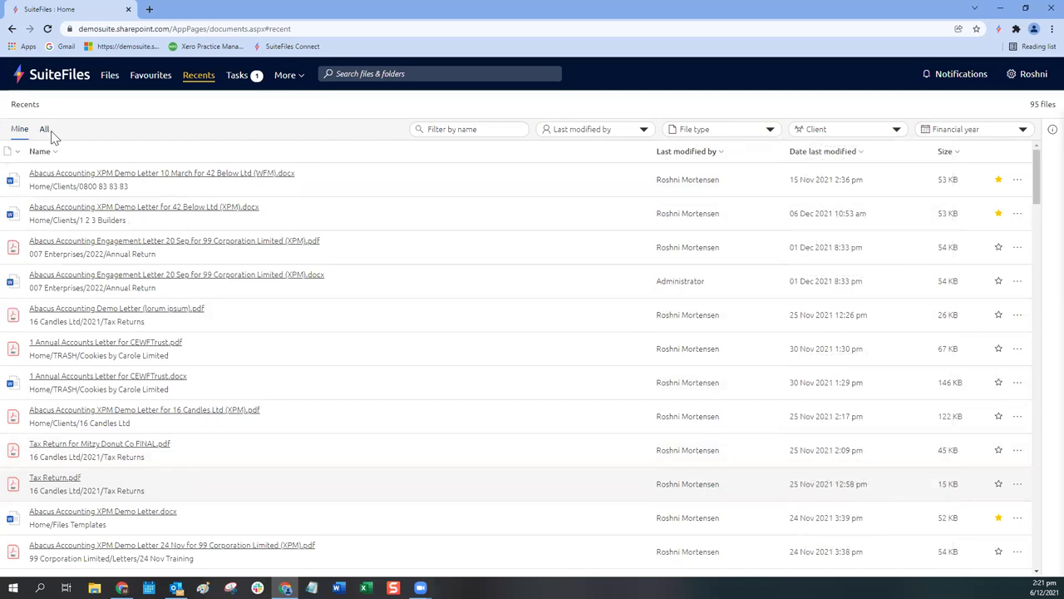
Step: Switch Recents to All, try the 007 Plumbing client filter, then clear it
click(45, 132)
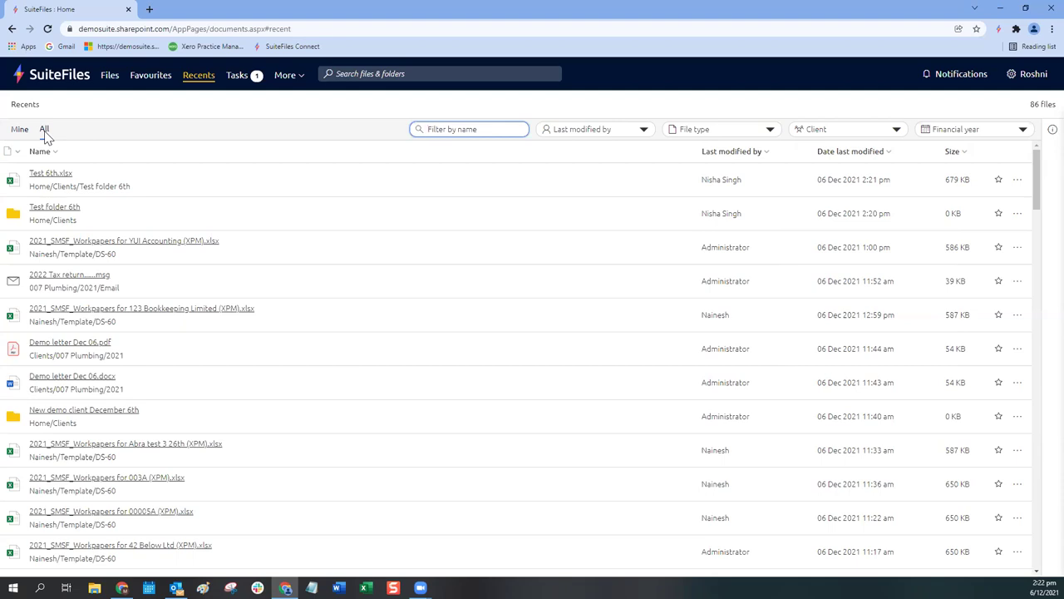
click(872, 131)
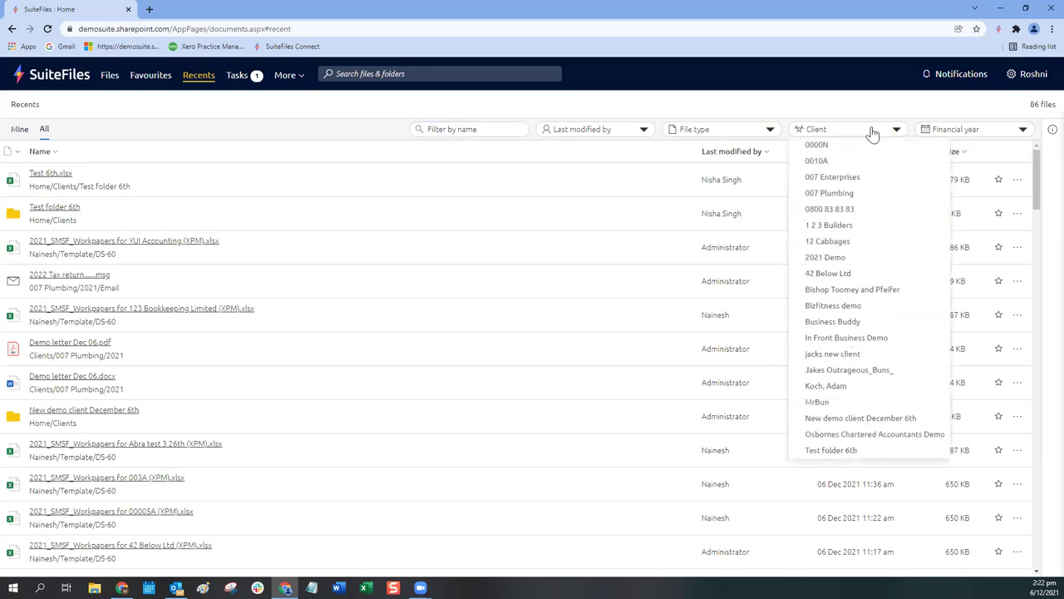
click(831, 197)
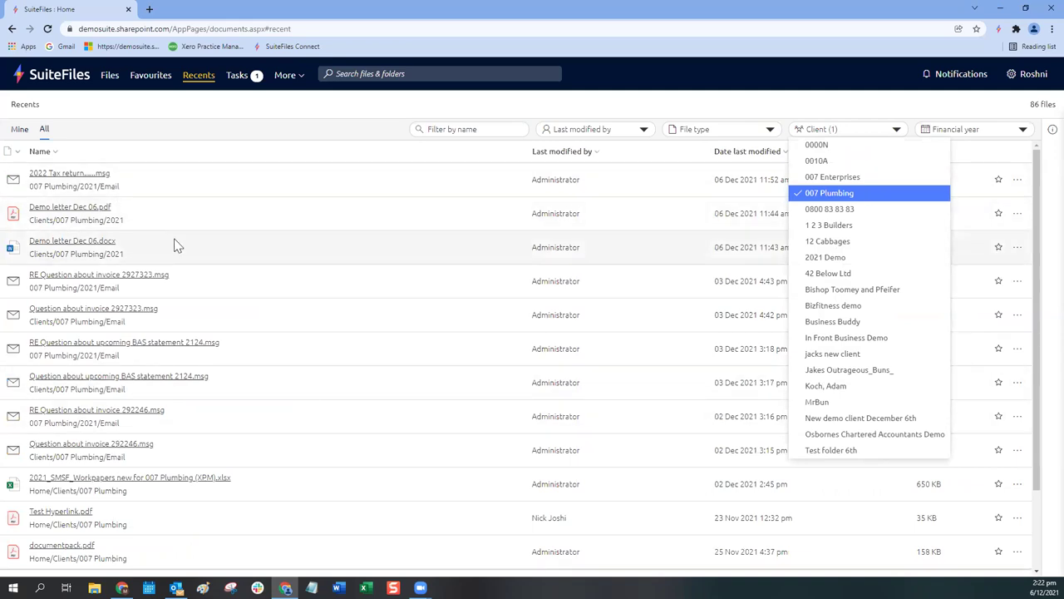
click(830, 194)
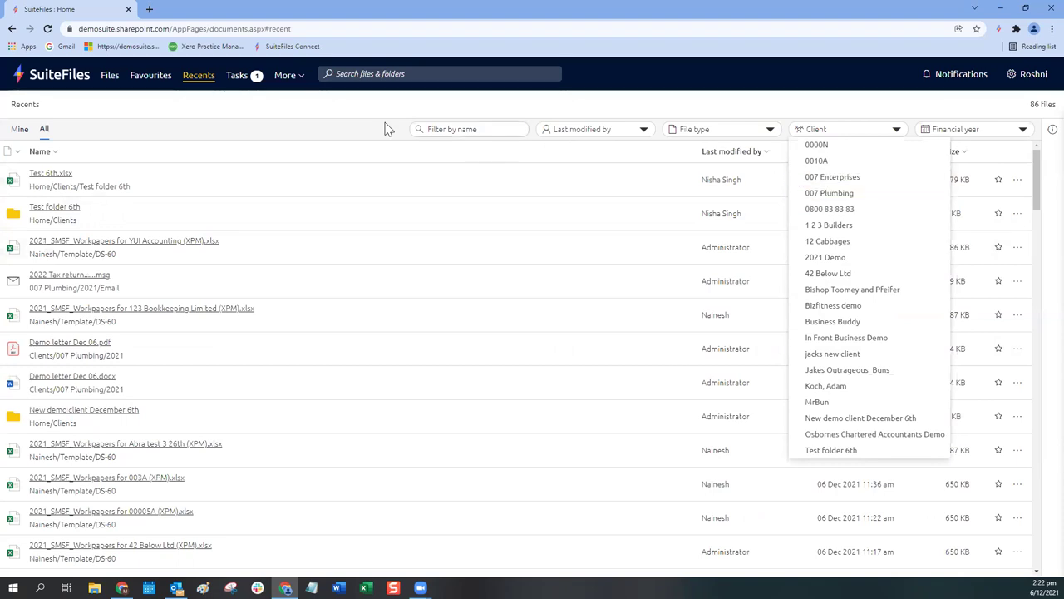
click(323, 120)
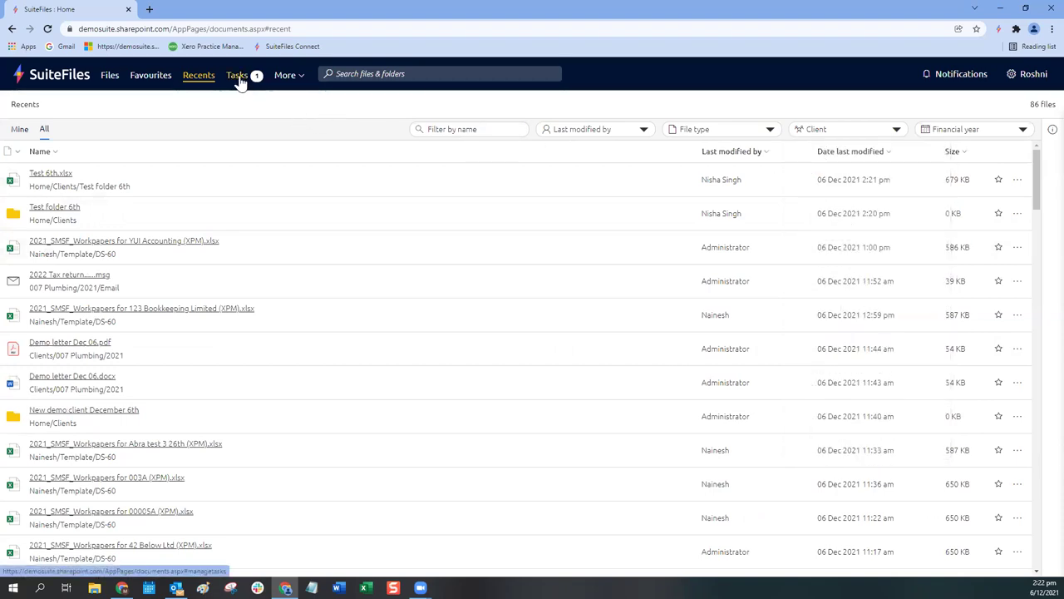
Step: Open The Cupcake Bakery Limited's 2022 folder from its review task's detail panel
click(238, 78)
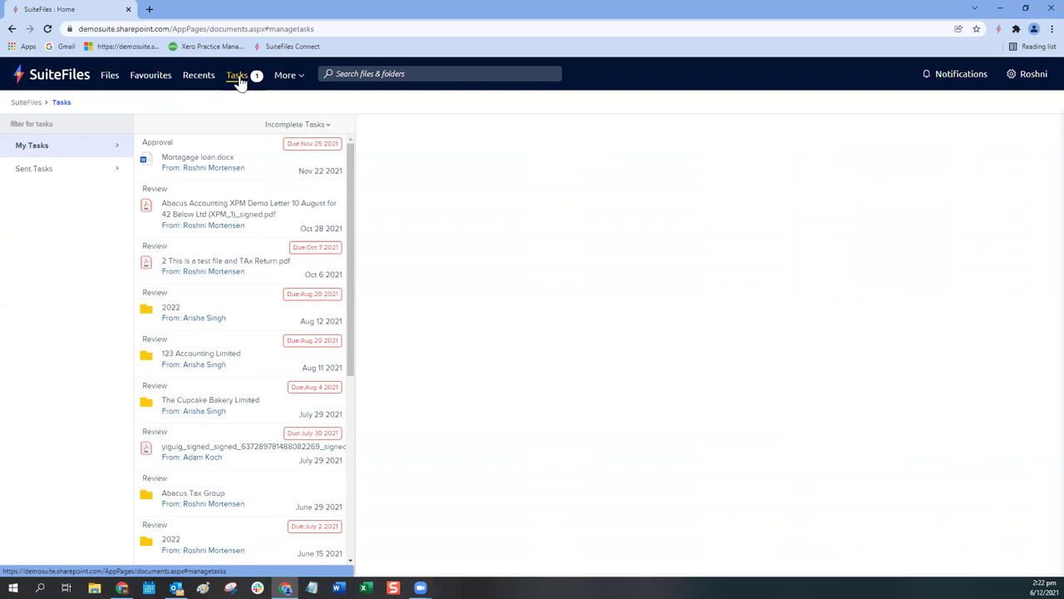
click(172, 311)
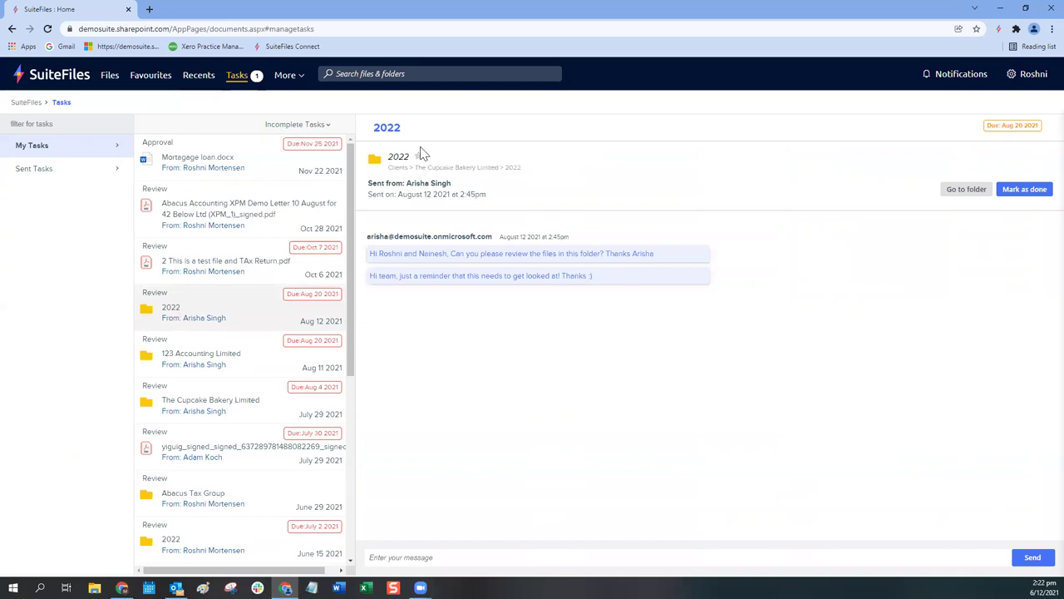
click(396, 159)
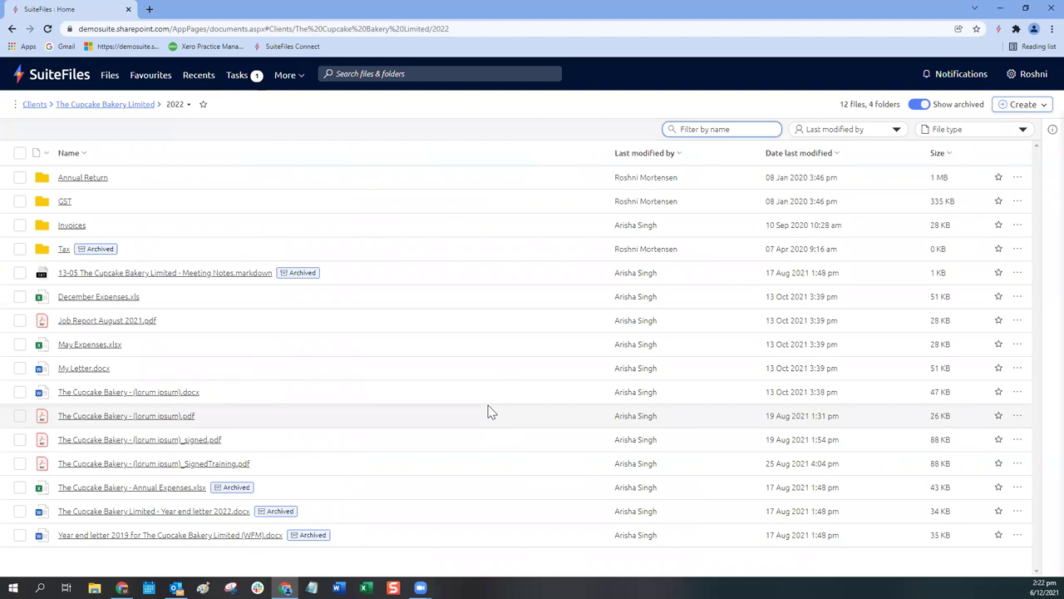
click(1018, 105)
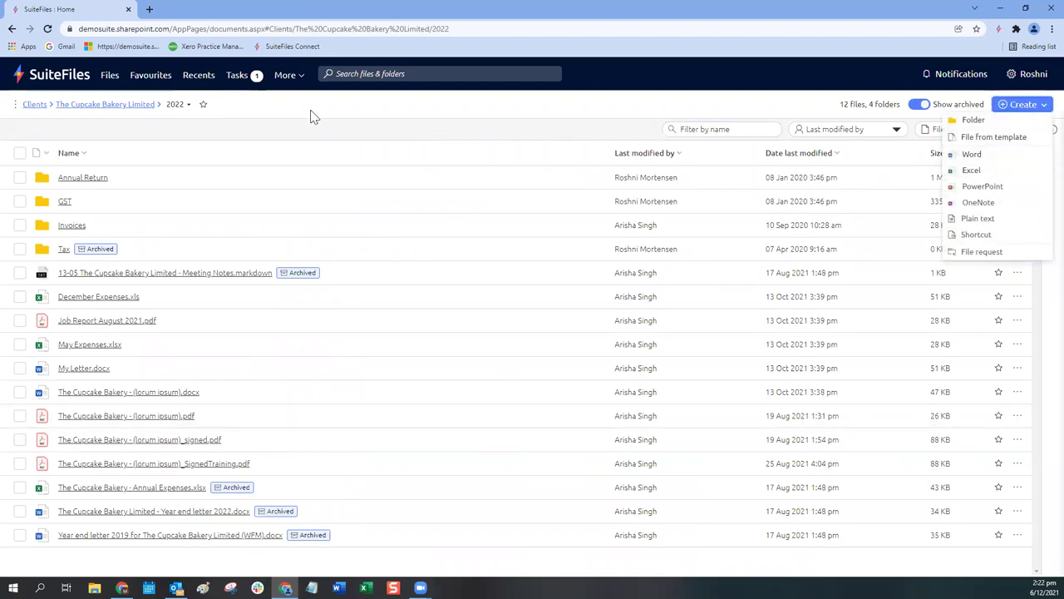
click(245, 108)
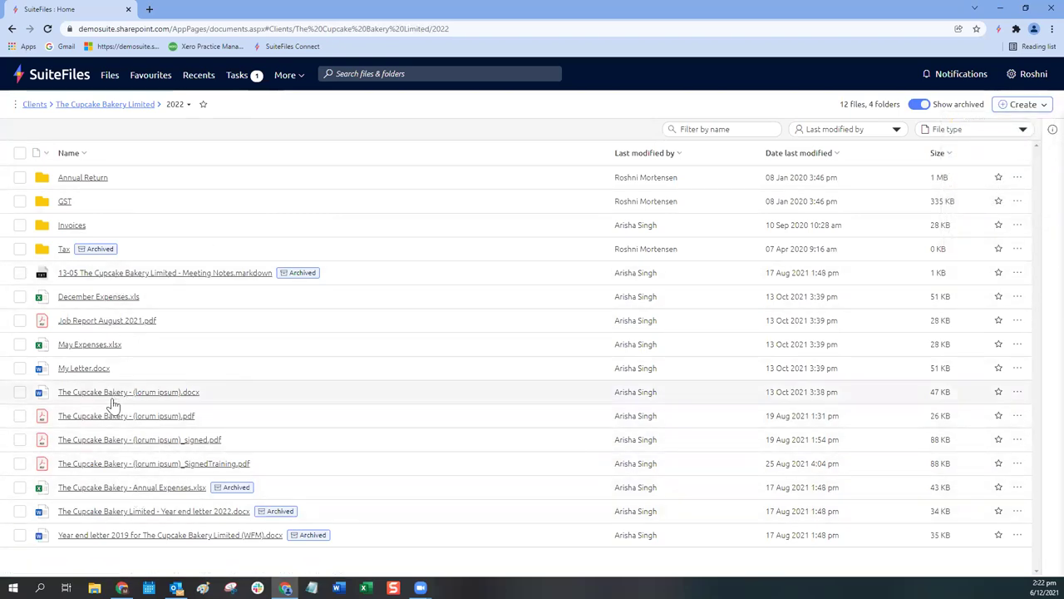
click(238, 76)
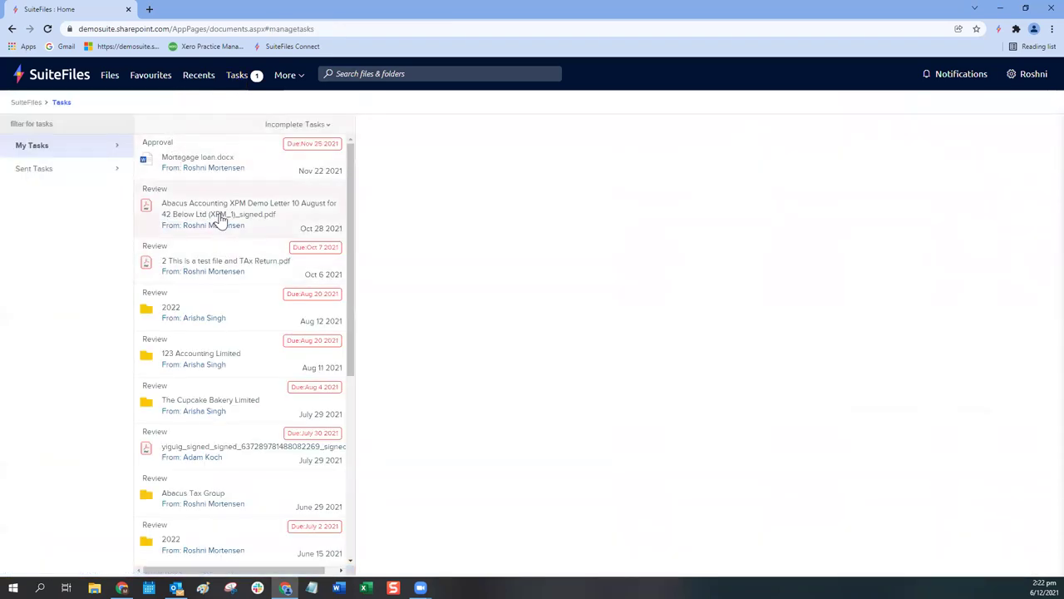
Step: Mark The Cupcake Bakery Limited's 2022 review task as done and confirm it
click(204, 309)
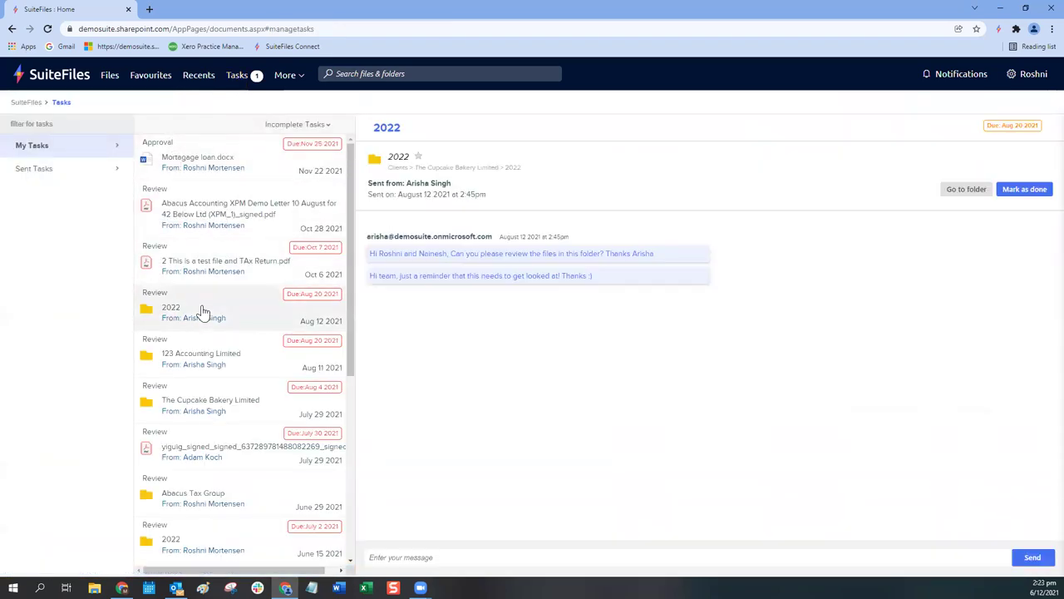
click(1026, 191)
click(635, 265)
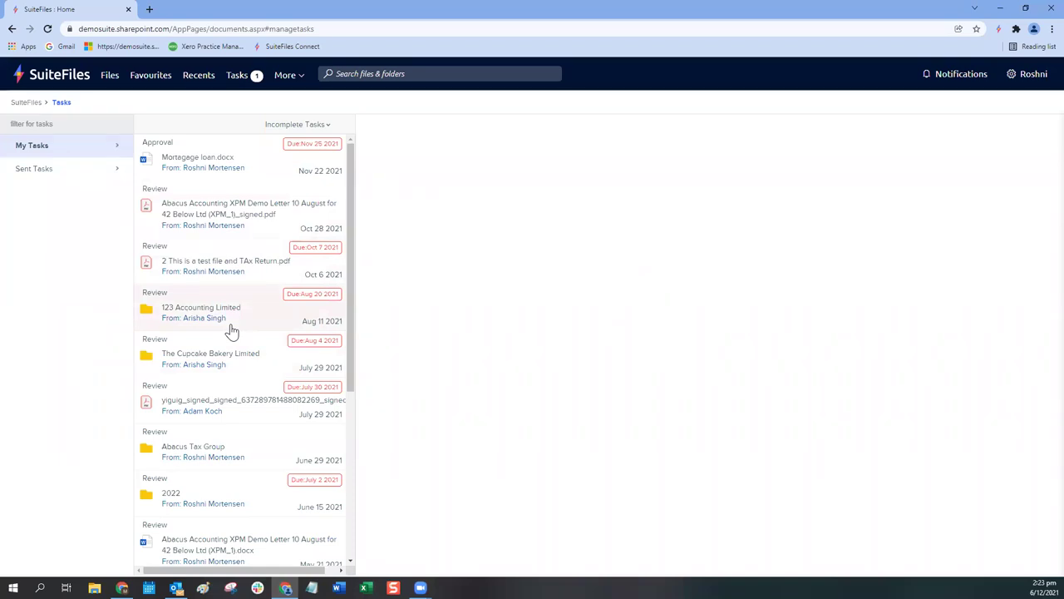
Step: Check the done tasks, return to incomplete ones, then switch to Sent Tasks
click(301, 126)
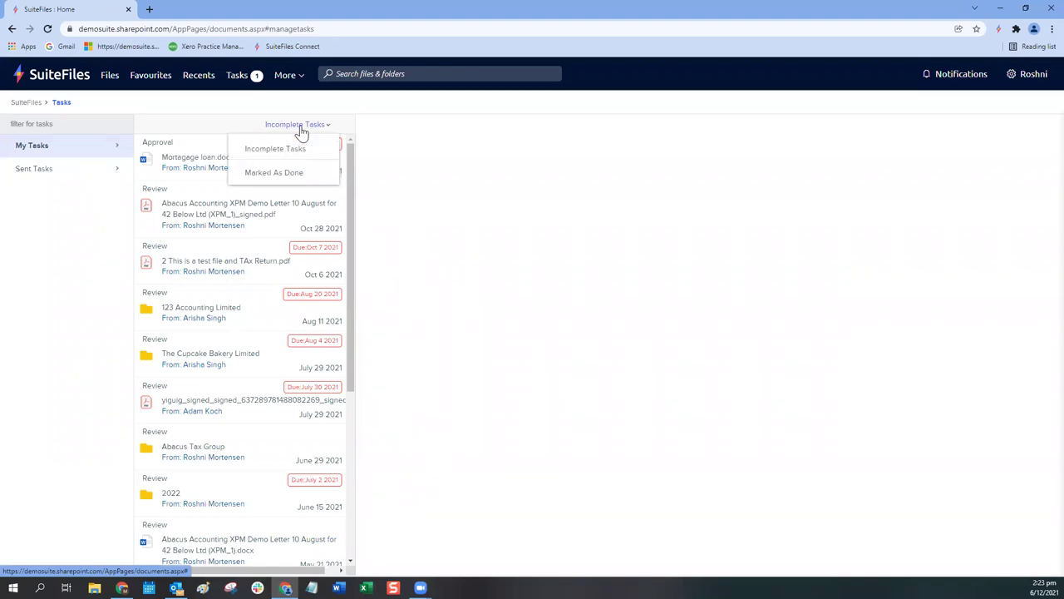
click(287, 174)
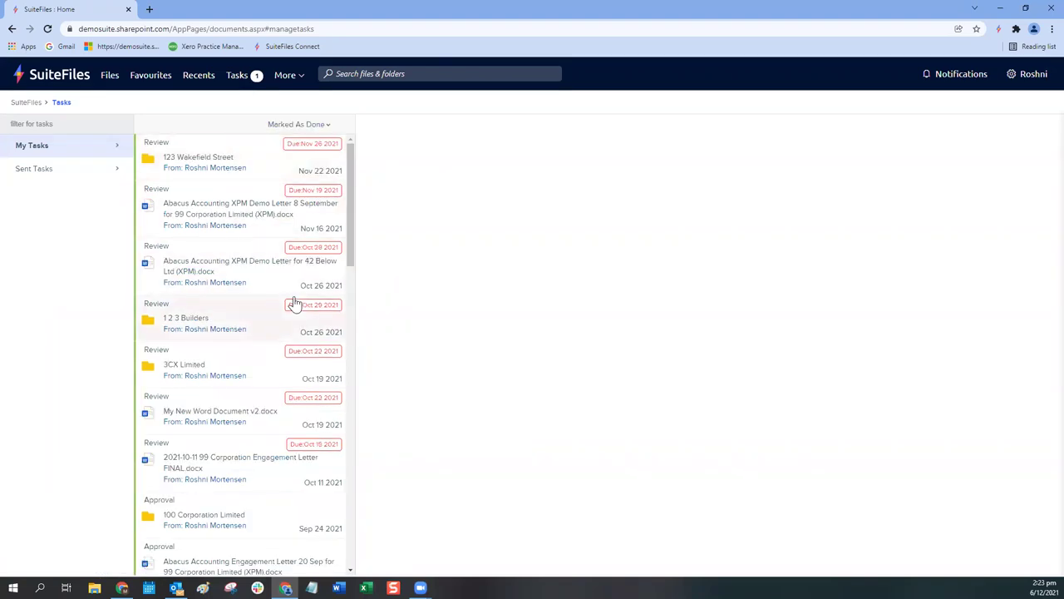
click(290, 125)
click(285, 152)
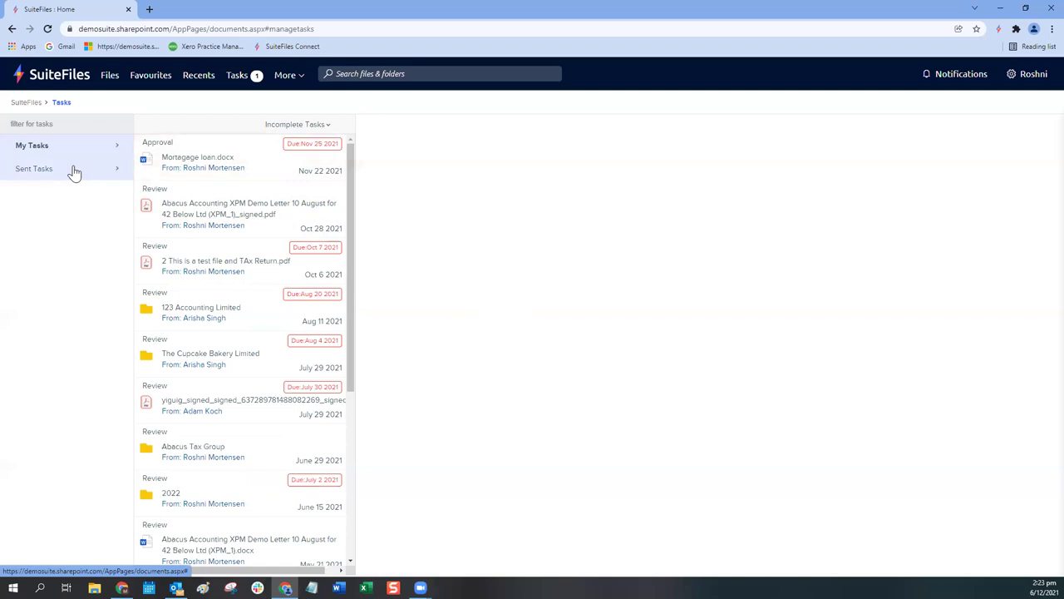
click(74, 172)
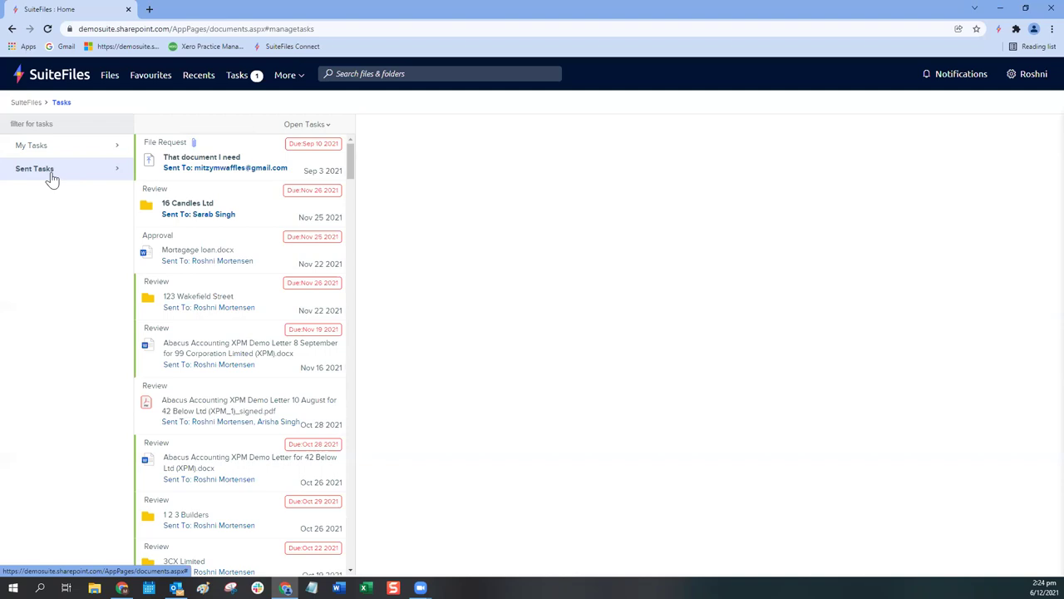
Step: Navigate Files > Clients > 007 Enterprises > 2022 > Annual Return
click(107, 78)
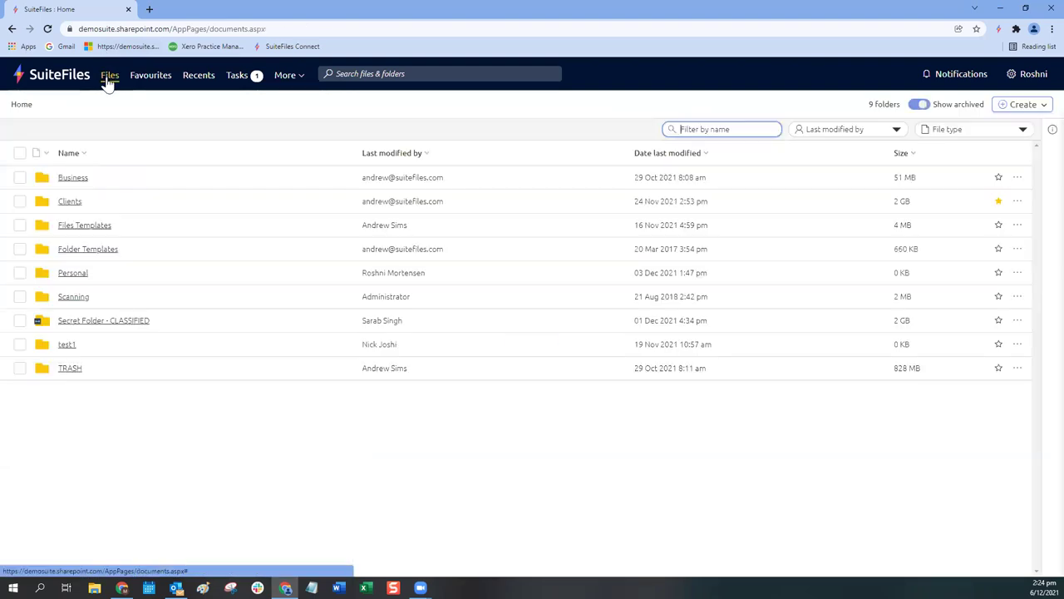
click(73, 203)
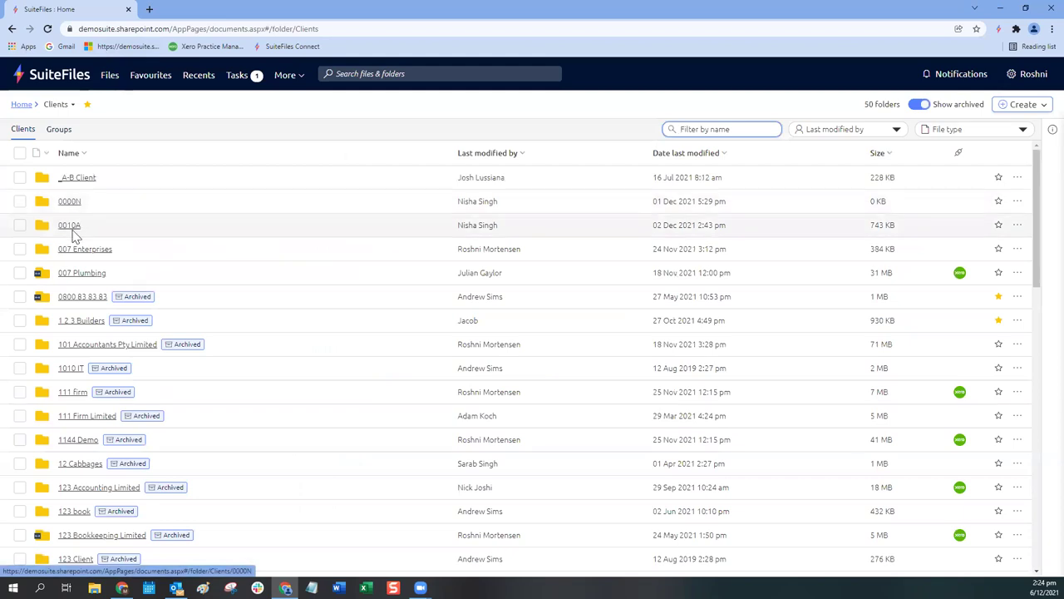
click(74, 250)
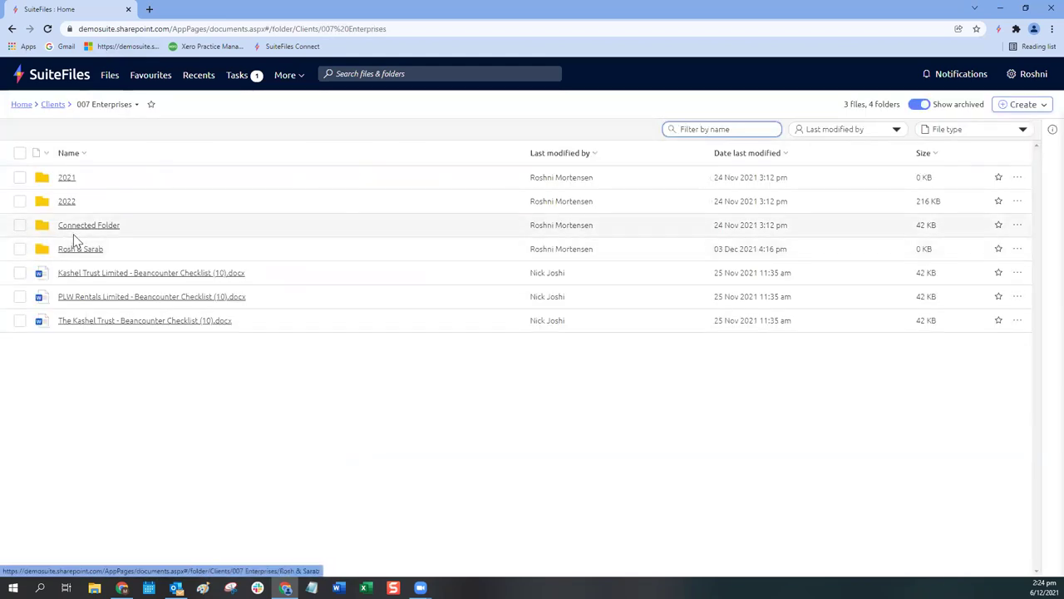
click(65, 203)
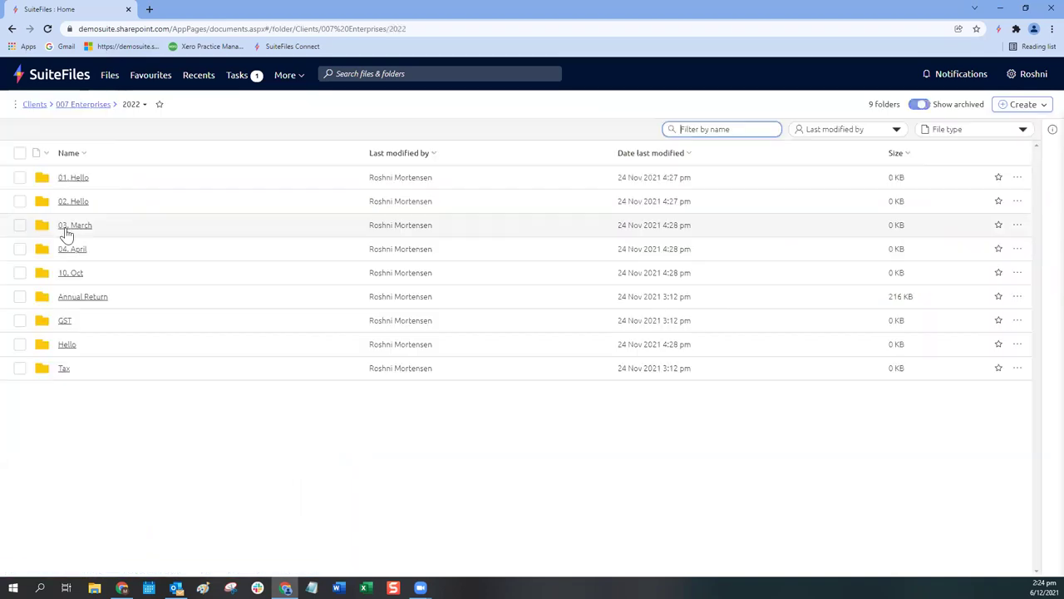
click(75, 300)
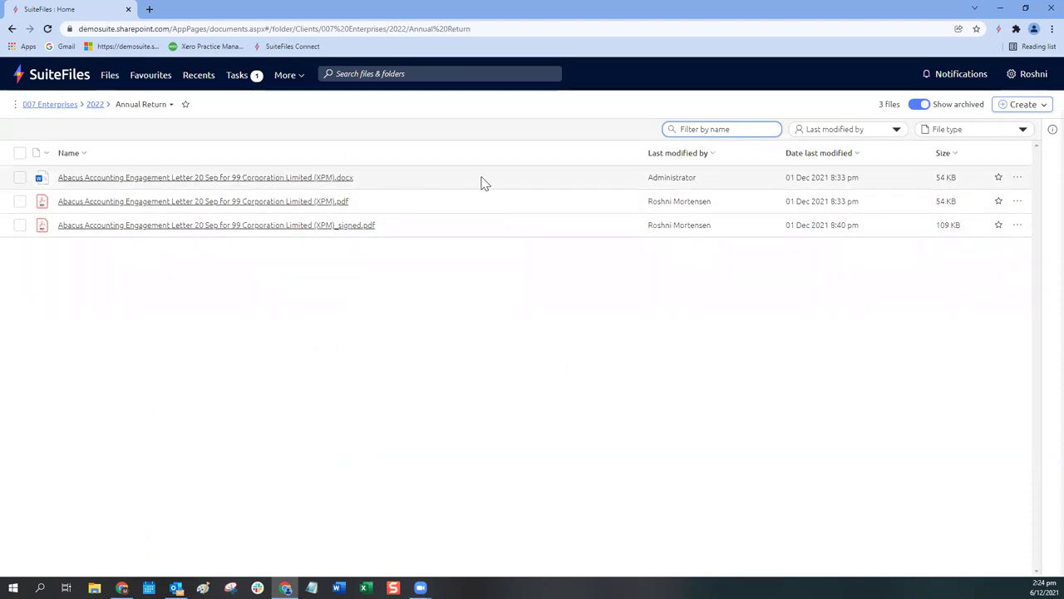
Step: Start sharing the Word engagement letter and add the colleague as recipient
click(1017, 179)
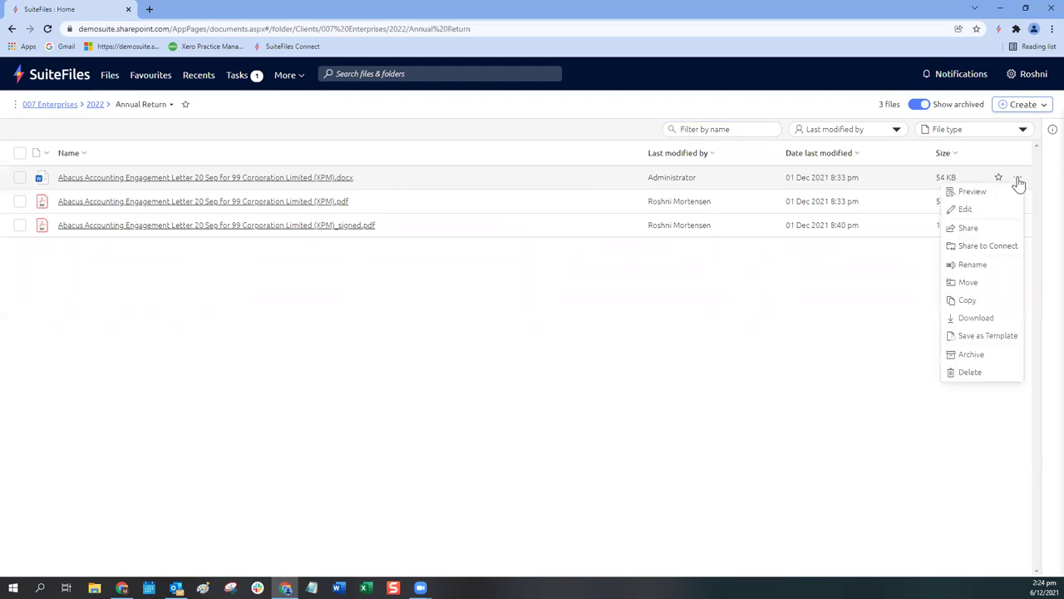
click(969, 228)
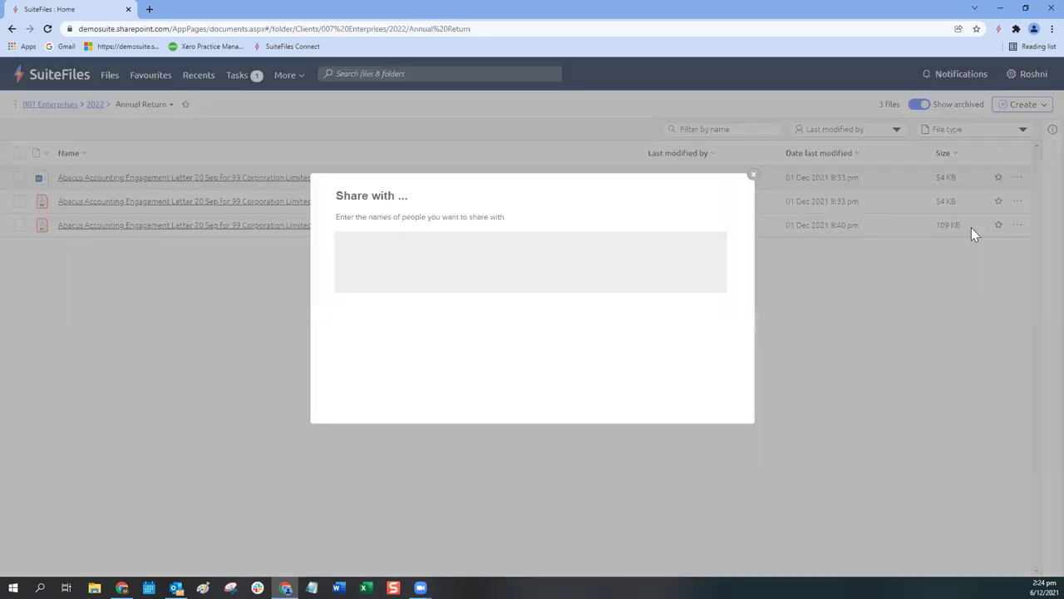
text(roshni)
click(360, 304)
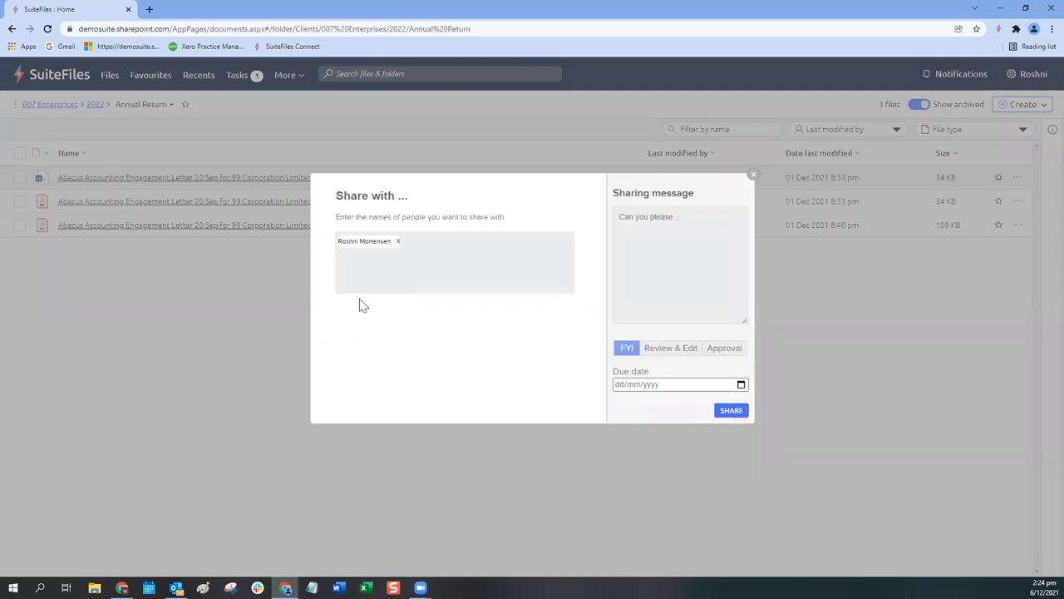
Step: Write the message 'Hello' / 'Could you please review this thanks you're the best!'
click(678, 215)
text(Hello)
key(Return)
text(Could you please review this thank)
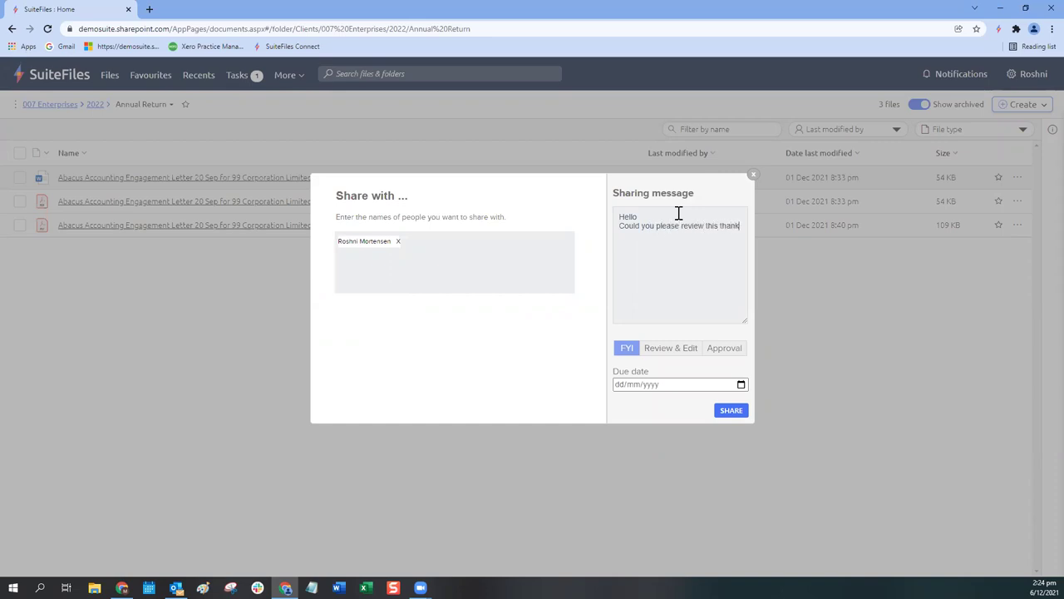
text(s you're the best!)
Step: Make it a Review & Edit task due 10/12/2021 and send the share
click(676, 353)
click(738, 351)
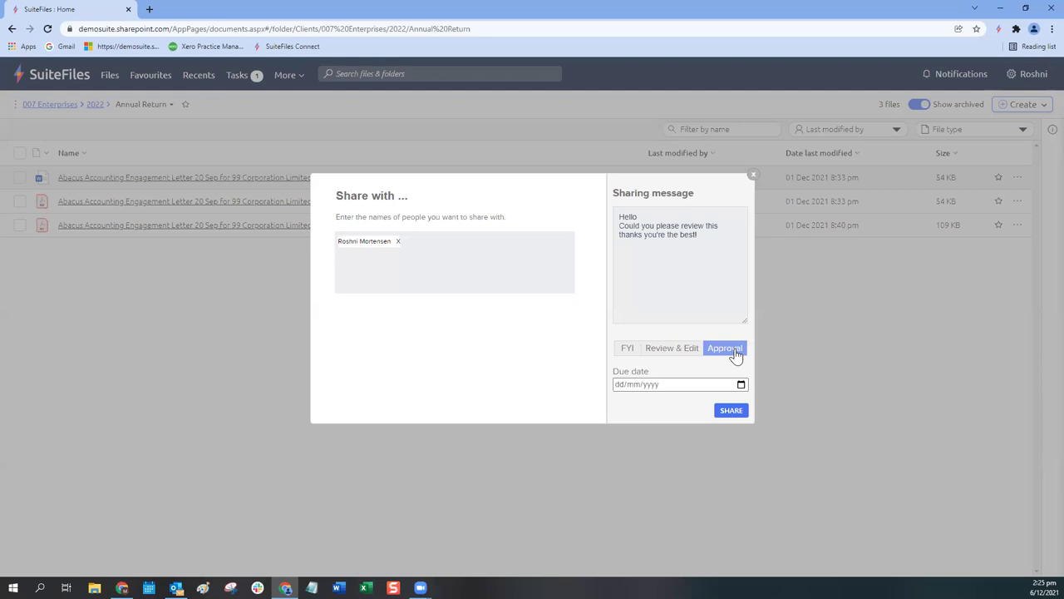
click(665, 353)
click(671, 393)
click(740, 385)
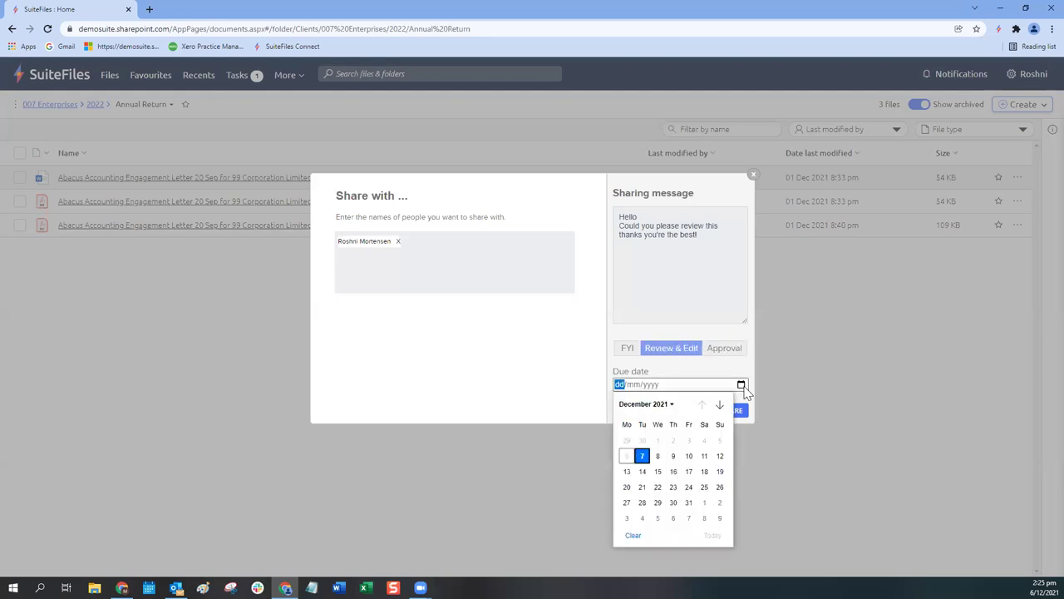
click(690, 457)
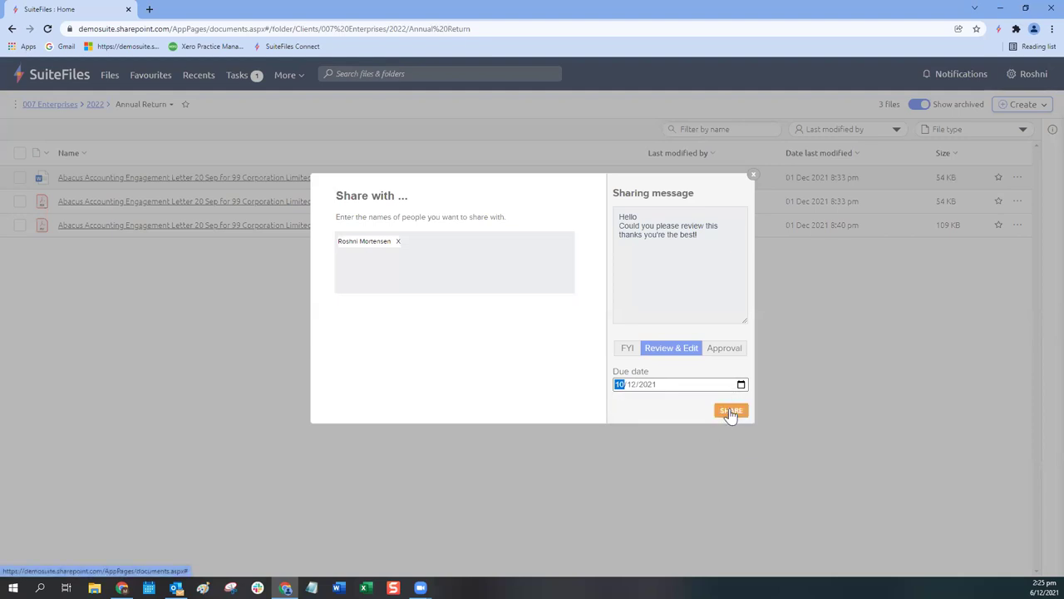
click(731, 411)
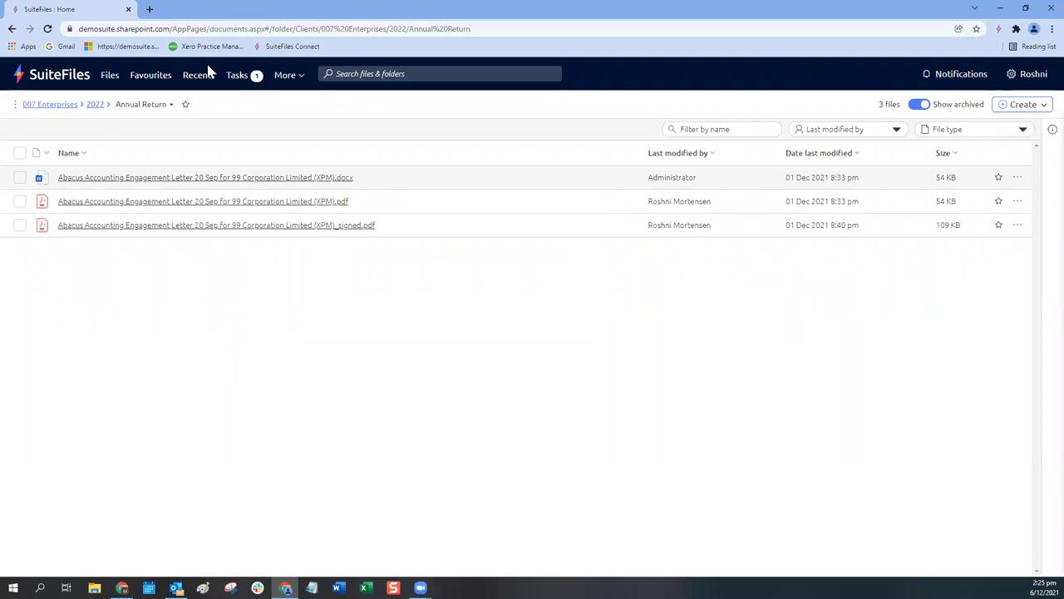
Step: Confirm the engagement letter review task tops My Tasks, due 10 Dec 2021, then return to Files
click(238, 81)
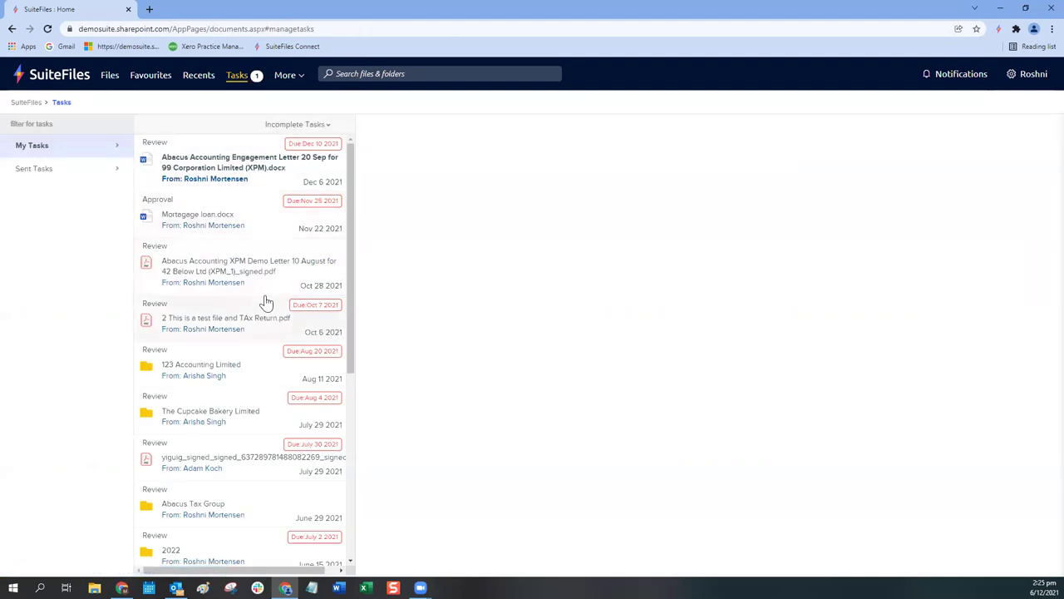
click(182, 167)
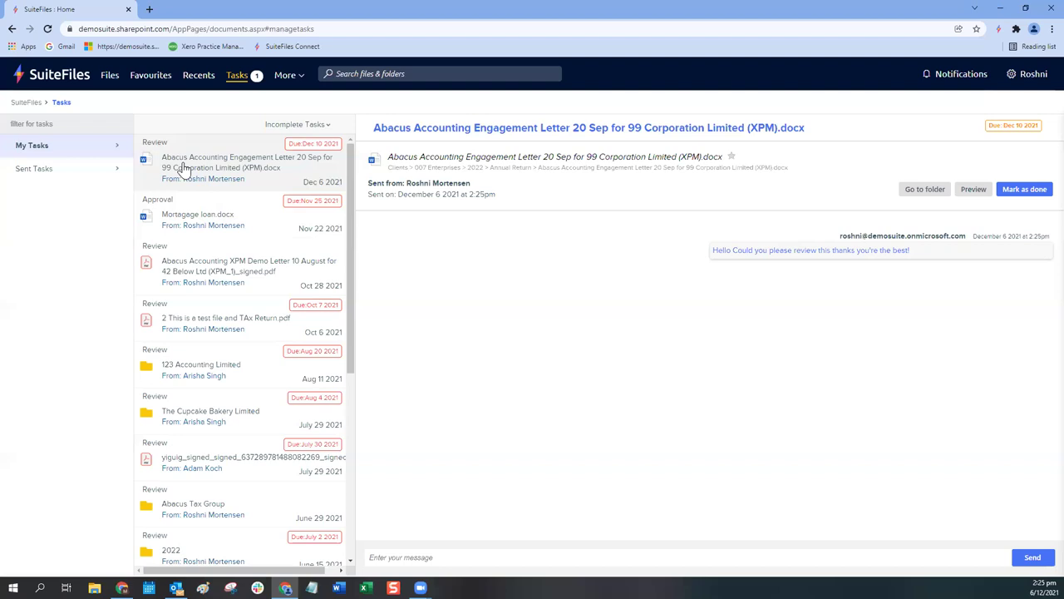
click(106, 81)
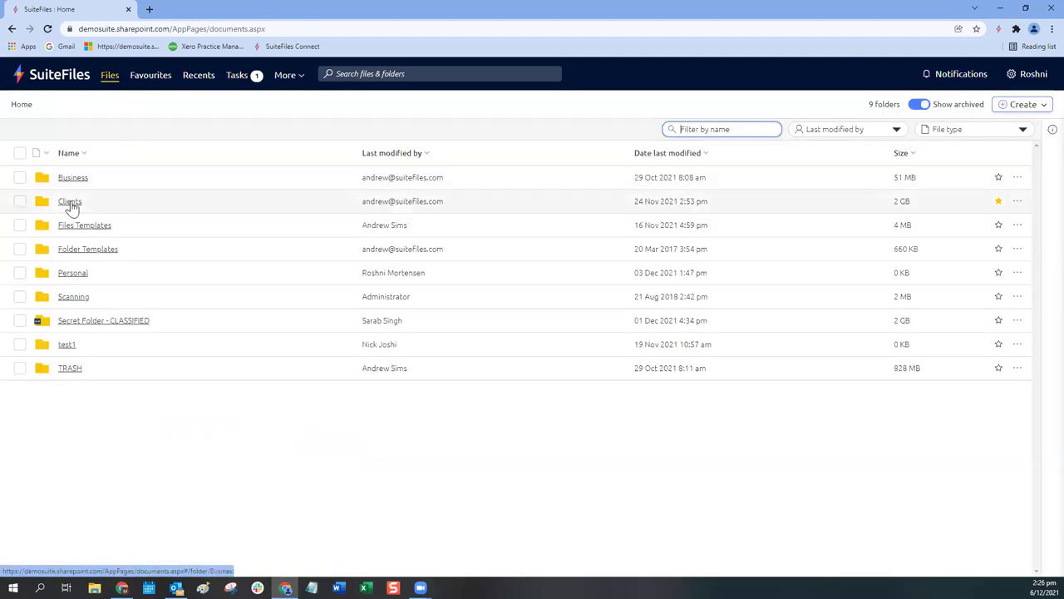
Step: In the Clients folder, start sharing the first client folder, _A-B Client
click(71, 203)
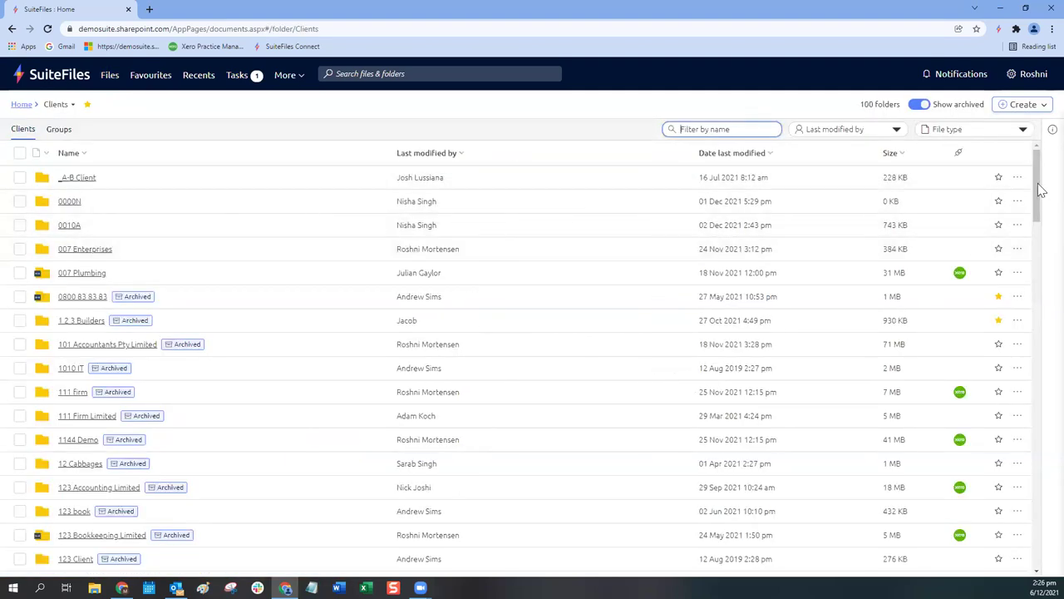
click(1017, 178)
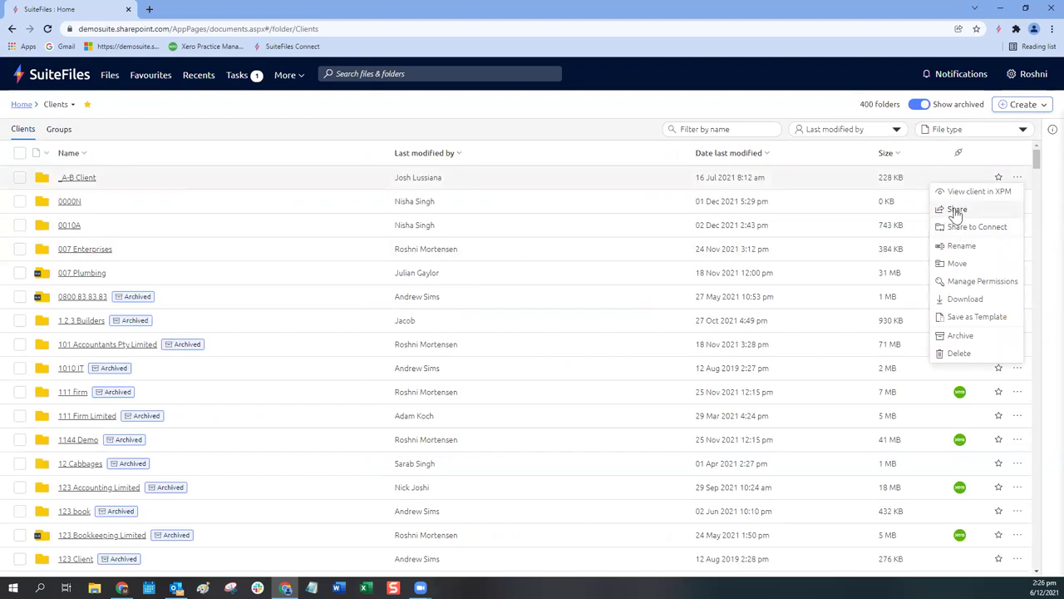
click(956, 210)
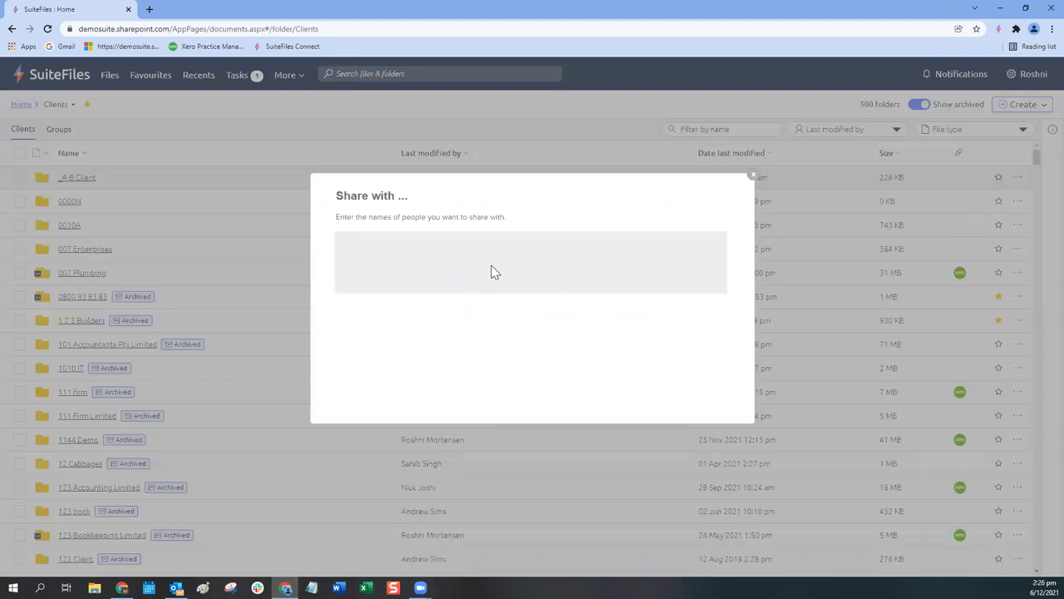
Step: Add a suggested colleague as recipient, cancel the share, and show the More features list
text(rosh)
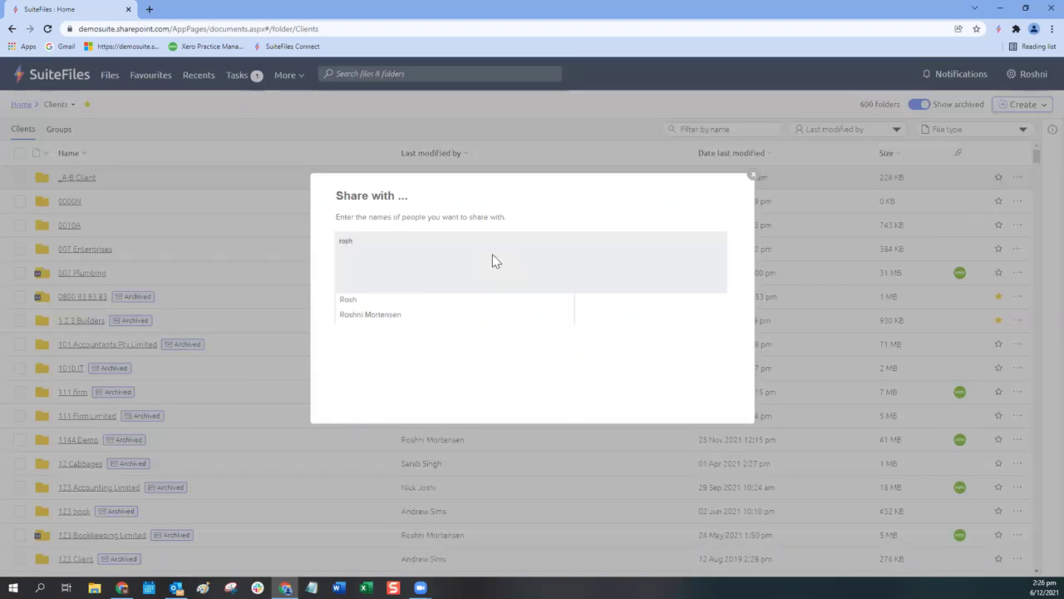
click(385, 320)
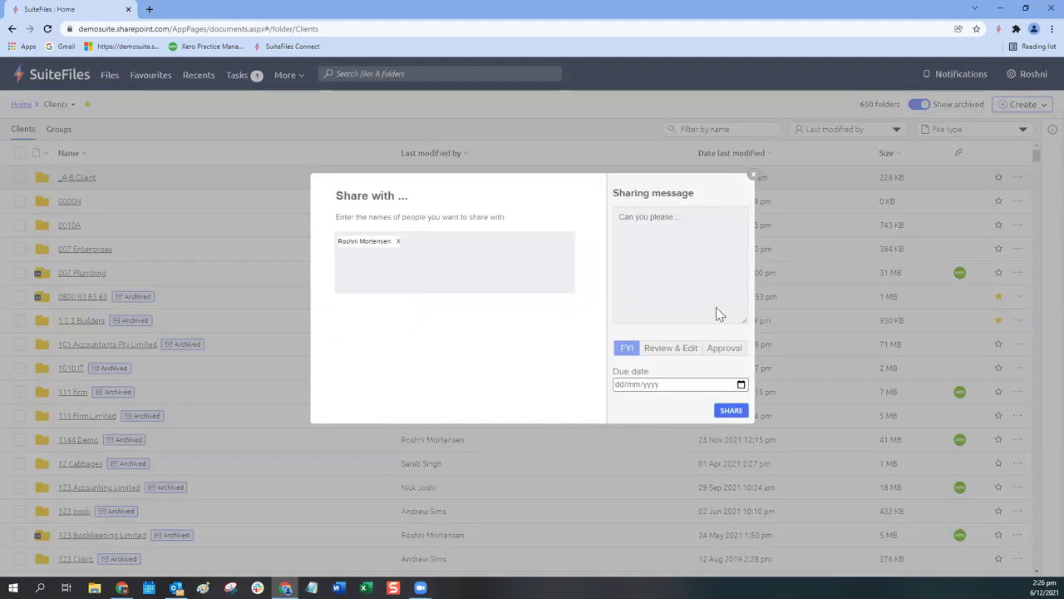
click(753, 181)
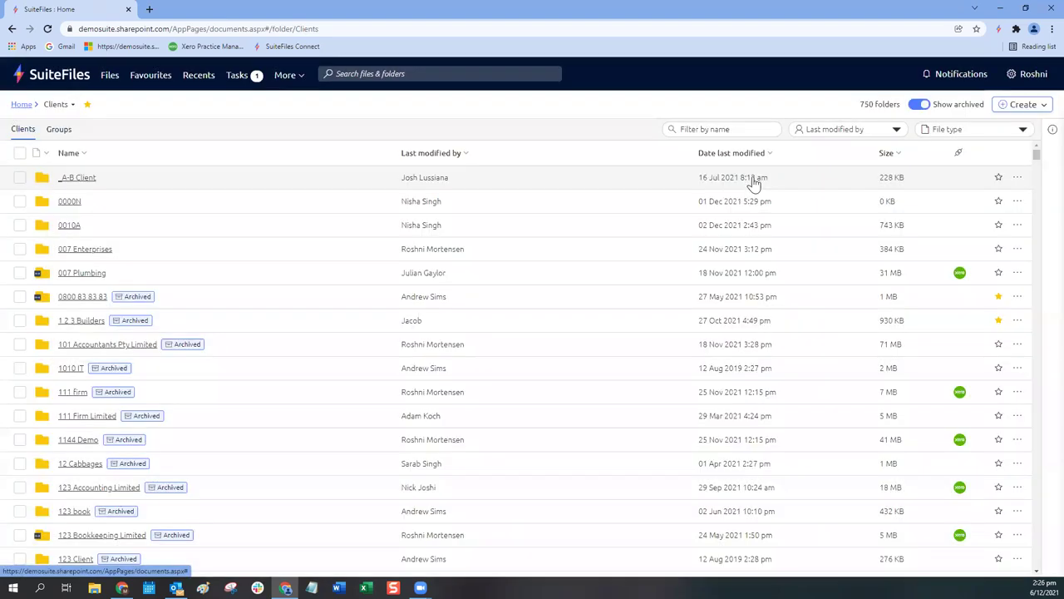
click(285, 76)
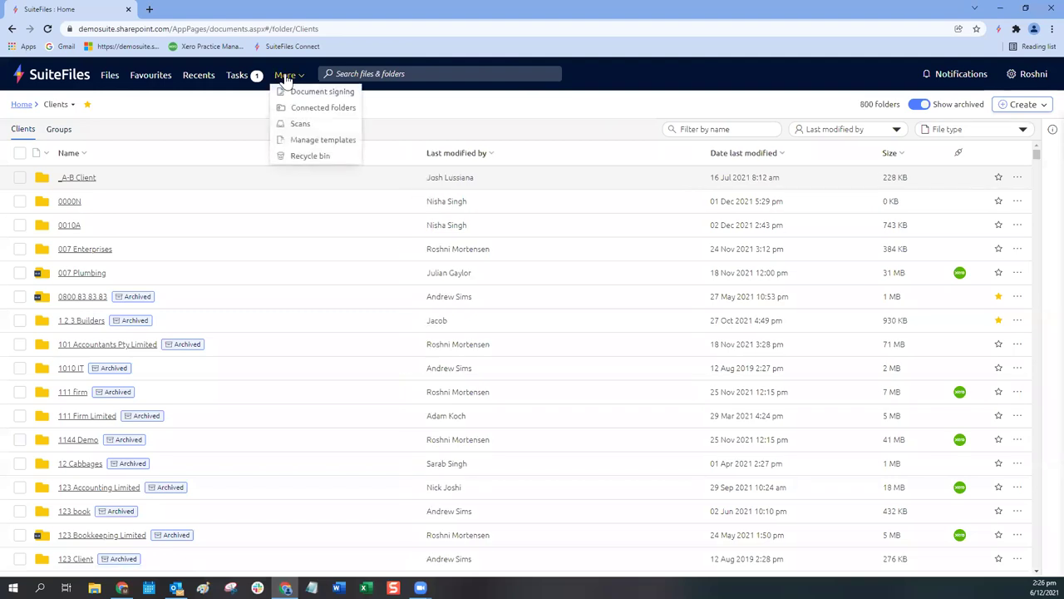
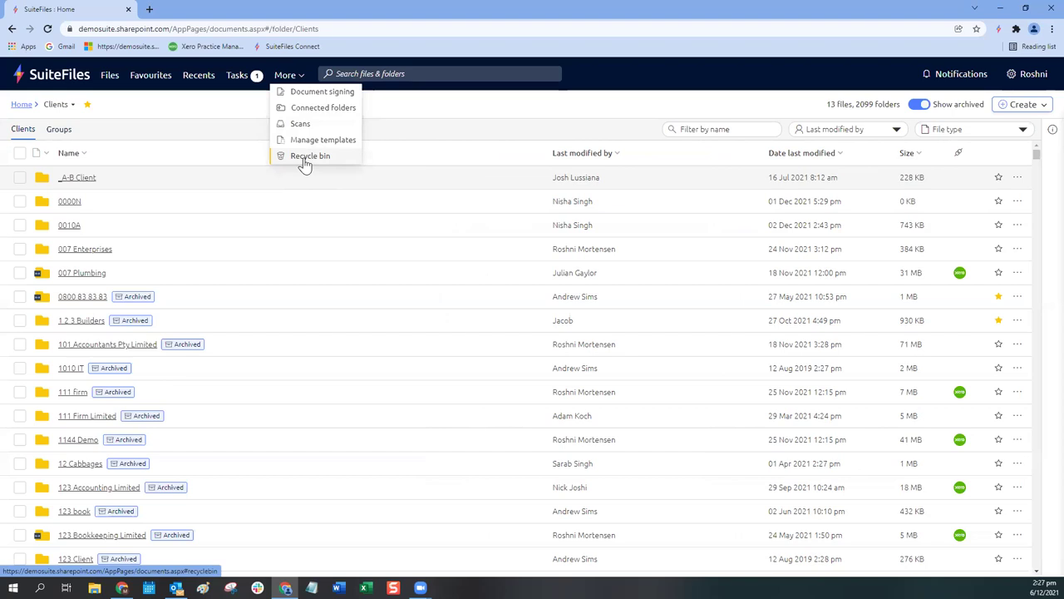
Step: Open the 007 Enterprises folder from the Clients list after viewing the first row's actions
click(1016, 180)
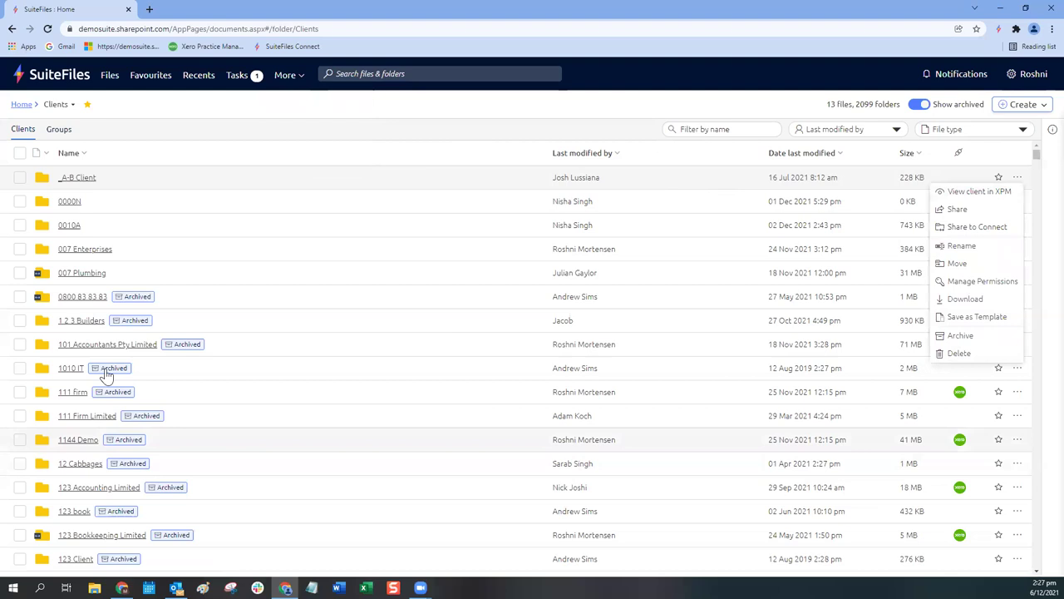
click(89, 254)
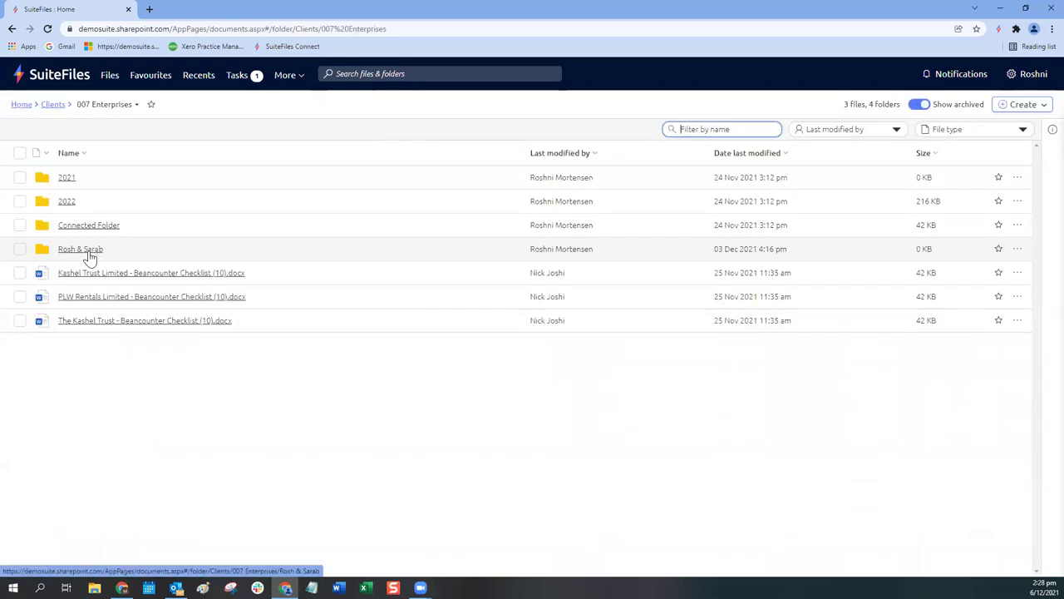
Step: Check the Kashel Trust Limited file's actions, then select all three checklist .docx files
click(1017, 272)
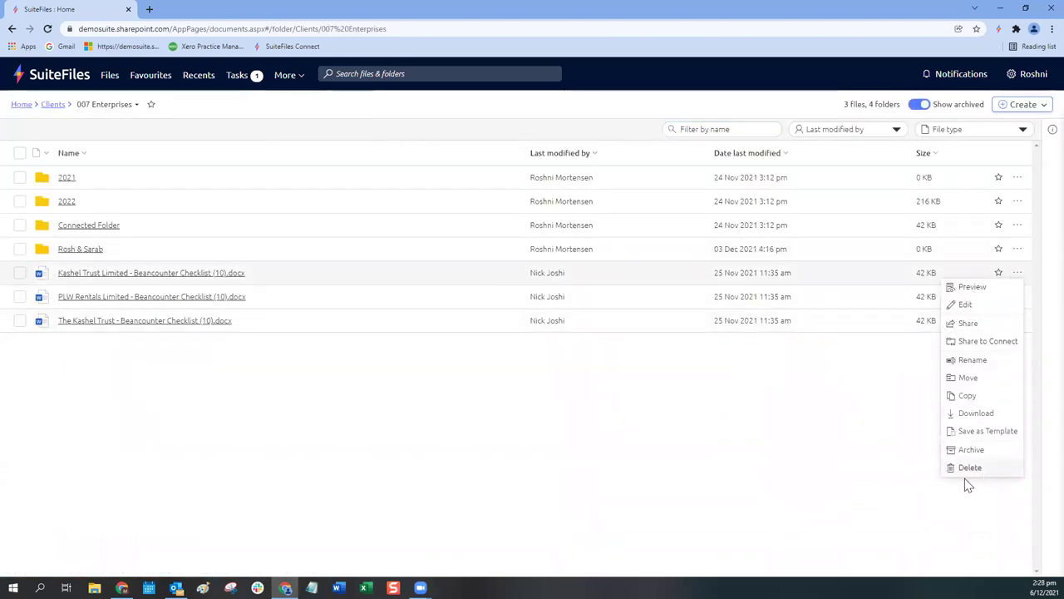
click(252, 478)
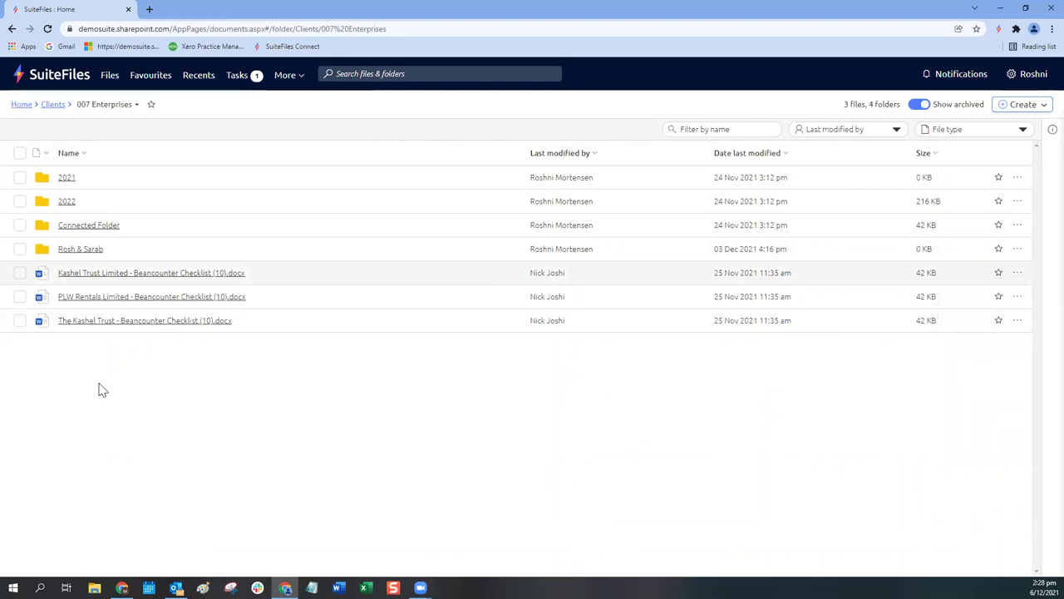
click(20, 274)
click(20, 297)
click(19, 321)
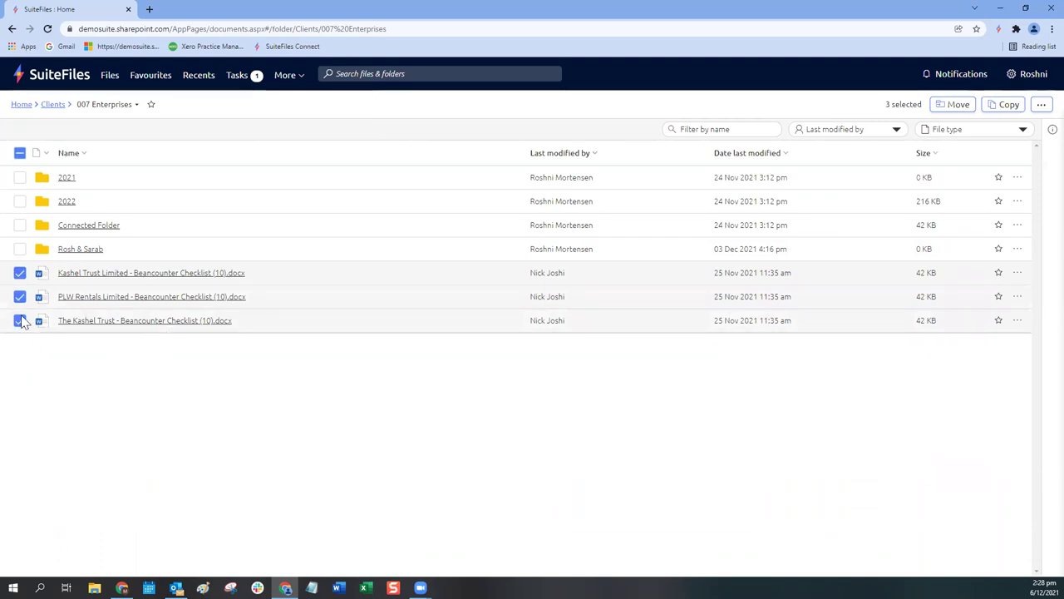
Step: Review the bulk actions for the three files, then deselect all of them
click(1040, 106)
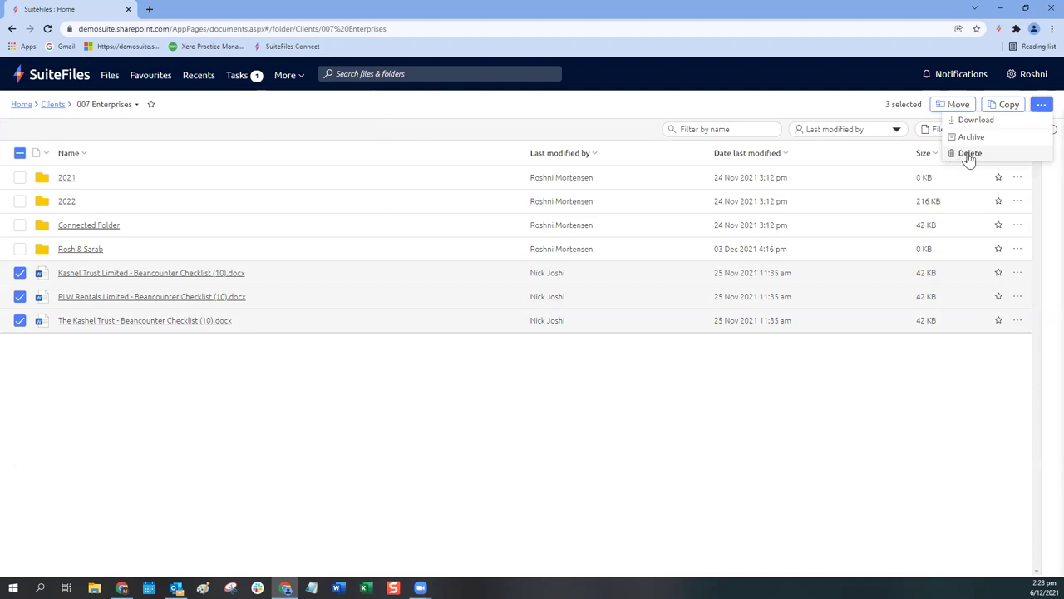
click(20, 273)
click(20, 297)
click(19, 320)
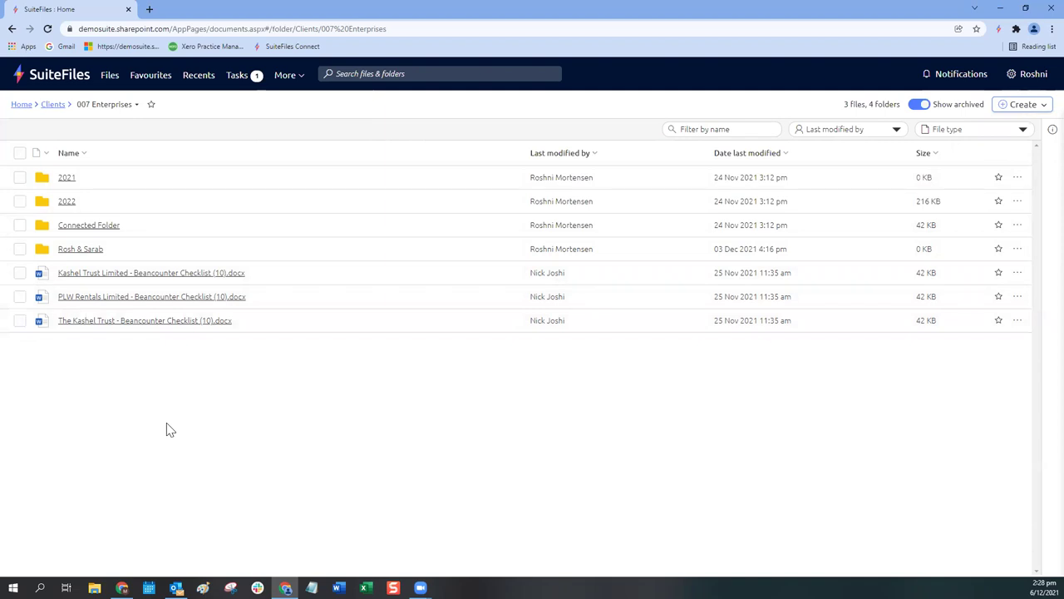
Step: Open the Recycle bin from the More menu and bring up Chrome's find bar
click(287, 79)
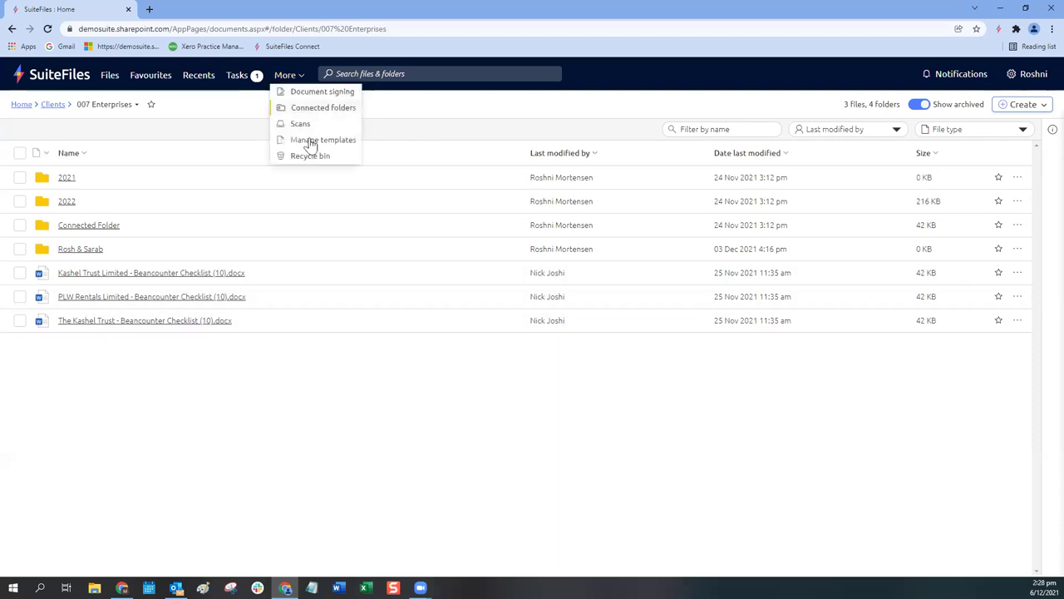
click(308, 156)
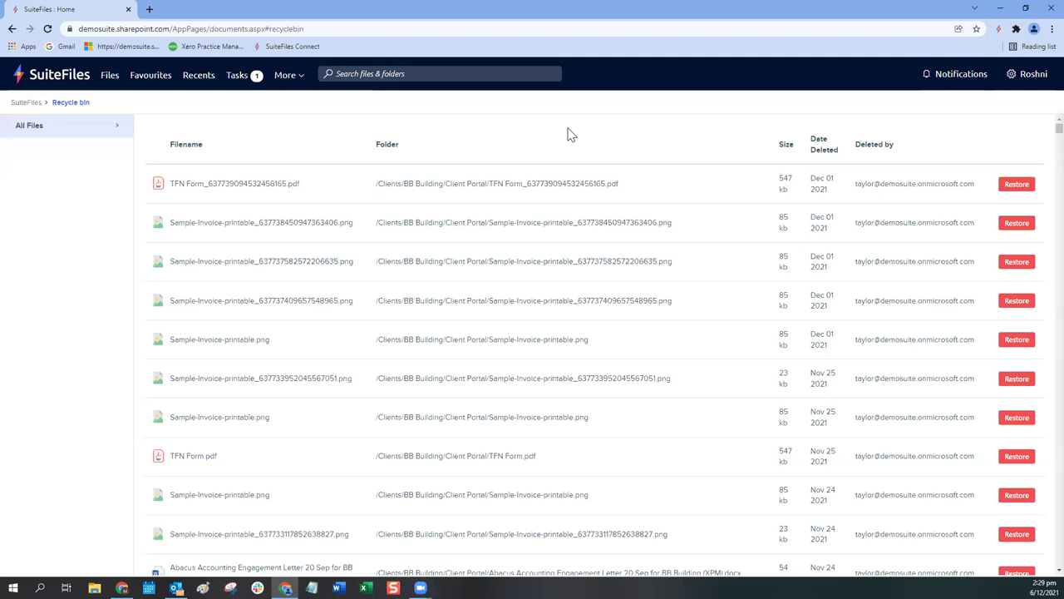
key(ctrl+f)
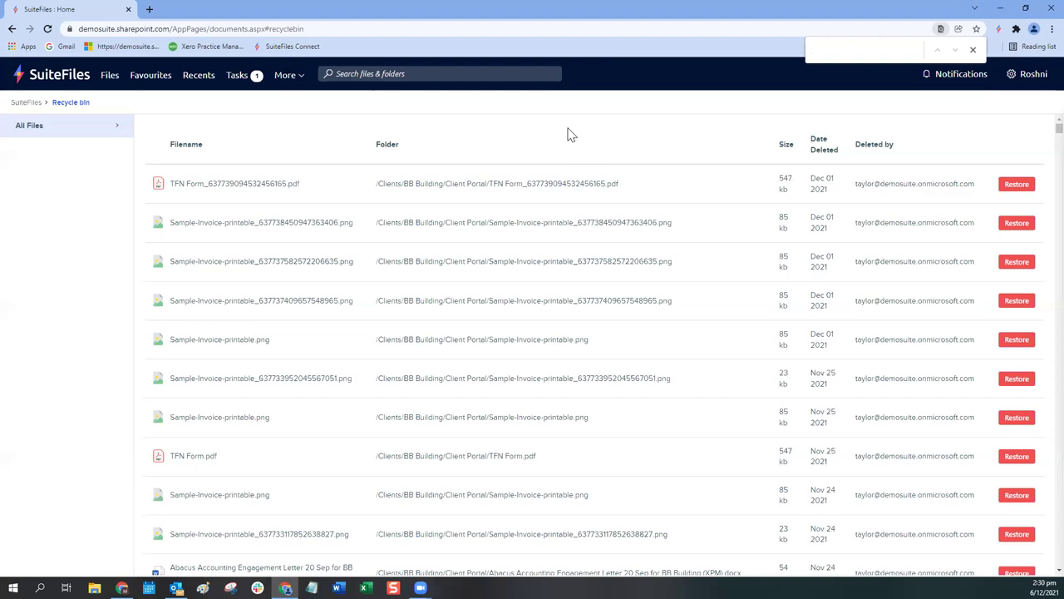
Step: Find 'building' in the recycle bin, scan the matches, then close the find bar
text(build)
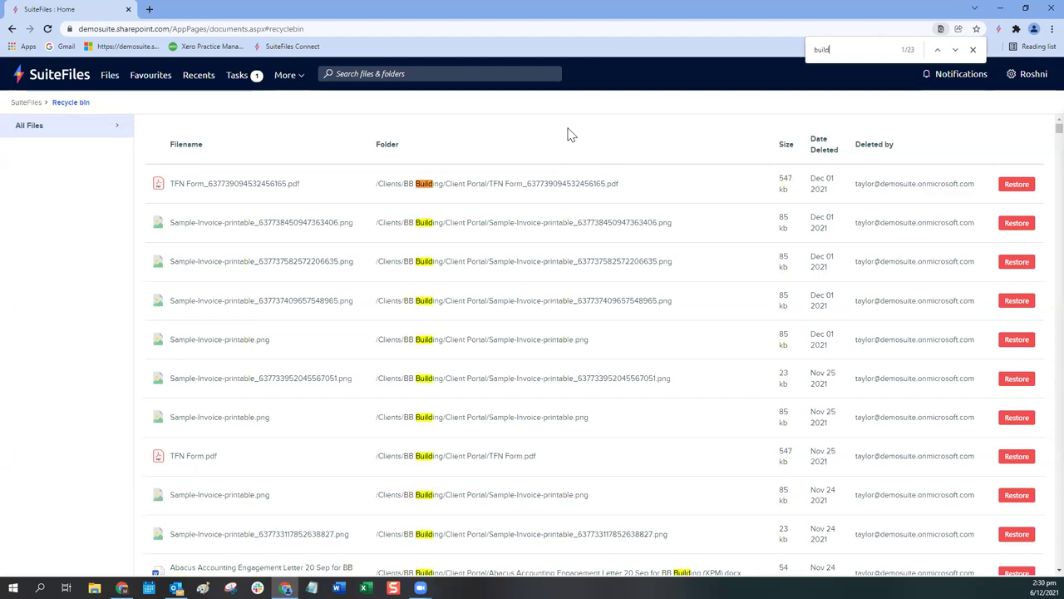
text(ing)
scroll(518, 344, down, 5)
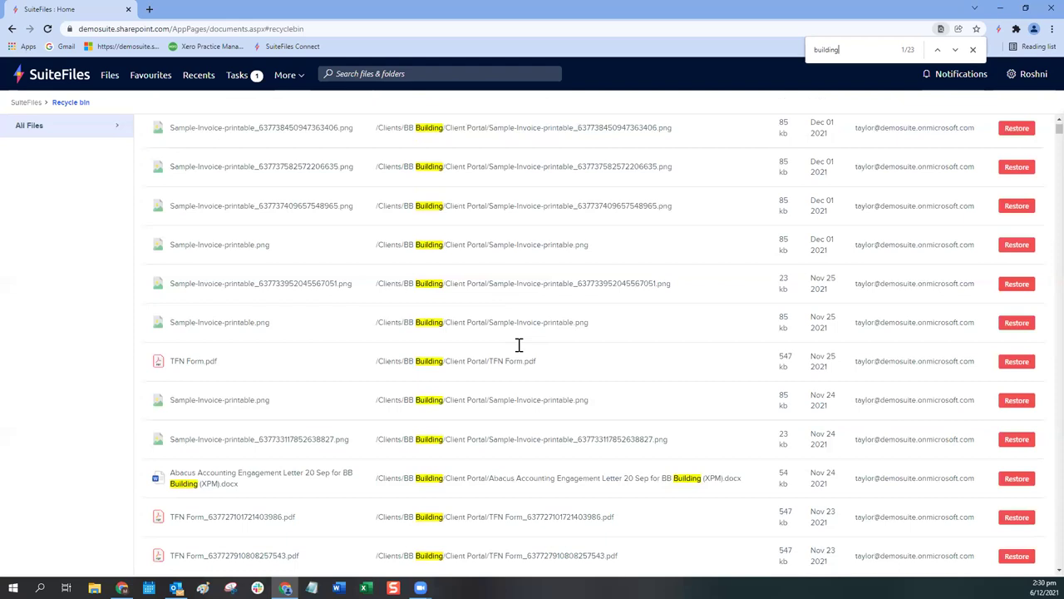
scroll(519, 345, up, 6)
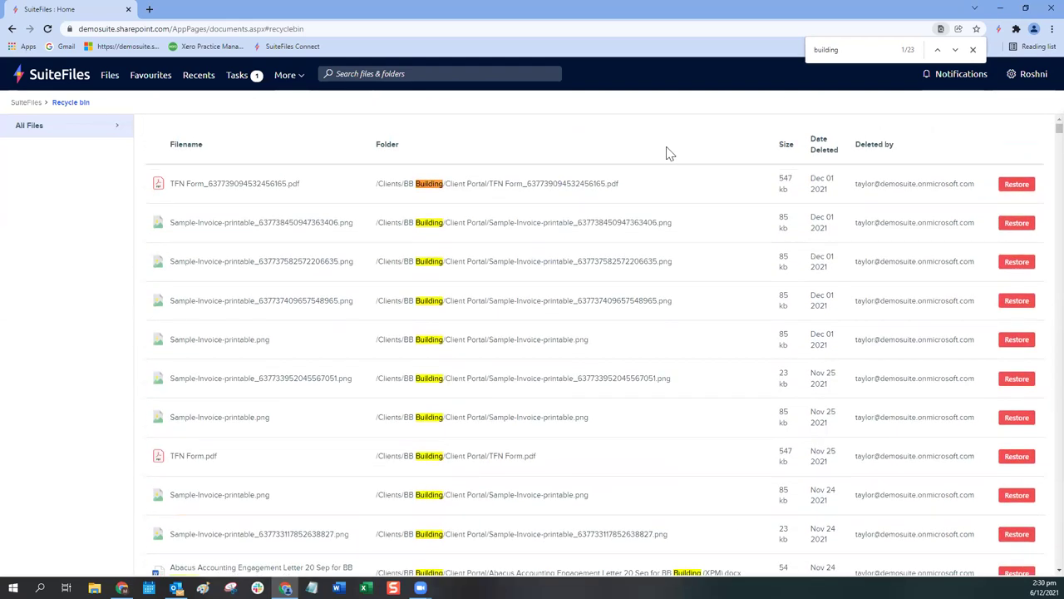
click(973, 49)
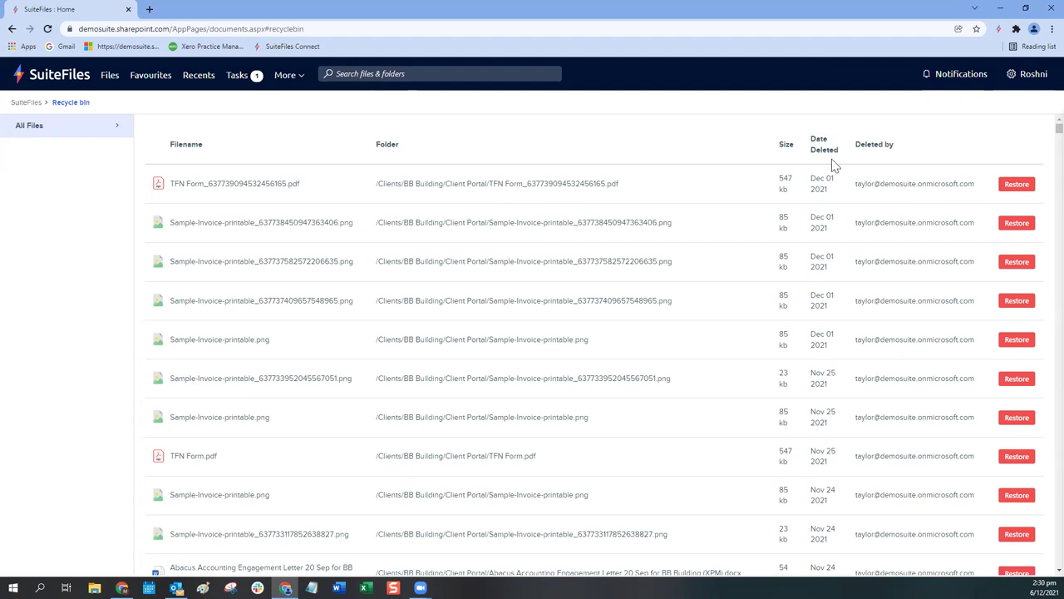
scroll(888, 204, down, 1)
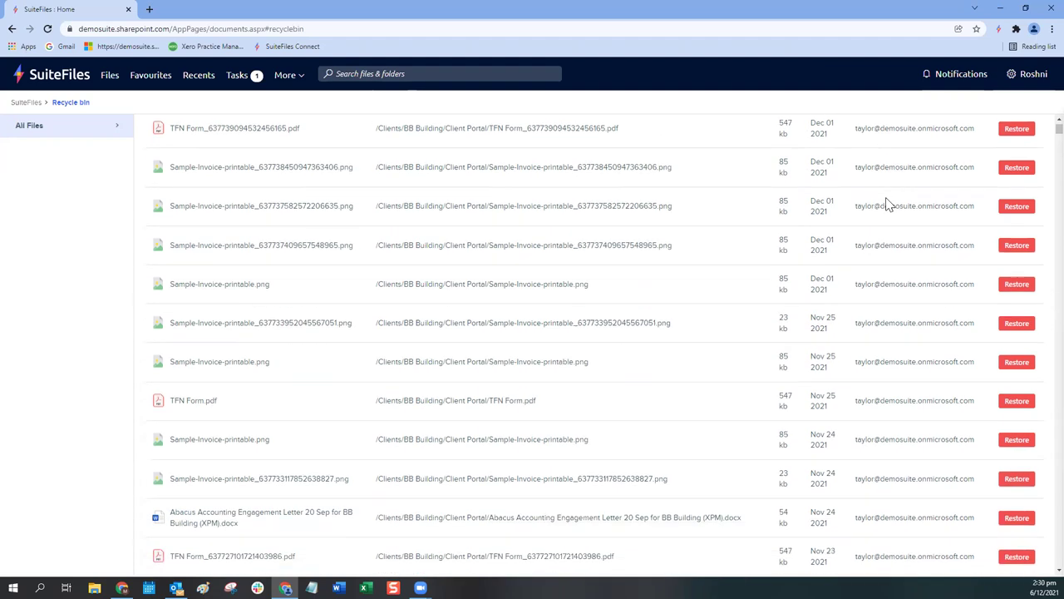
scroll(888, 204, up, 1)
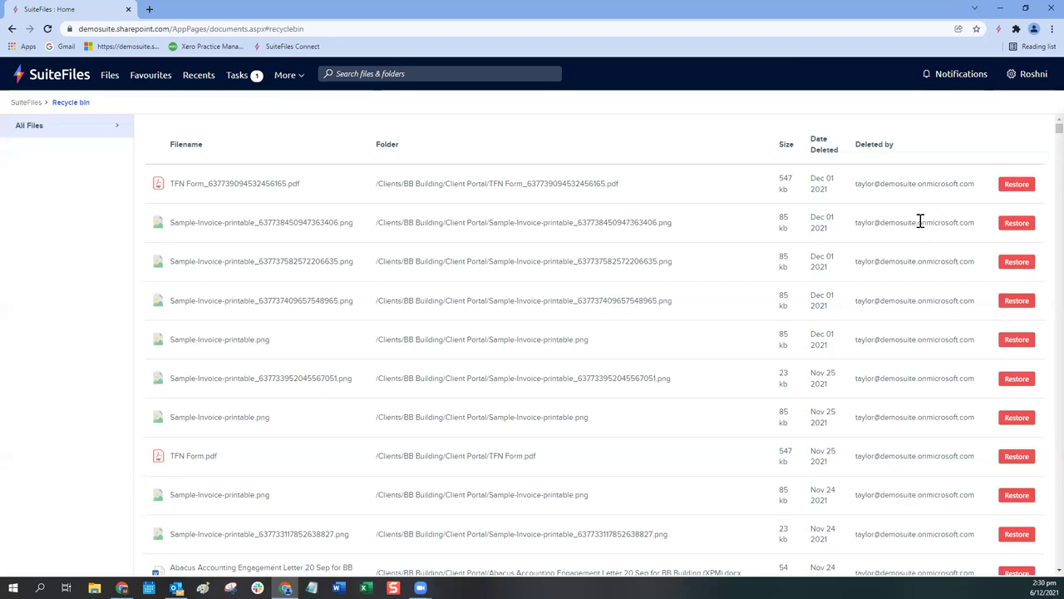
scroll(920, 221, down, 20)
scroll(914, 227, down, 15)
scroll(914, 226, down, 12)
scroll(1042, 170, down, 15)
scroll(1042, 208, up, 20)
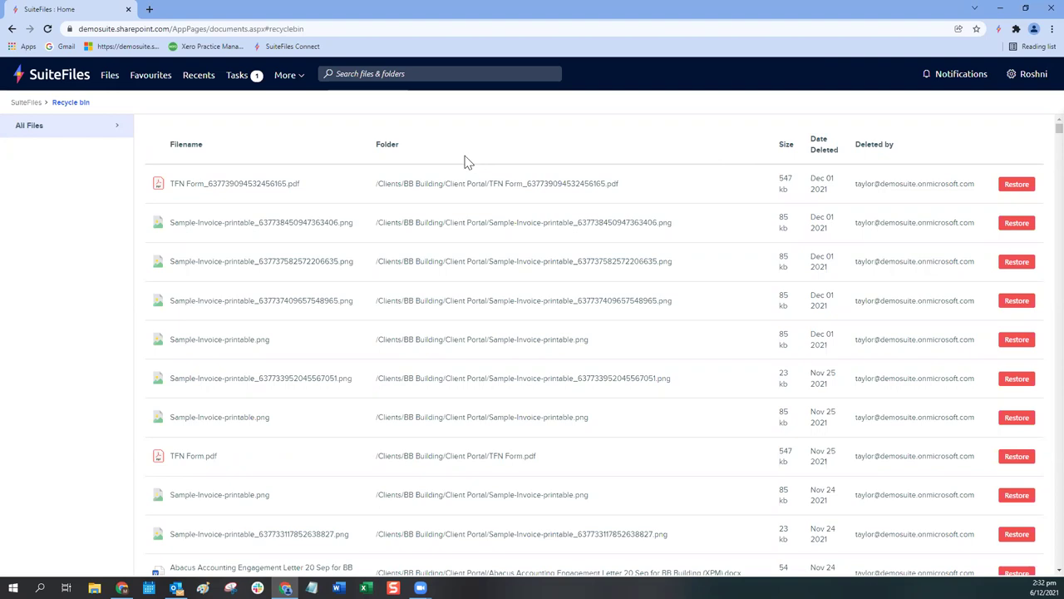
click(110, 76)
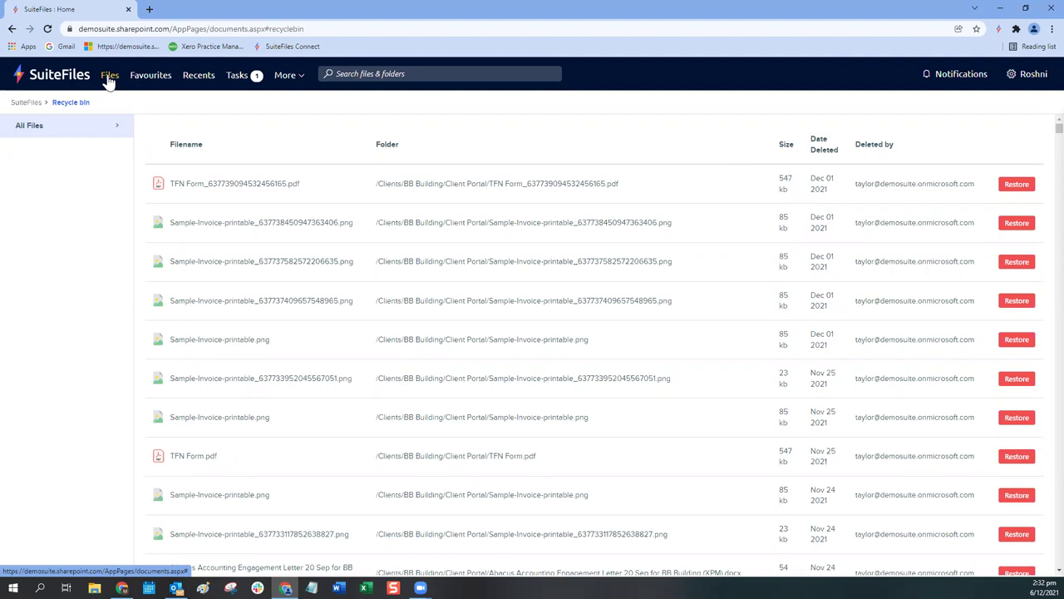
Step: Go to Files in the top navigation and open the Clients folder
click(111, 76)
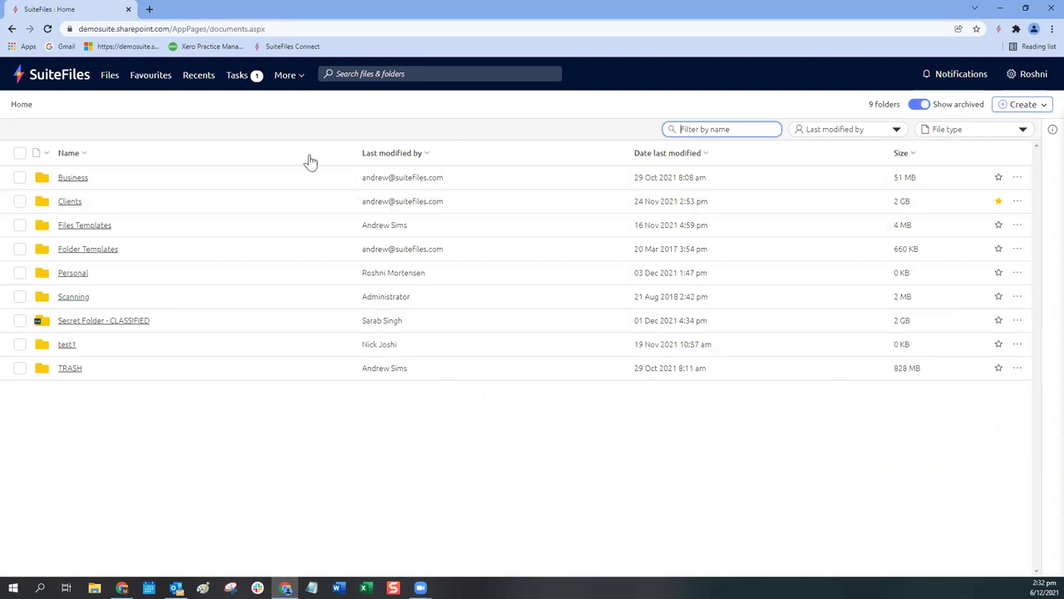
click(70, 211)
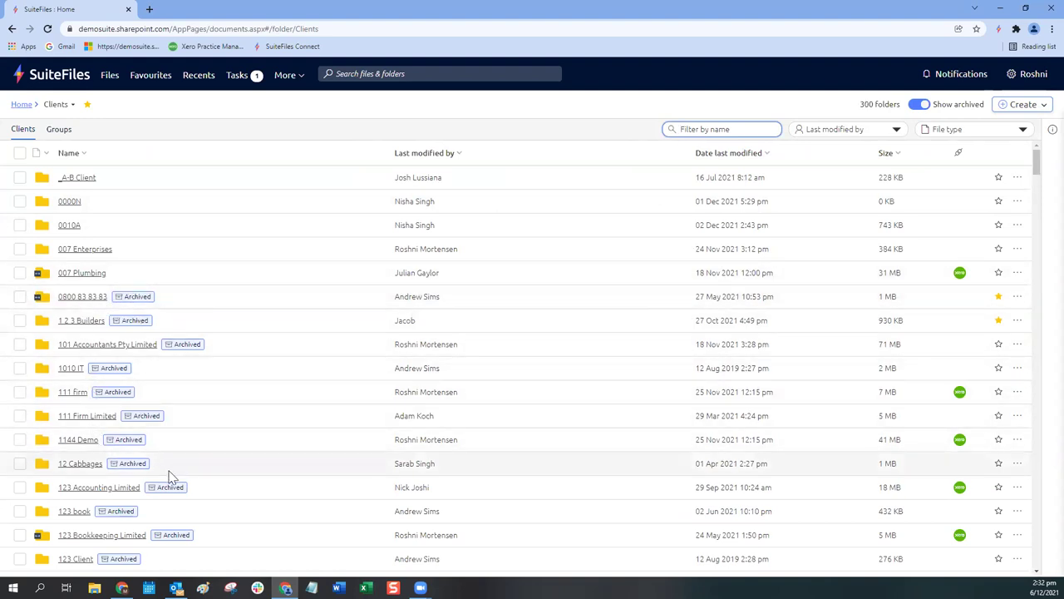
Step: Turn Show archived off and back on, then focus the Search files & folders box
click(918, 108)
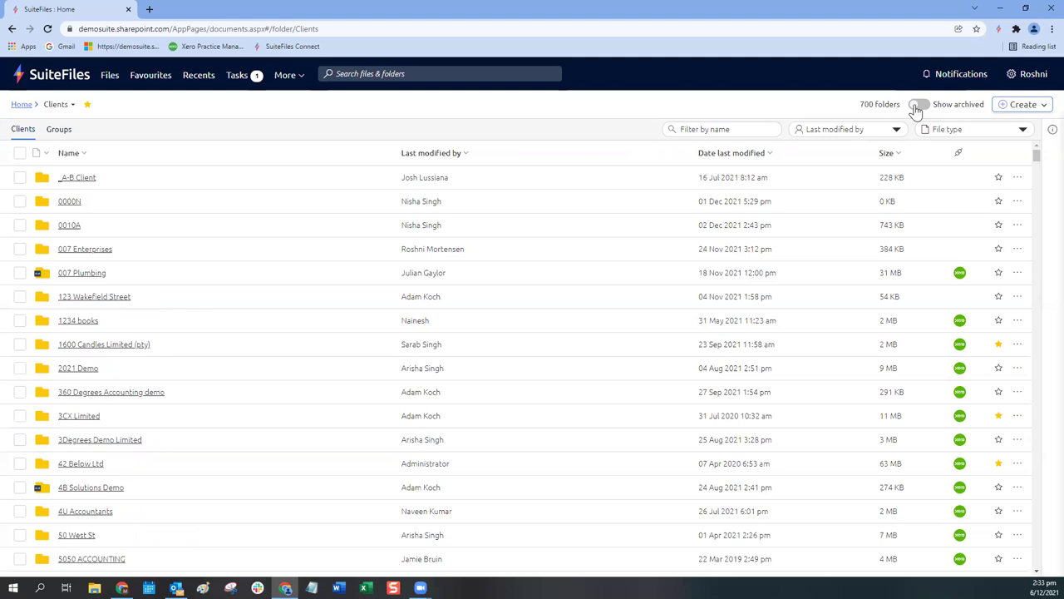
click(918, 108)
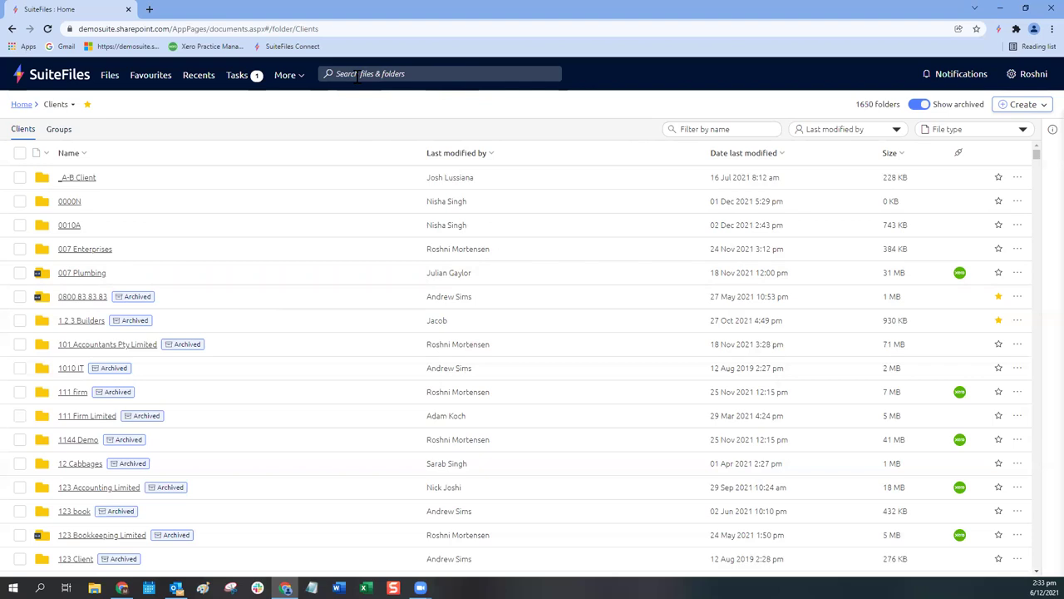
click(337, 74)
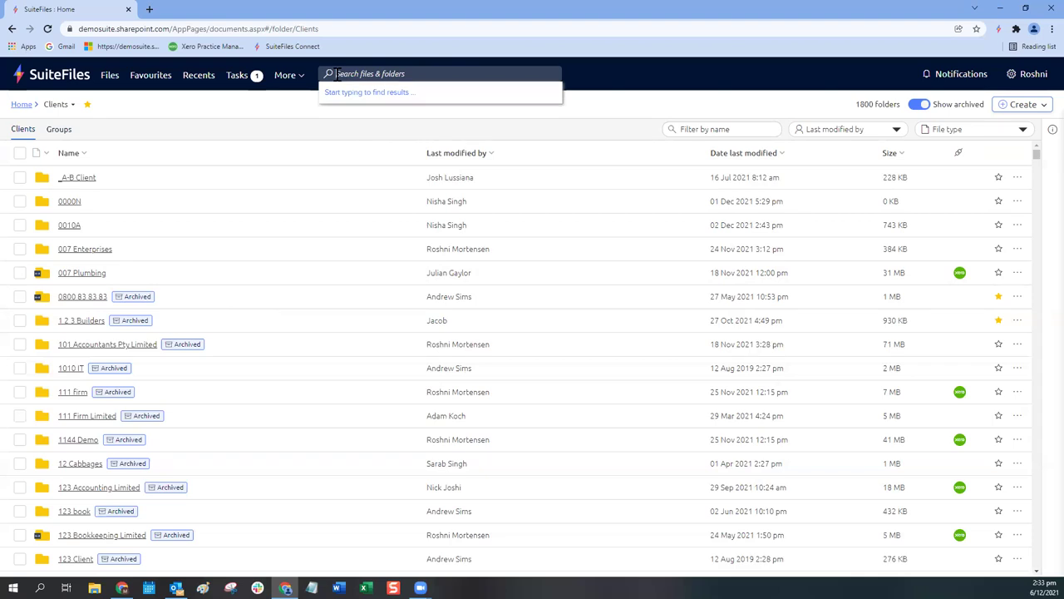
text(donu)
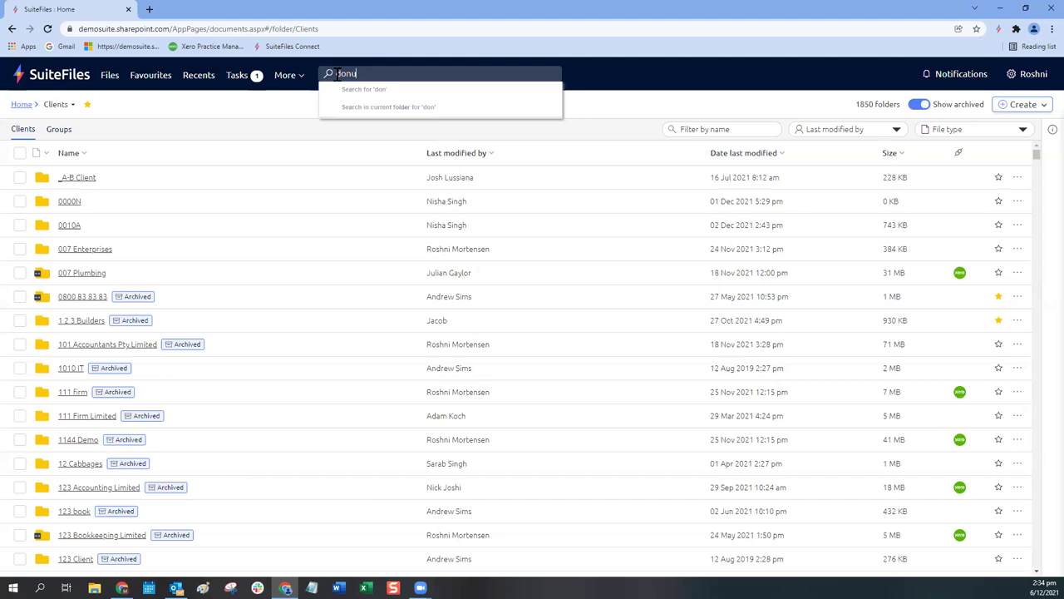
text(t)
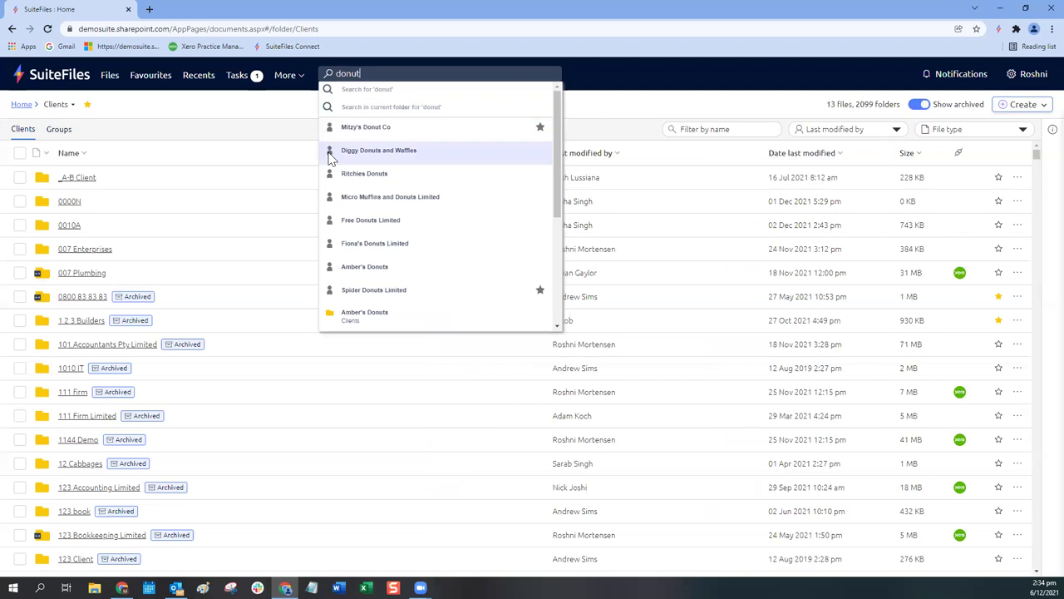
scroll(370, 214, down, 3)
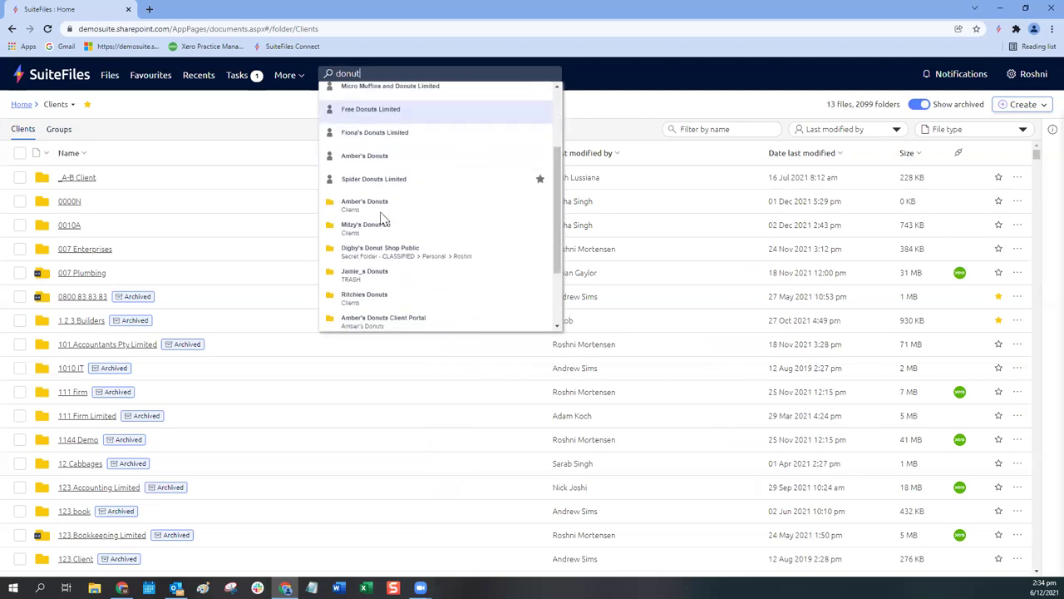
scroll(405, 230, down, 3)
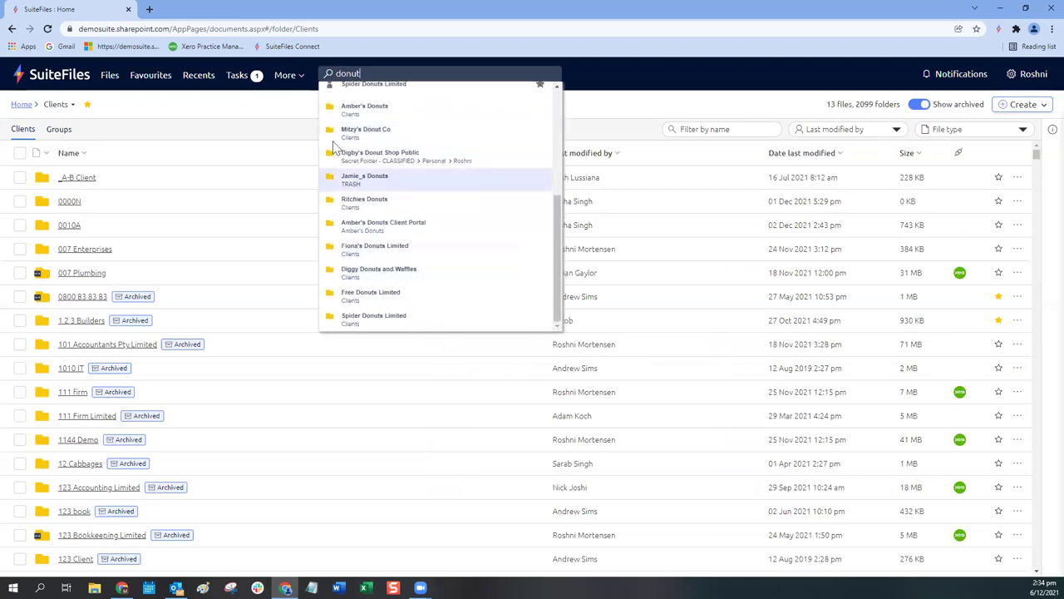
scroll(381, 288, up, 3)
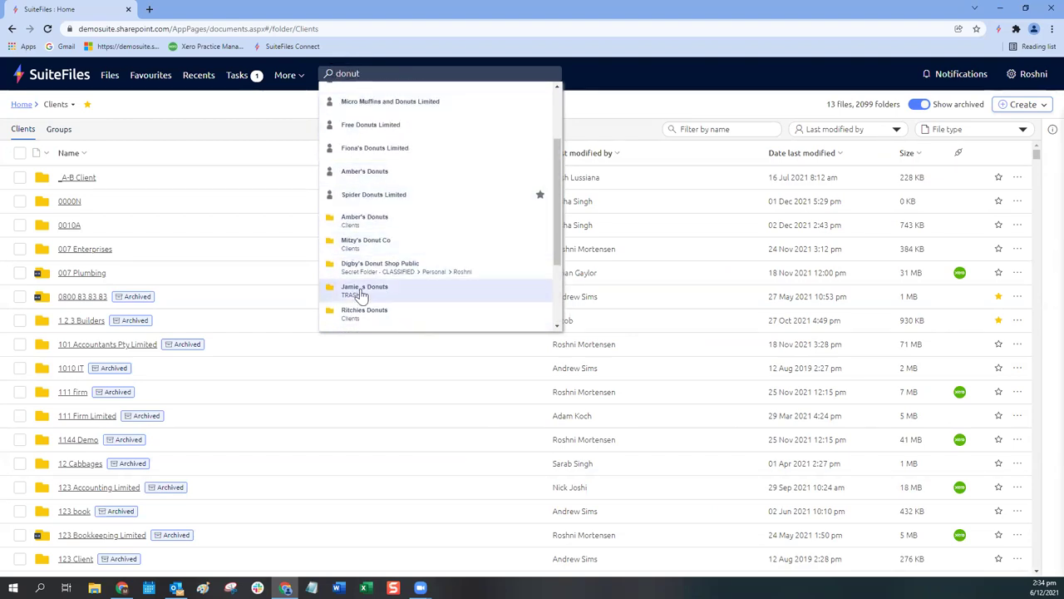
scroll(361, 290, down, 3)
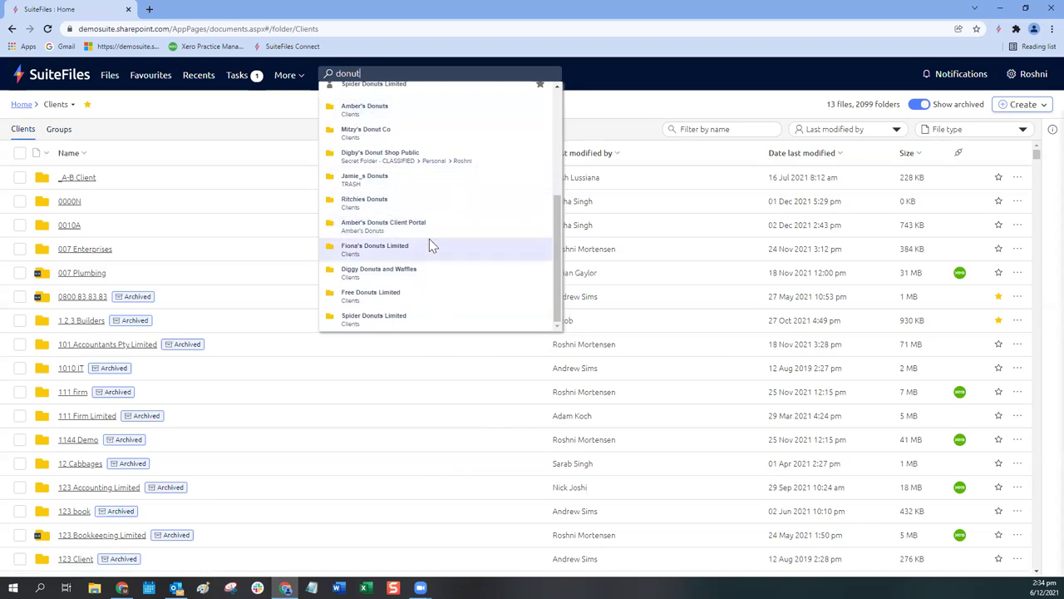
scroll(431, 243, up, 3)
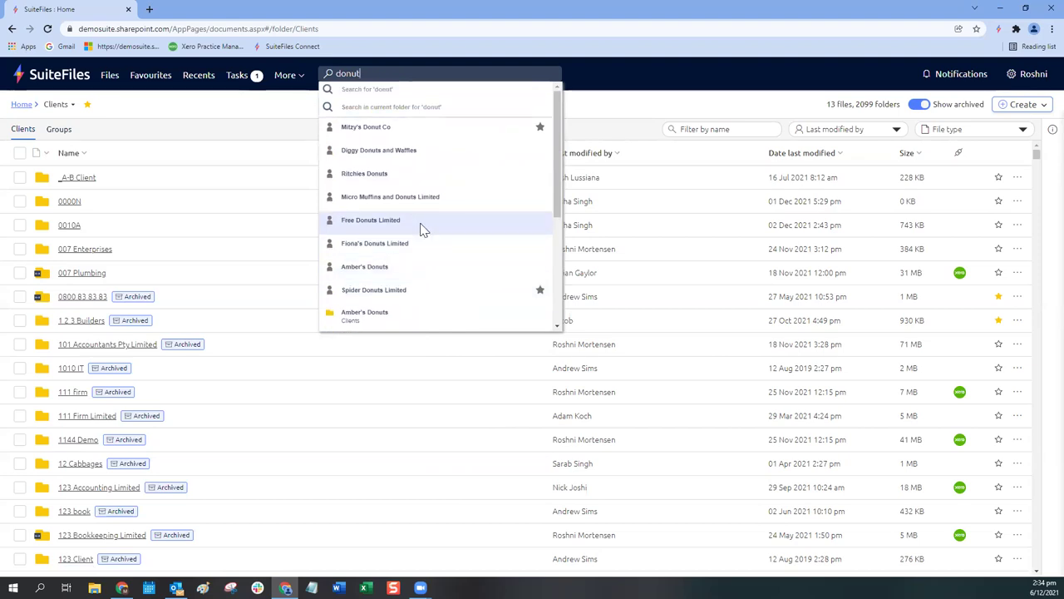
Step: Open Mitzy's Donut Co from the suggestions, then replace the search text with 'letter'
click(366, 128)
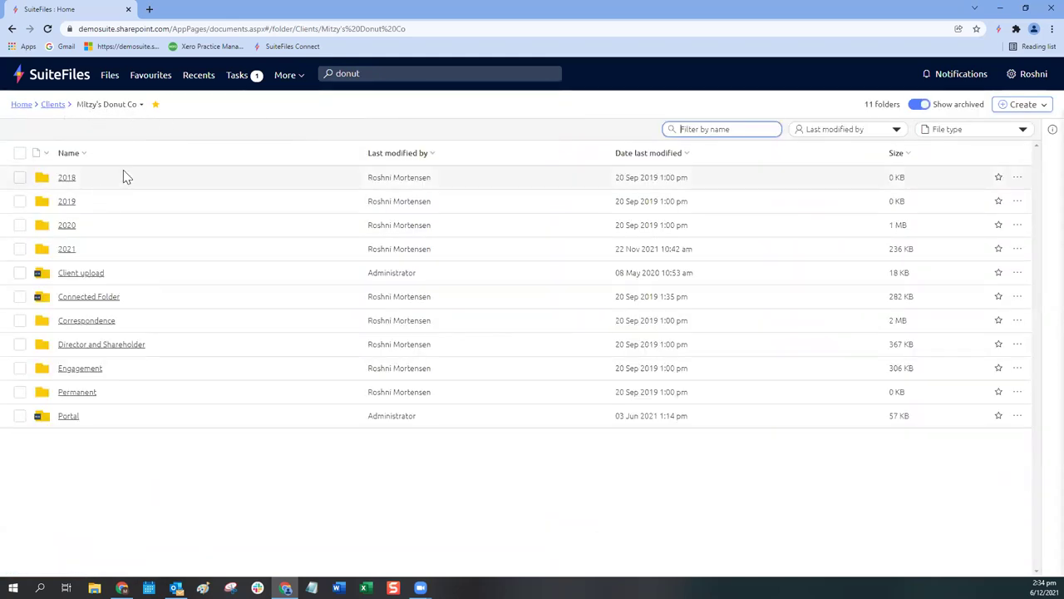
click(417, 71)
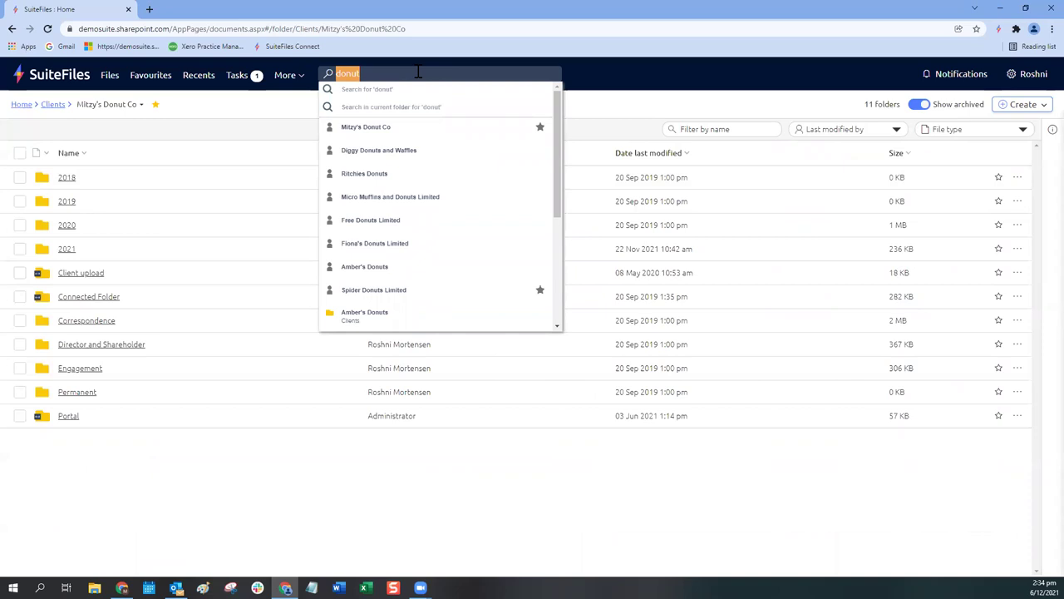
text(letter)
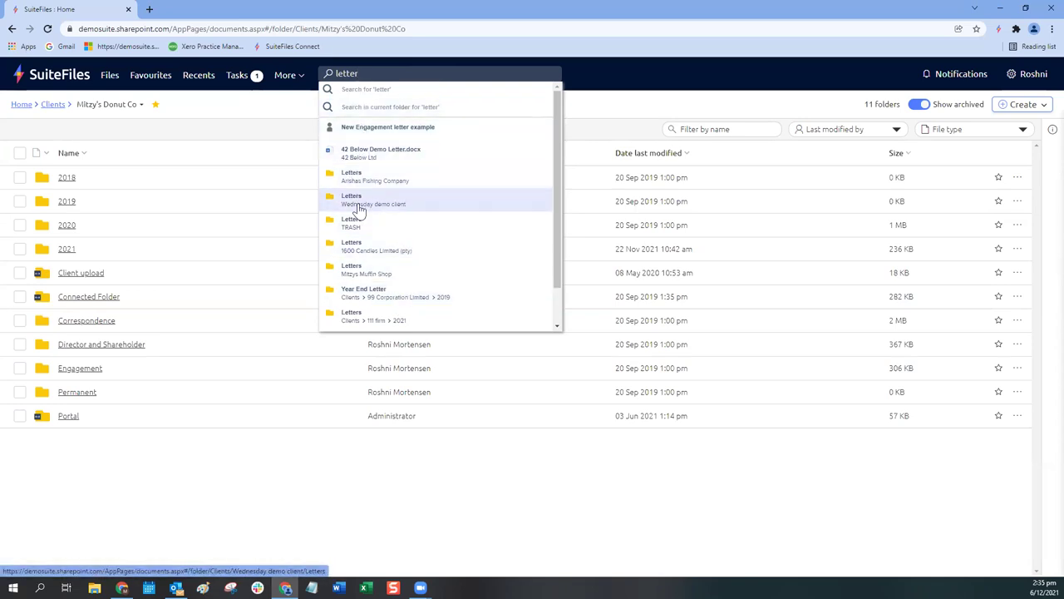
scroll(365, 299, down, 1)
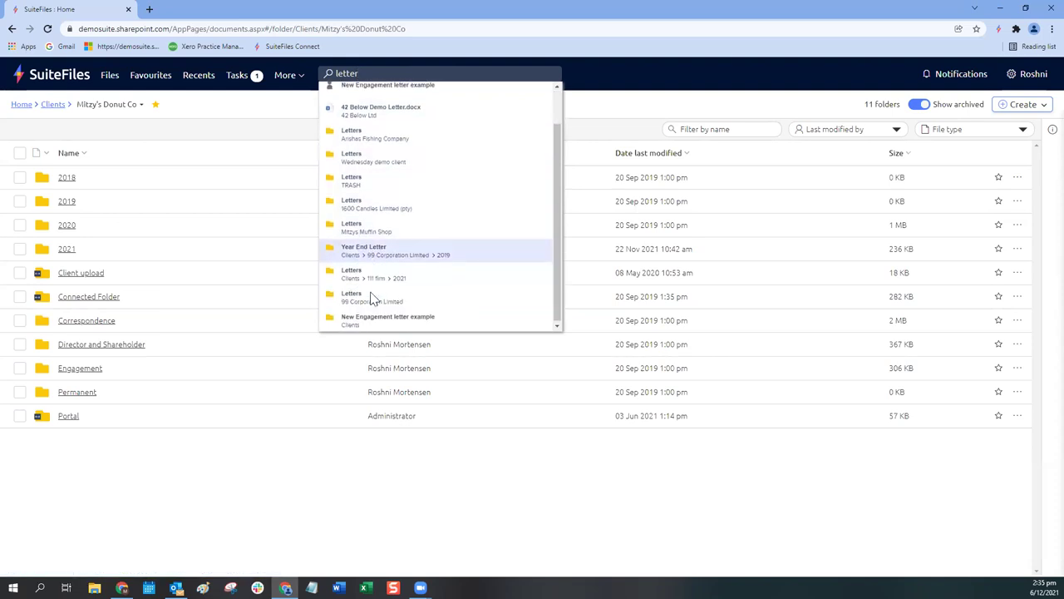
scroll(372, 299, up, 1)
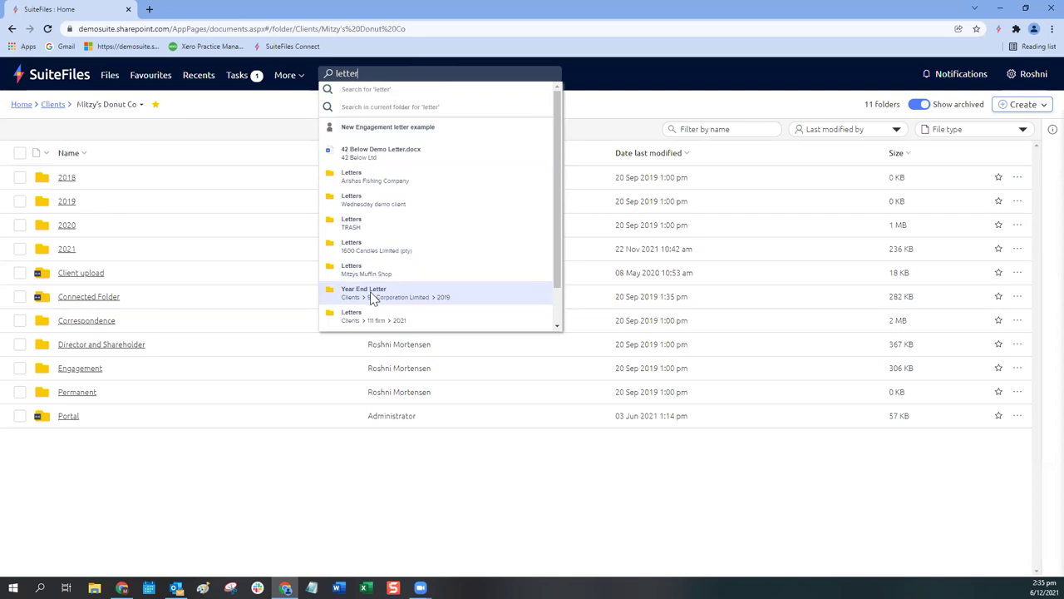
Step: Run the full "Search for 'letter'" and scroll through the advanced results
click(350, 93)
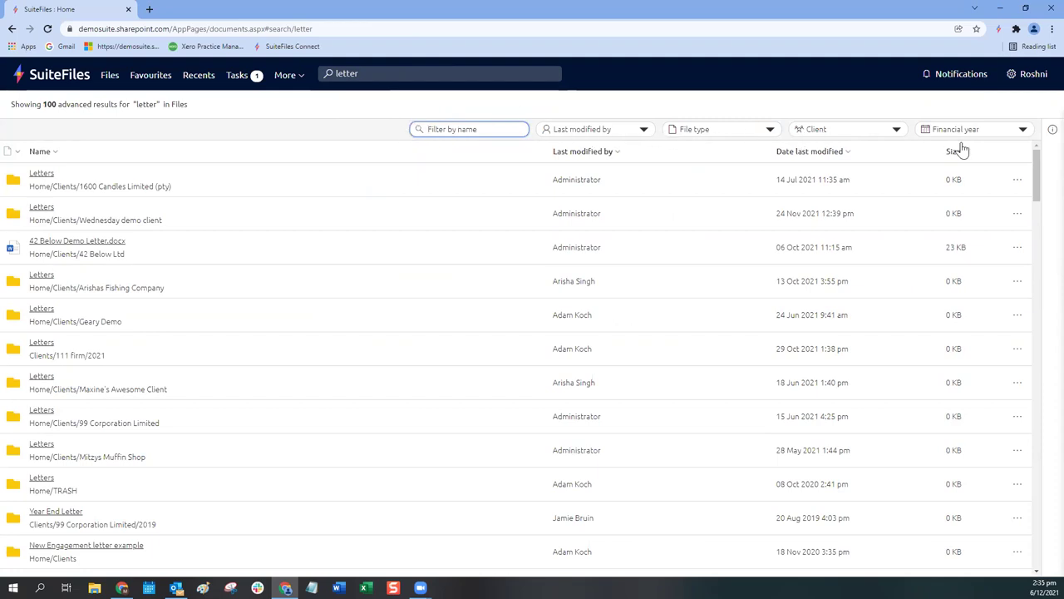
scroll(308, 294, down, 2)
scroll(308, 296, down, 3)
scroll(309, 296, up, 2)
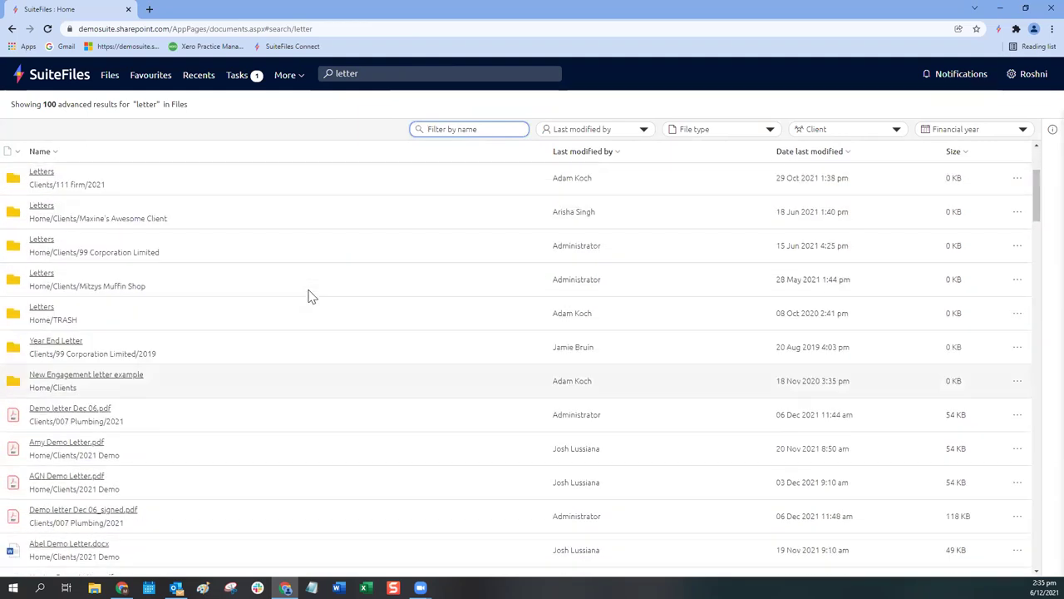
scroll(309, 296, up, 3)
Step: Filter the 'letter' results to one Last modified by user and sort by date modified, newest first
click(616, 133)
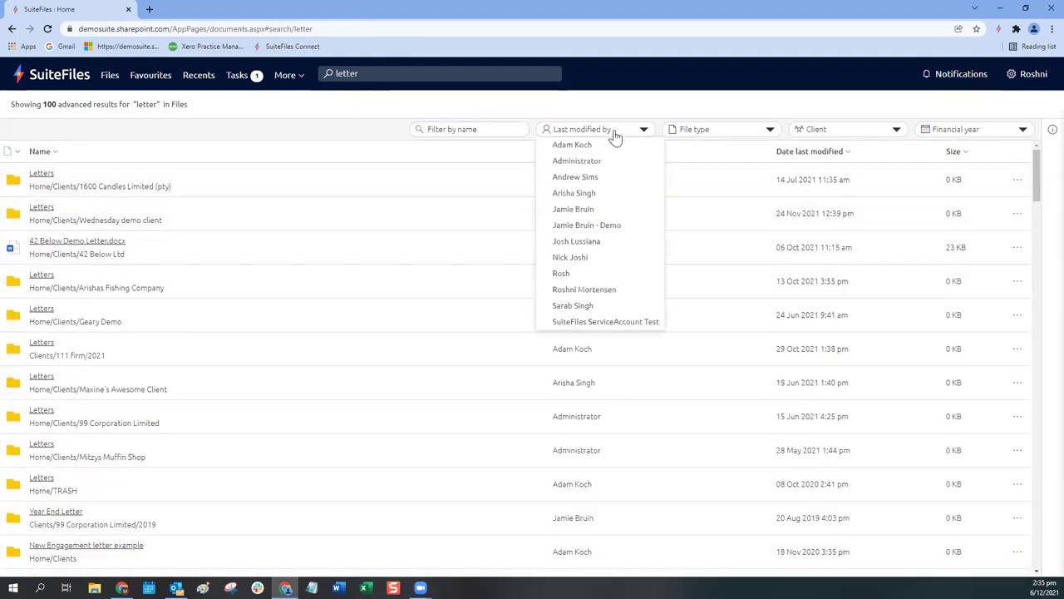
click(568, 290)
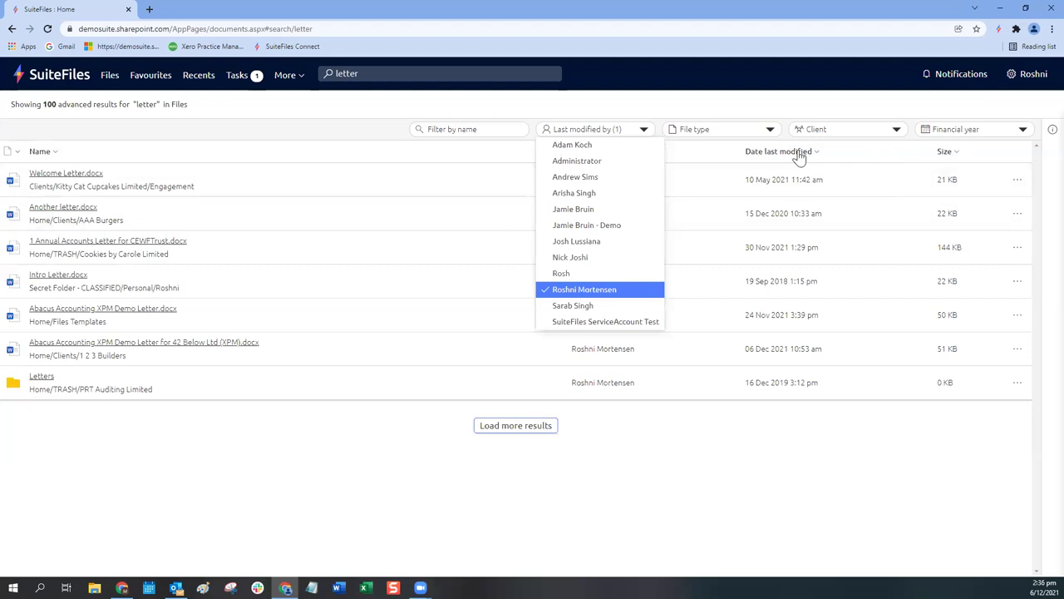
click(785, 472)
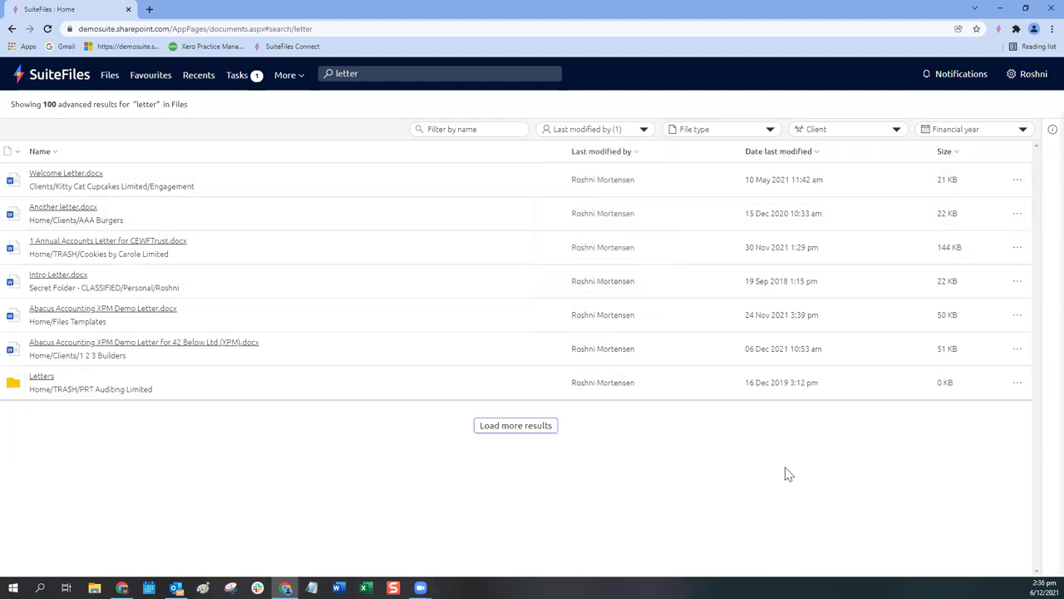
click(766, 157)
click(766, 156)
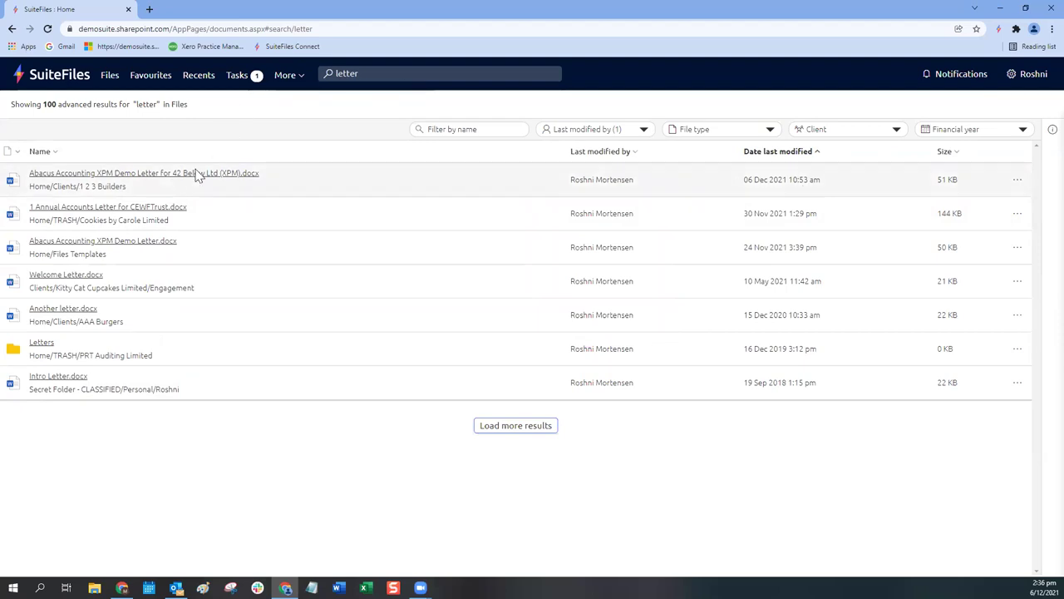
Step: Open Abacus Accounting XPM Demo Letter for 42 Below Ltd (XPM).docx from the top result
click(163, 177)
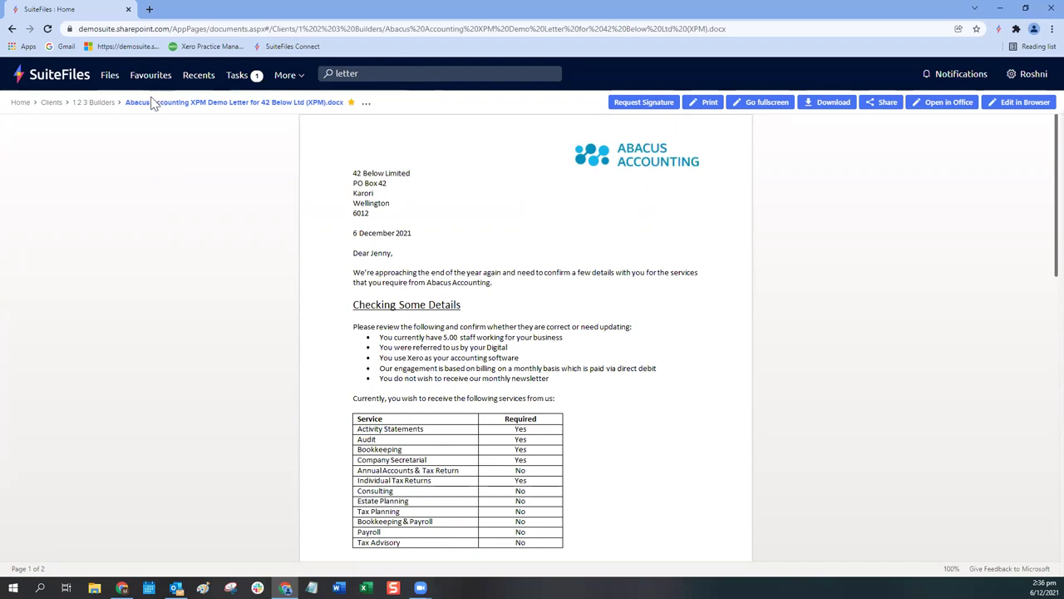
Step: Go back to the 1 2 3 Builders folder and start a new 'letter' search there
click(83, 107)
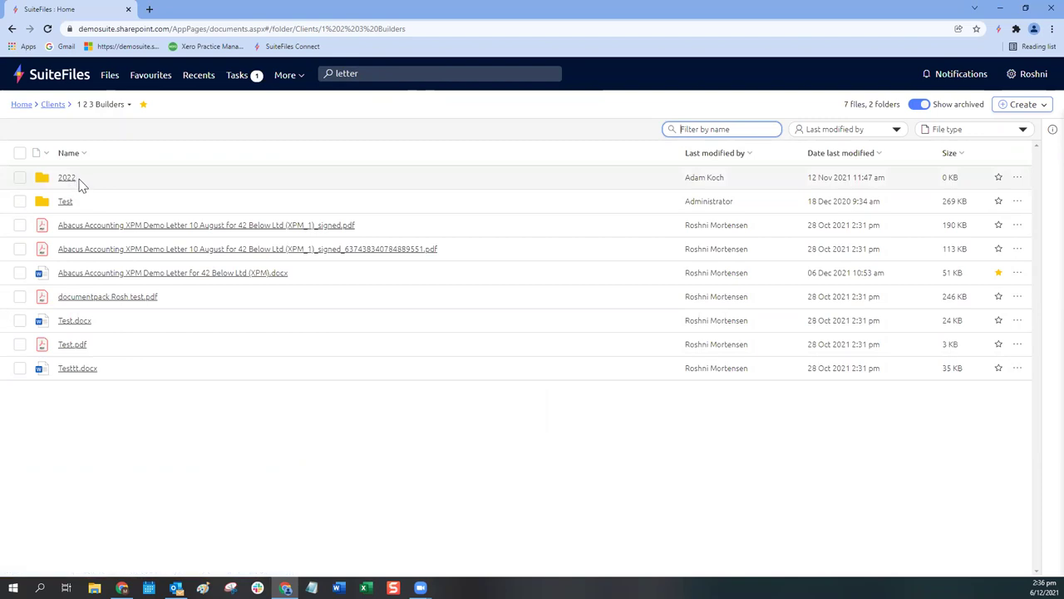
click(370, 73)
key(BackSpace)
key(BackSpace)
key(BackSpace)
key(BackSpace)
key(BackSpace)
key(BackSpace)
text(letter)
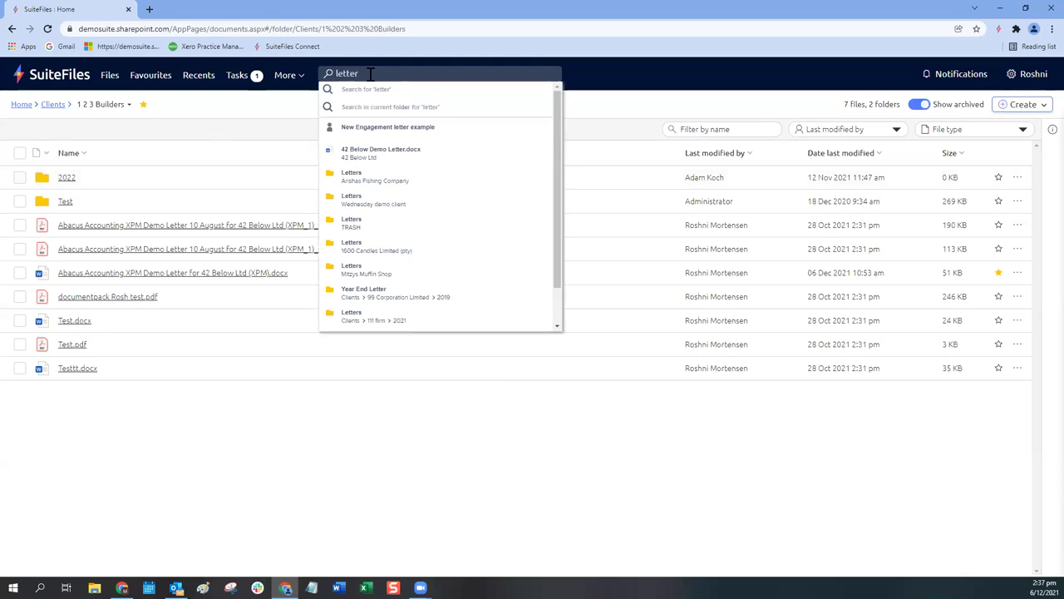
Step: Restrict the 'letter' search to the current 1 2 3 Builders folder, showing six matches
click(353, 113)
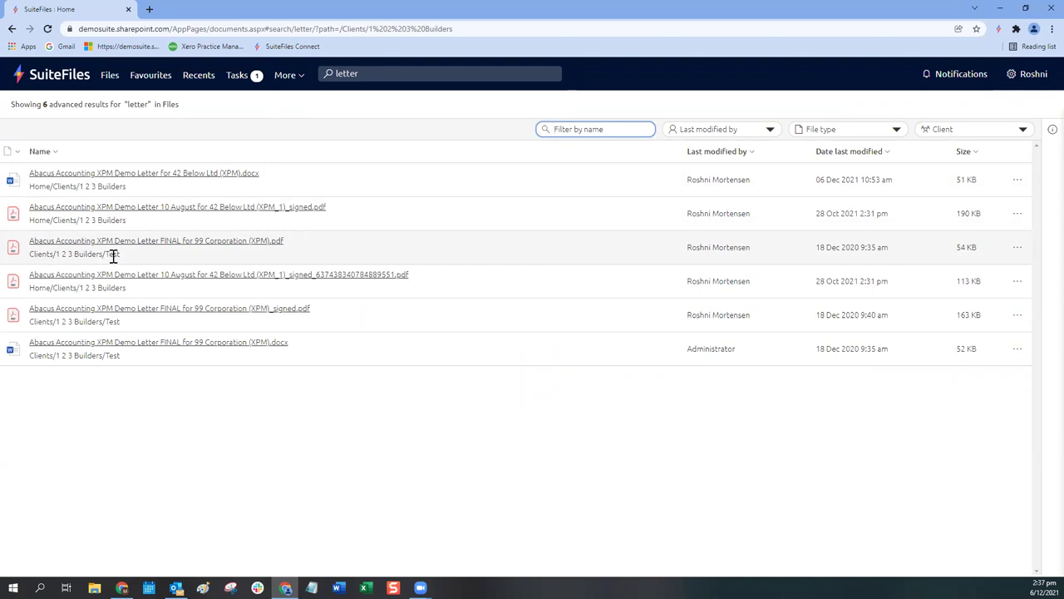
click(370, 74)
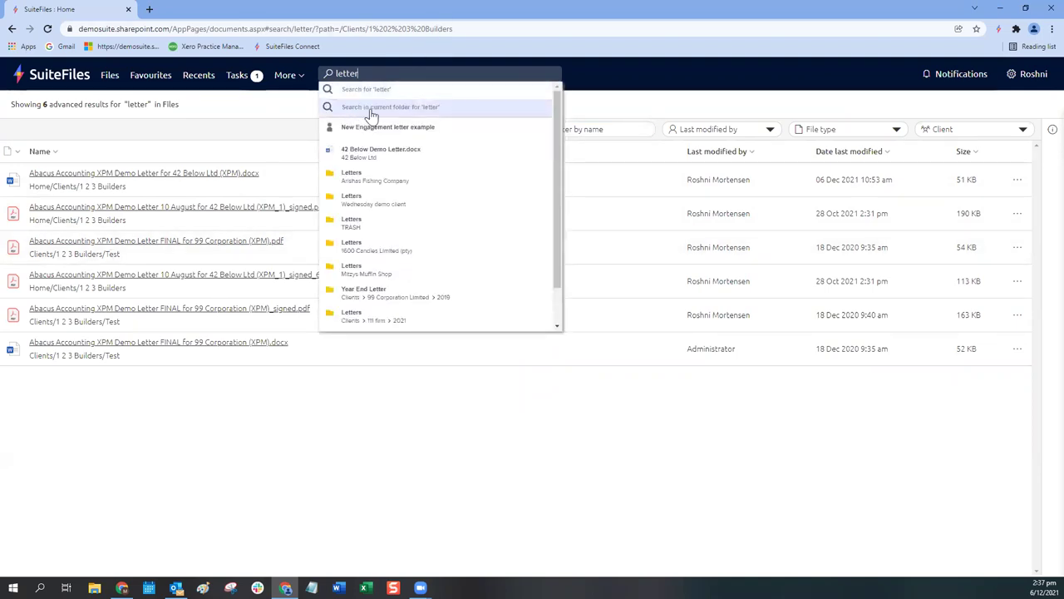
click(617, 76)
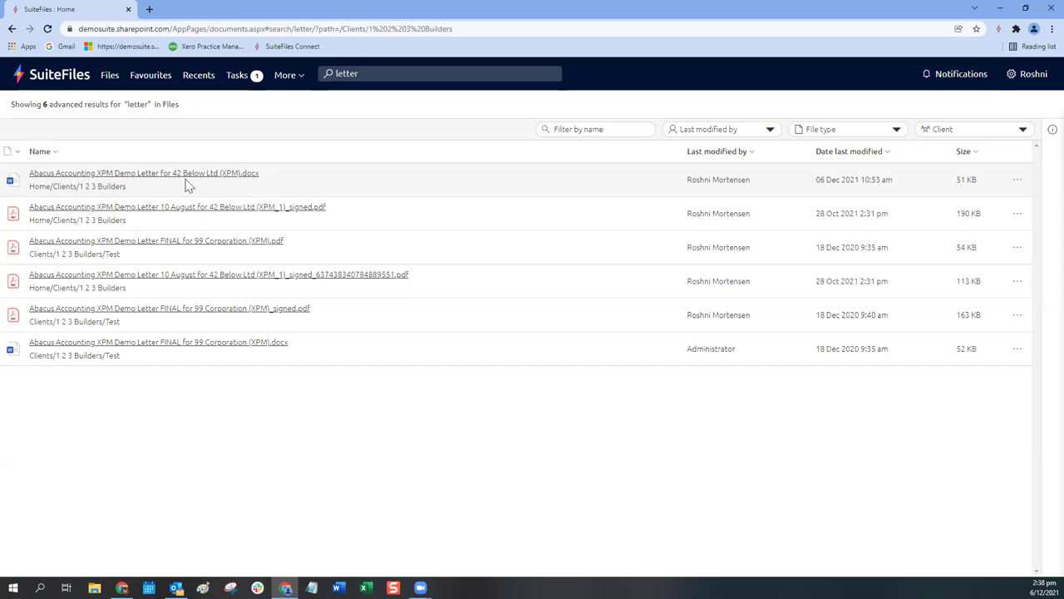
Step: Try opening the 42 Below letter in desktop Word, cancel, and return to SuiteFiles Home
click(185, 176)
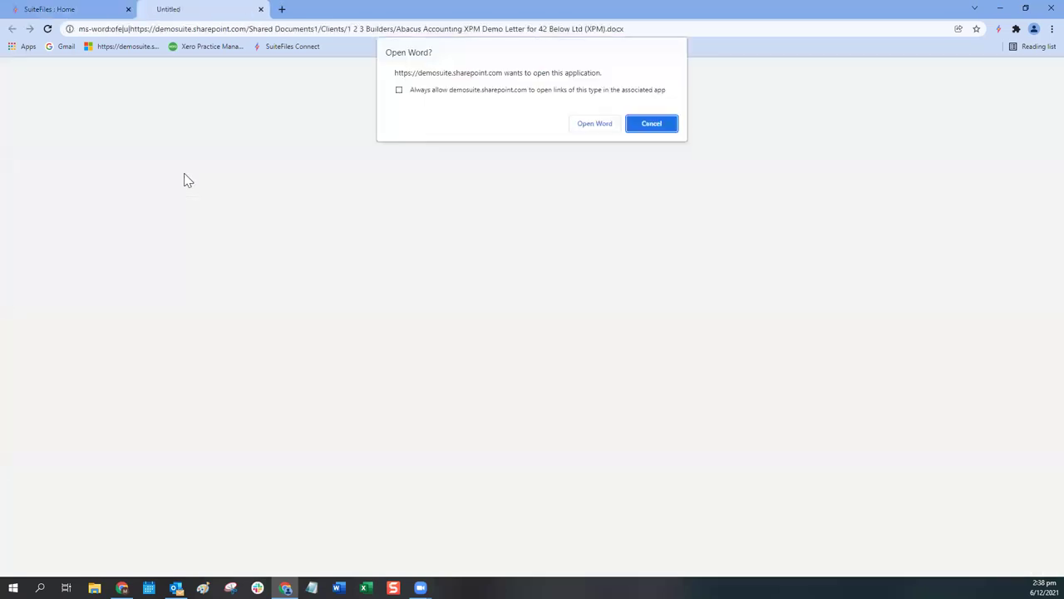
click(663, 128)
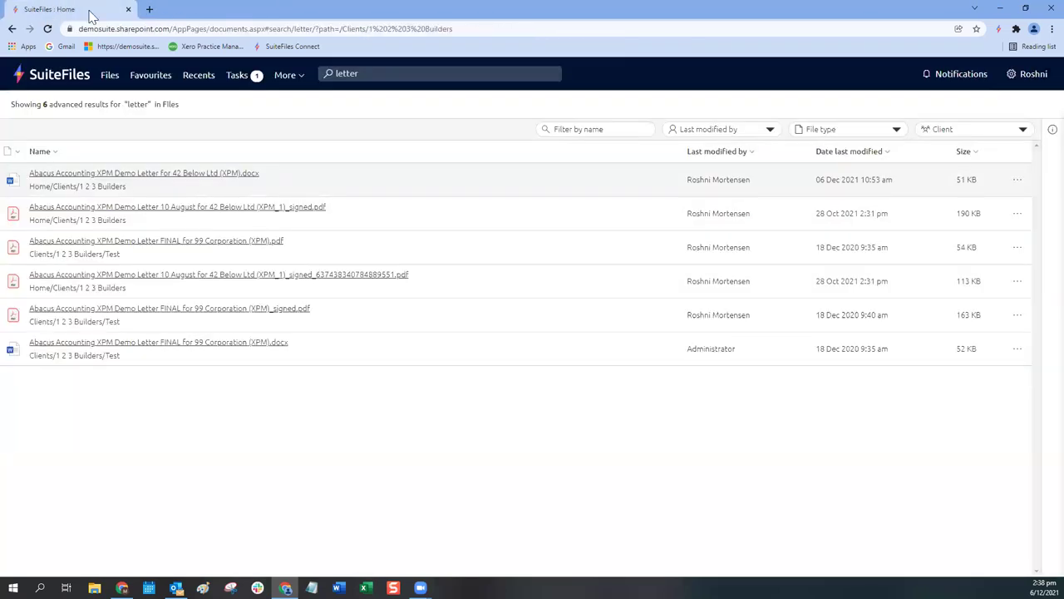
click(38, 81)
click(1019, 77)
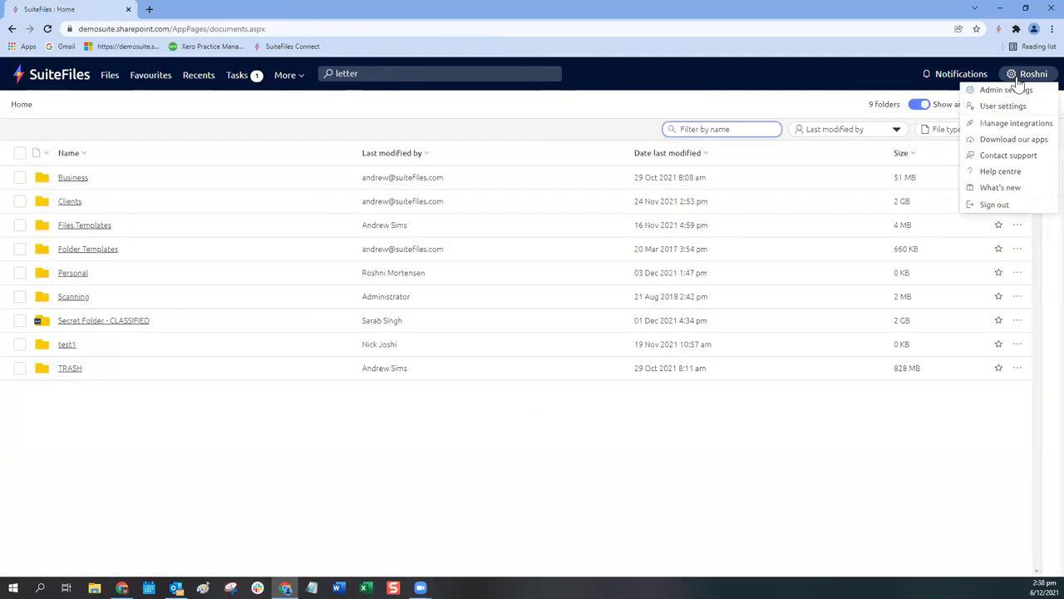
click(1010, 107)
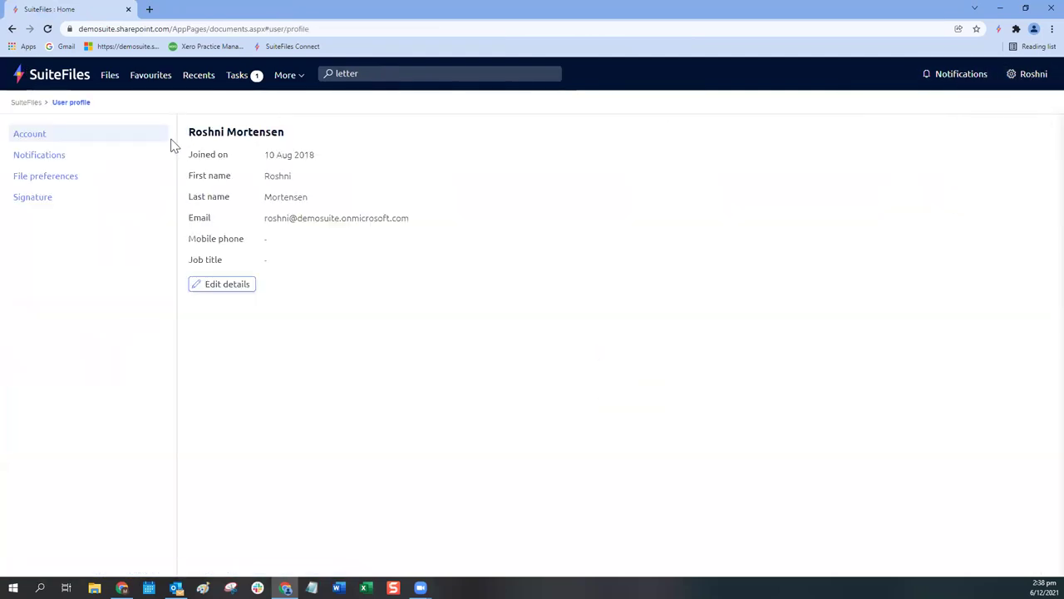
click(46, 178)
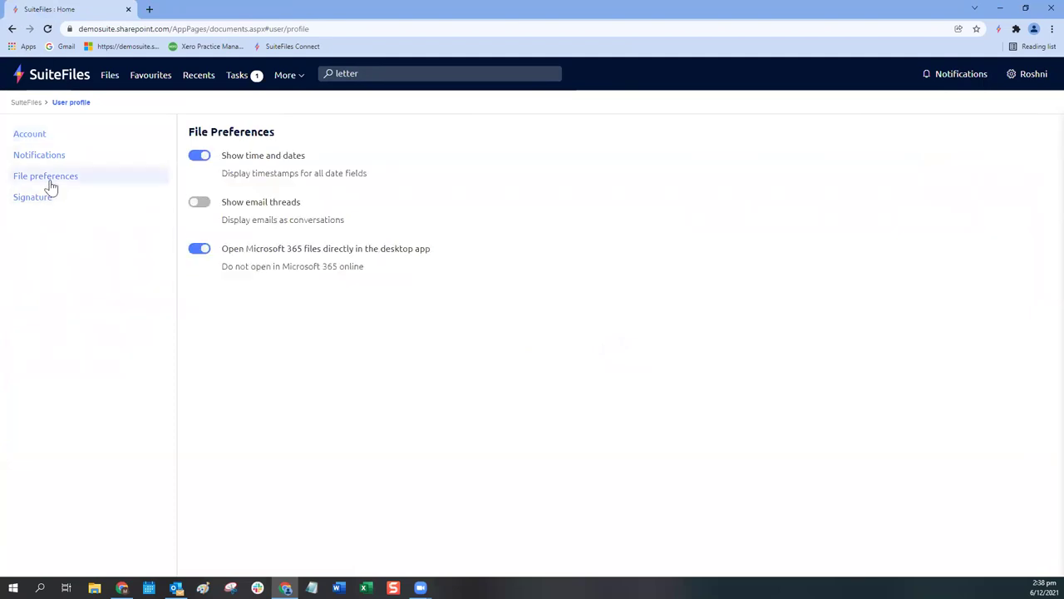
click(111, 77)
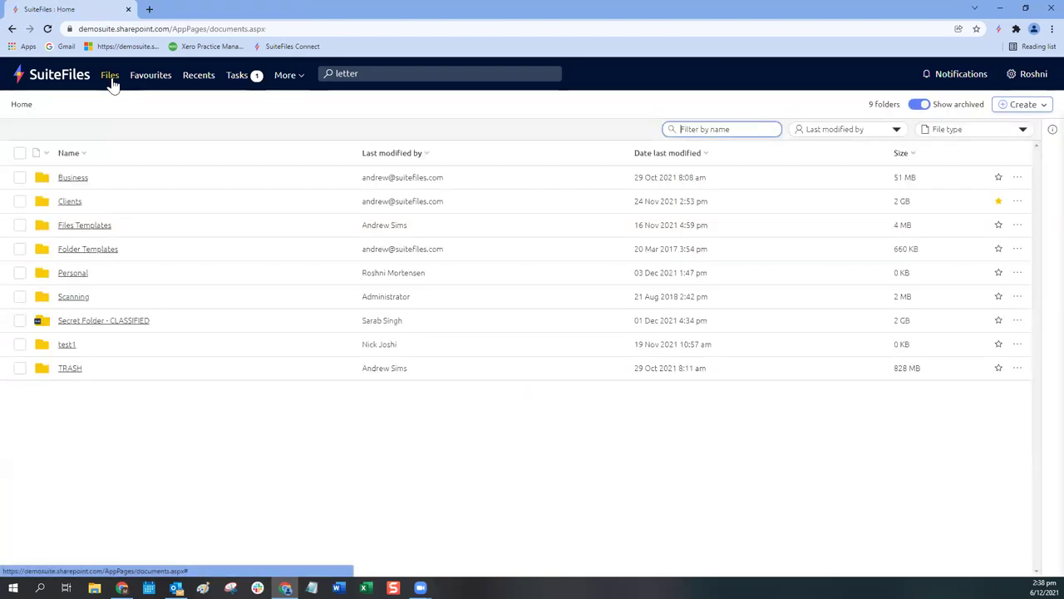
Step: In the Clients folder, select 16 Candles Ltd and unarchive it from the more-actions menu
click(70, 203)
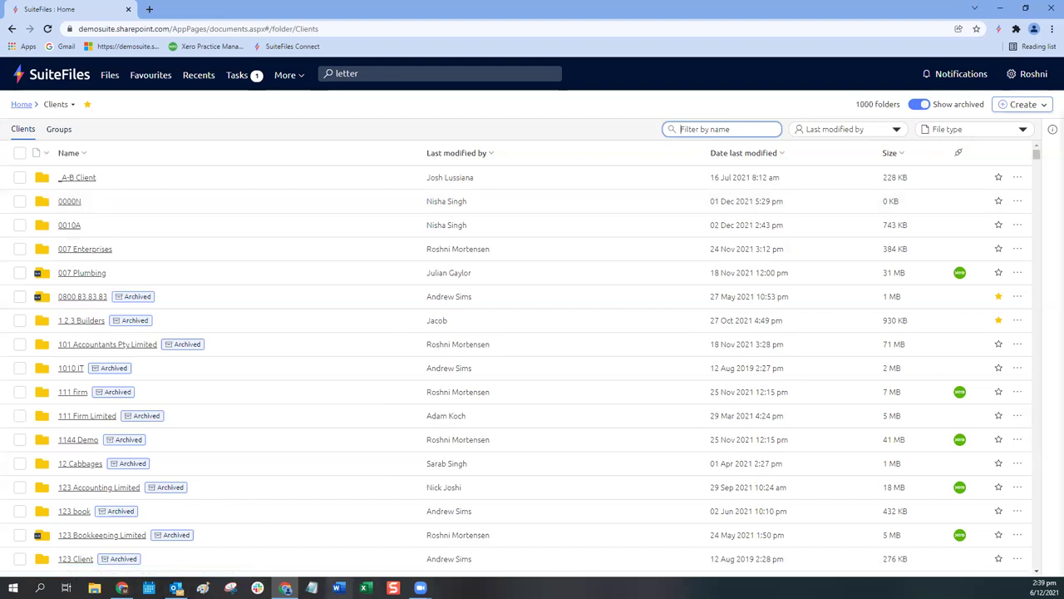
scroll(225, 369, down, 2)
scroll(224, 368, down, 1)
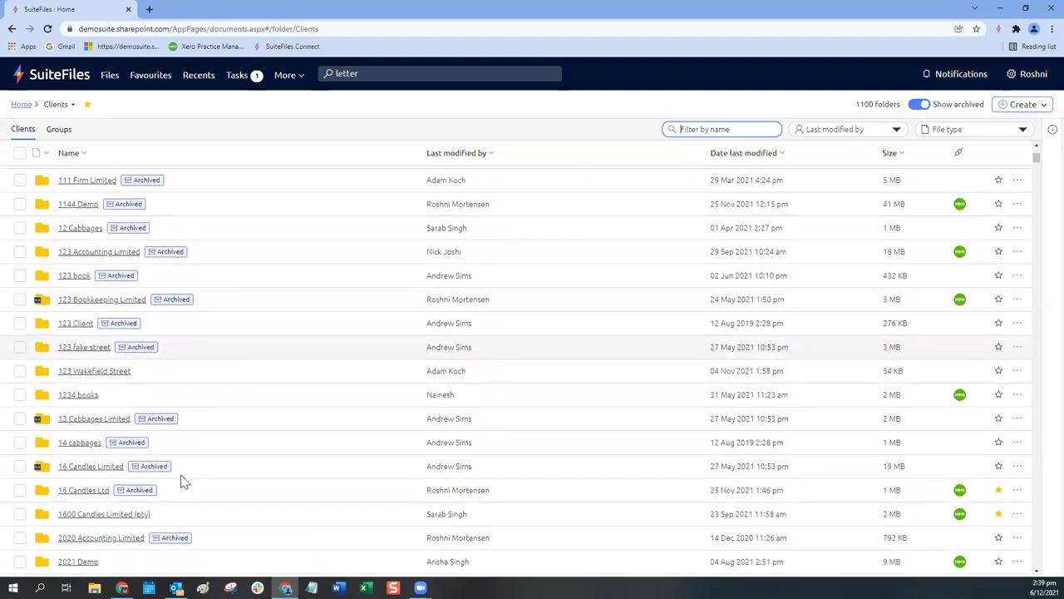
scroll(33, 465, down, 1)
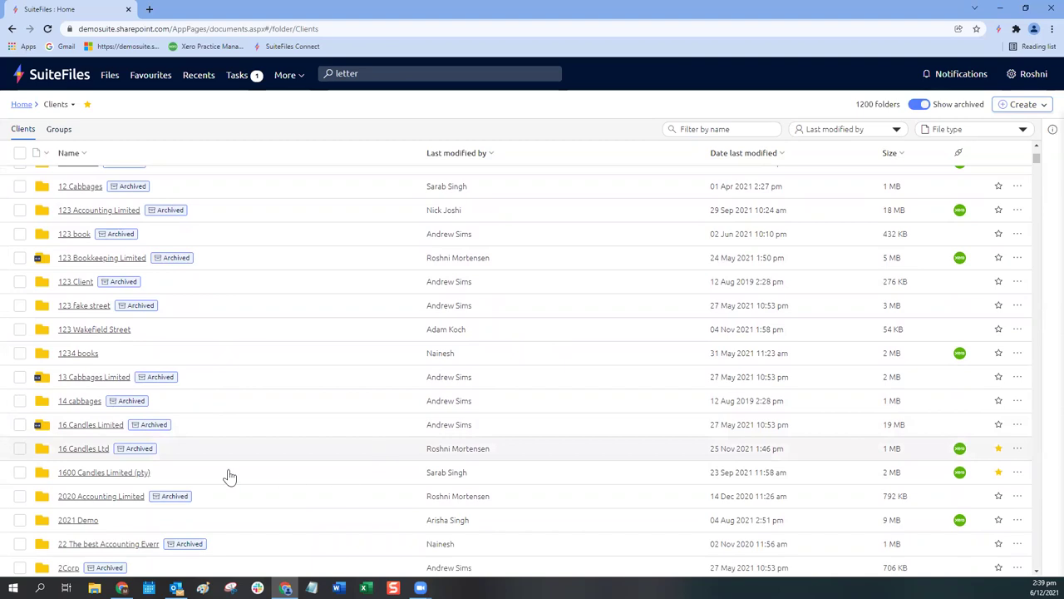
click(19, 449)
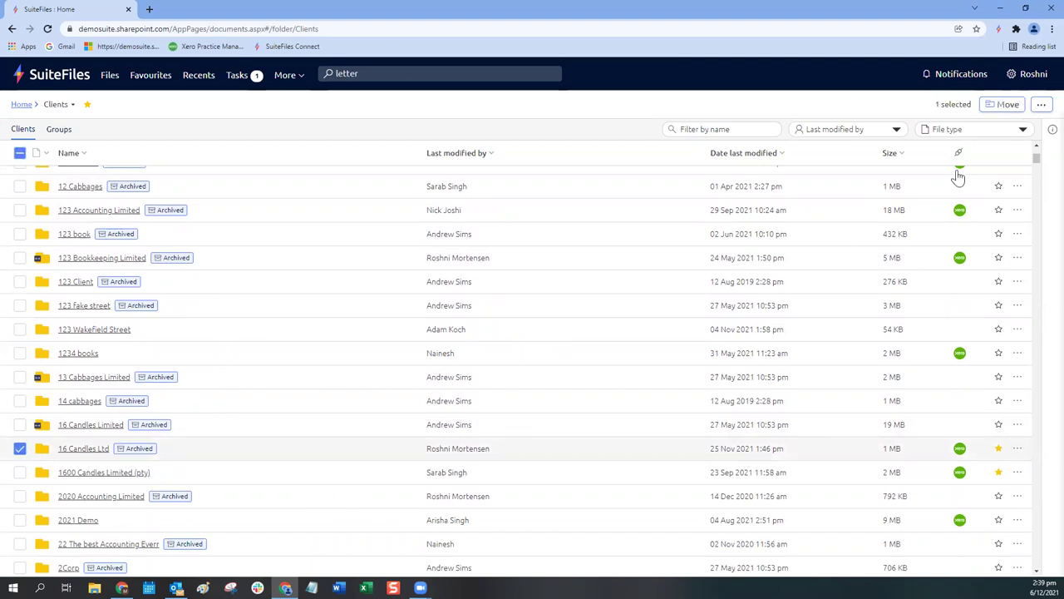
click(1041, 105)
click(972, 121)
Step: In 16 Candles Ltd, unarchive the Abacus Accounting XPM Demo Letter .docx
click(80, 455)
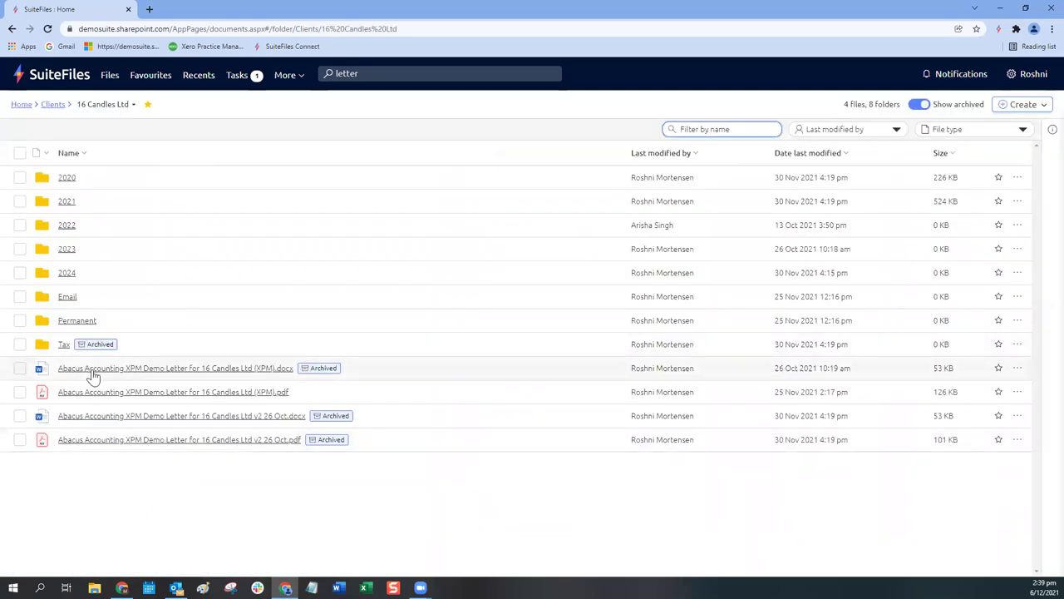
click(1017, 368)
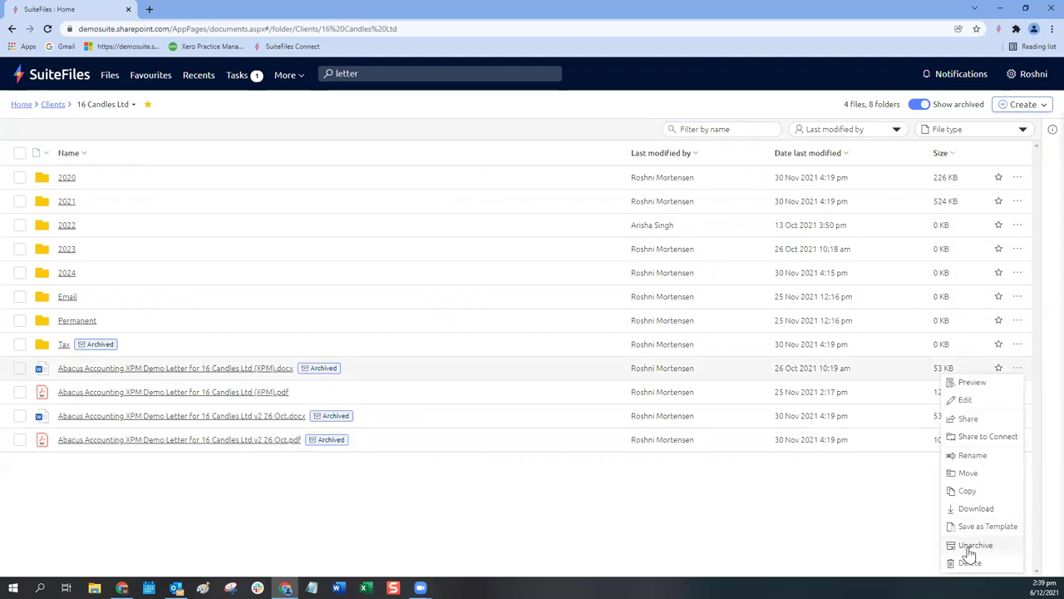
click(970, 547)
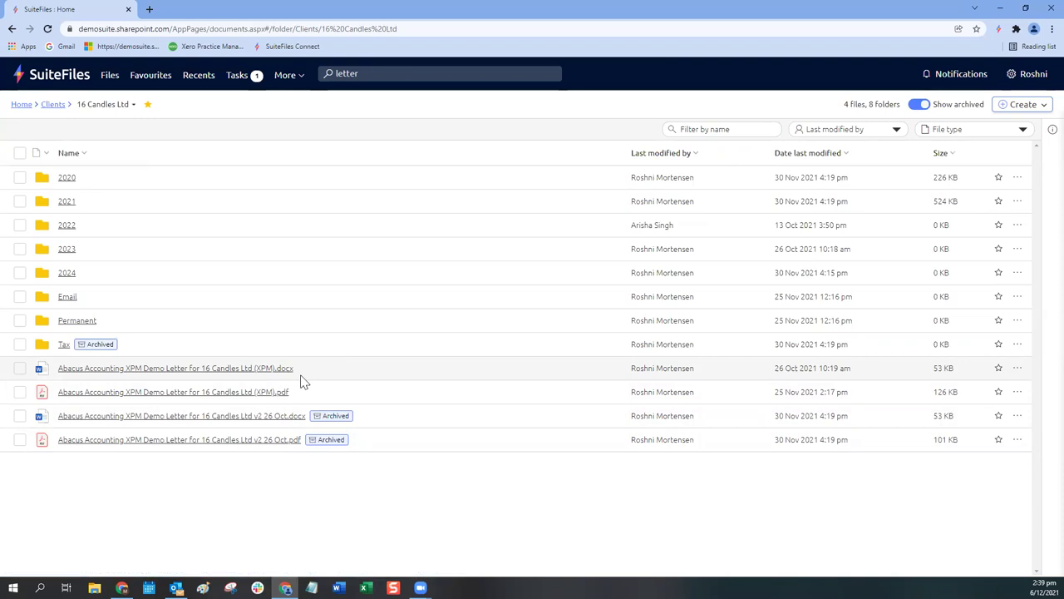
Step: Preview 'Abacus Accounting XPM Demo Letter for 16 Candles Ltd (XPM).docx'
click(166, 371)
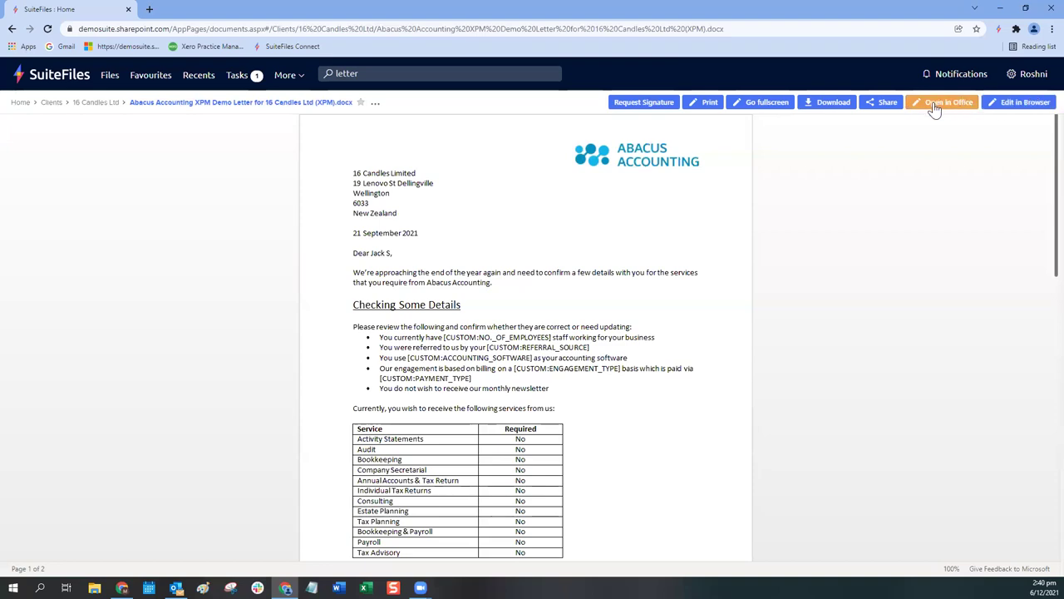
Step: Edit in browser: fix the street address, set the date to 6 December 2021, update the greeting name
click(1022, 108)
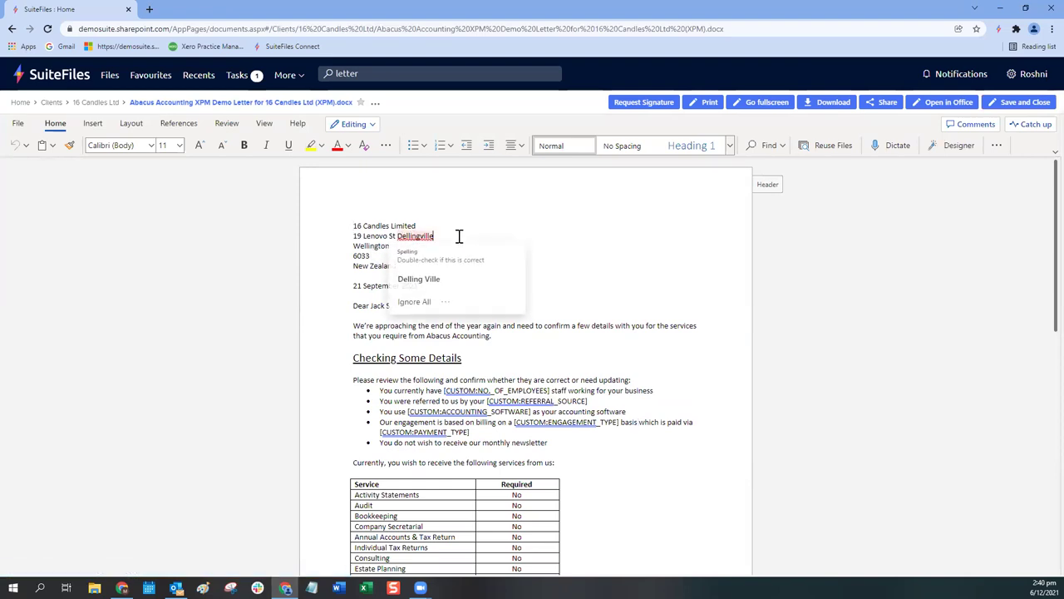
double_click(423, 236)
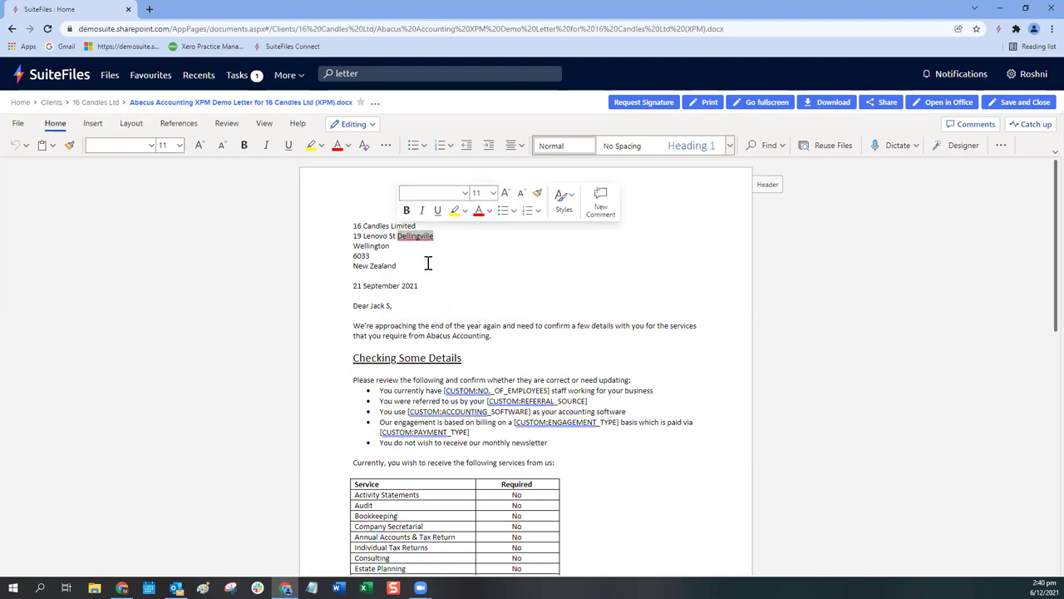
key(Delete)
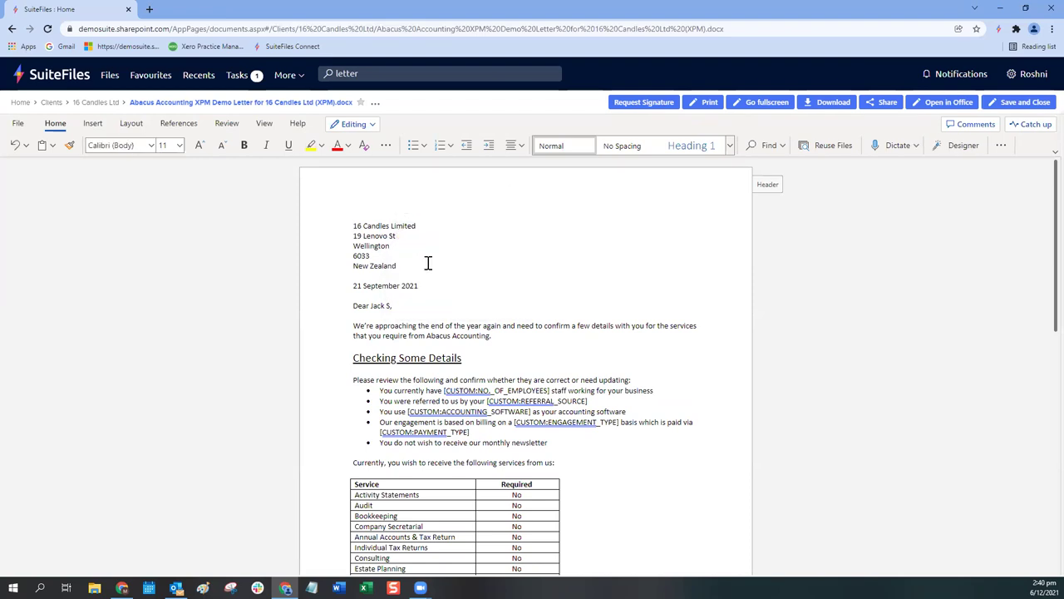
double_click(375, 236)
text(Dell)
click(358, 295)
click(337, 290)
text(6 December 2021)
drag(371, 306, 389, 307)
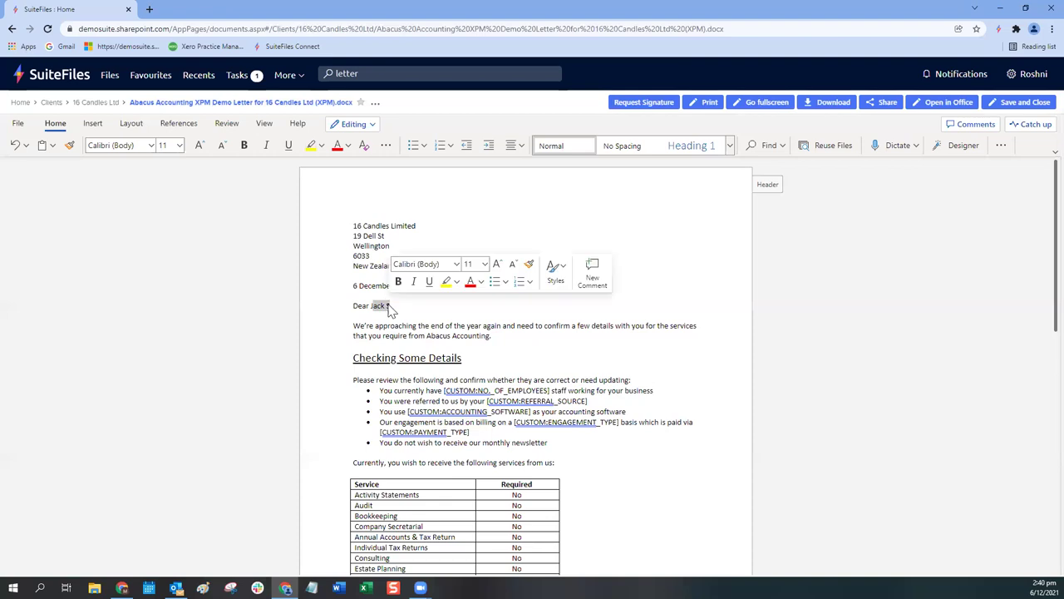
text(Mitzy,)
click(579, 391)
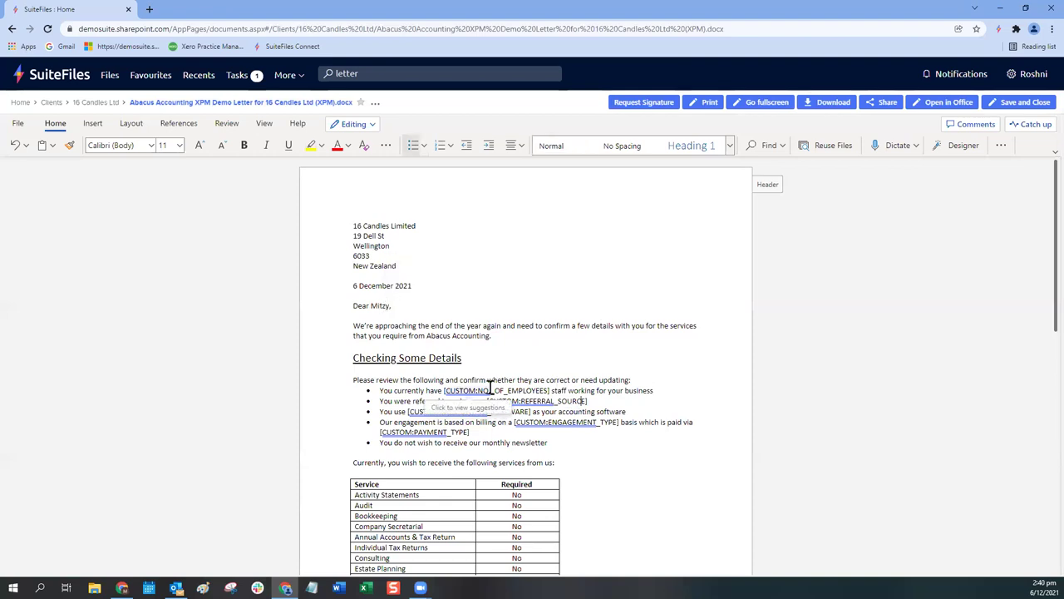
Step: Correct 'notregistered' to 'not registered', then save and close the letter
scroll(490, 387, down, 1)
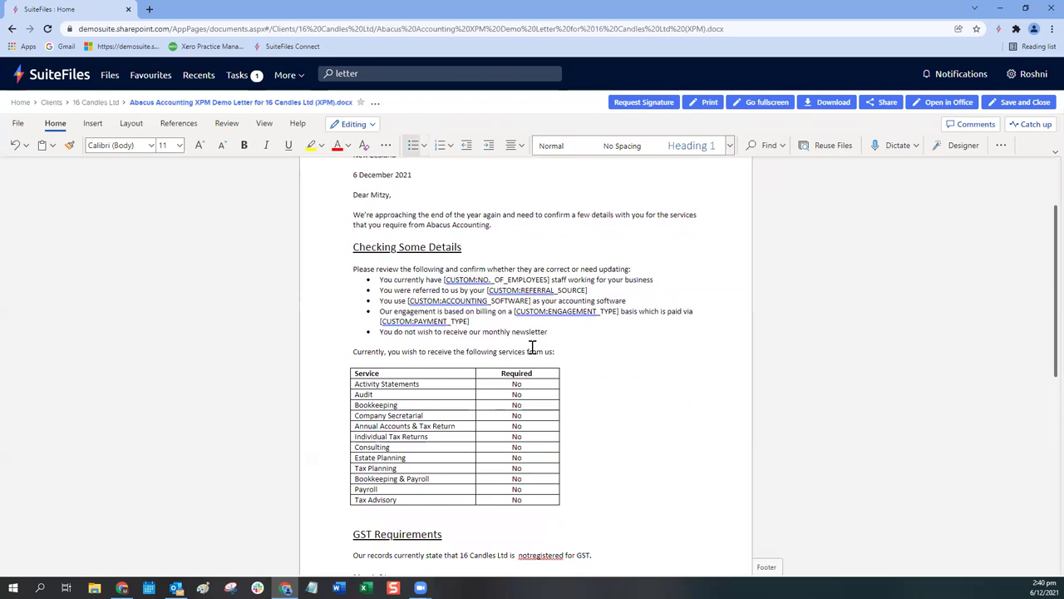
drag(444, 279, 550, 280)
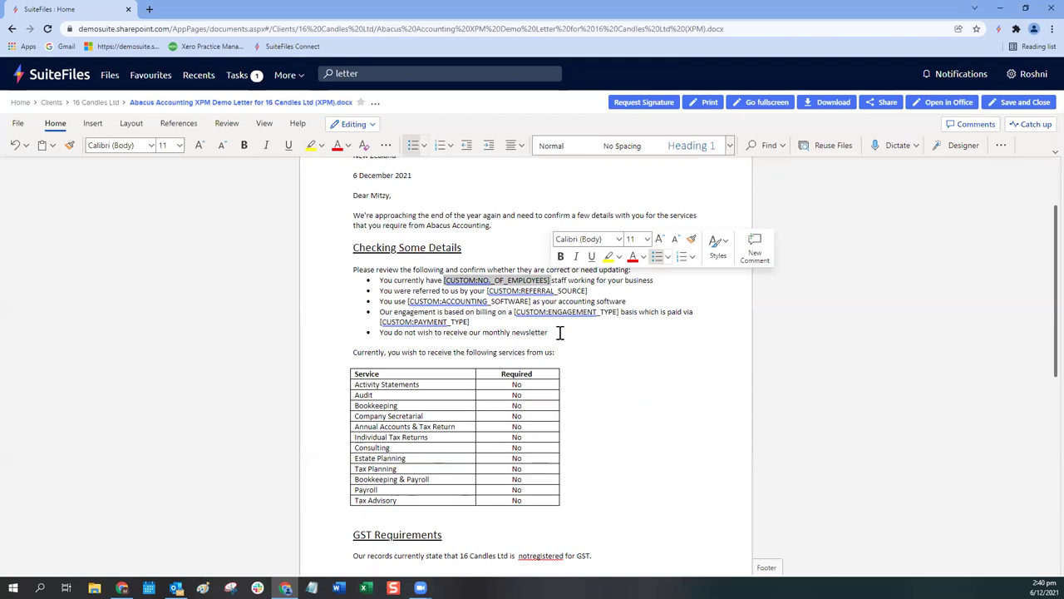
click(533, 555)
click(457, 515)
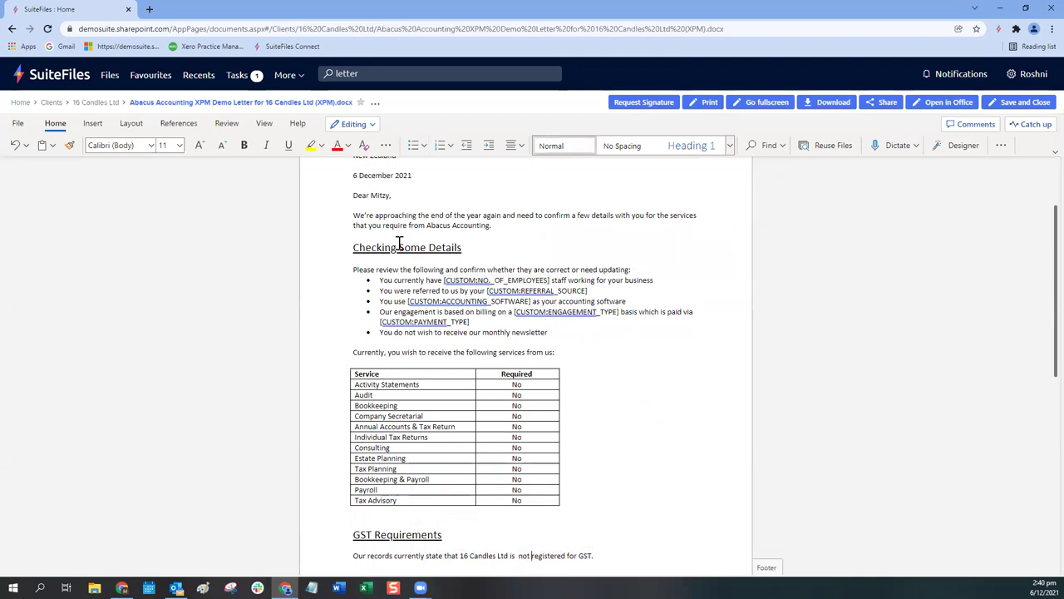
click(519, 556)
key(BackSpace)
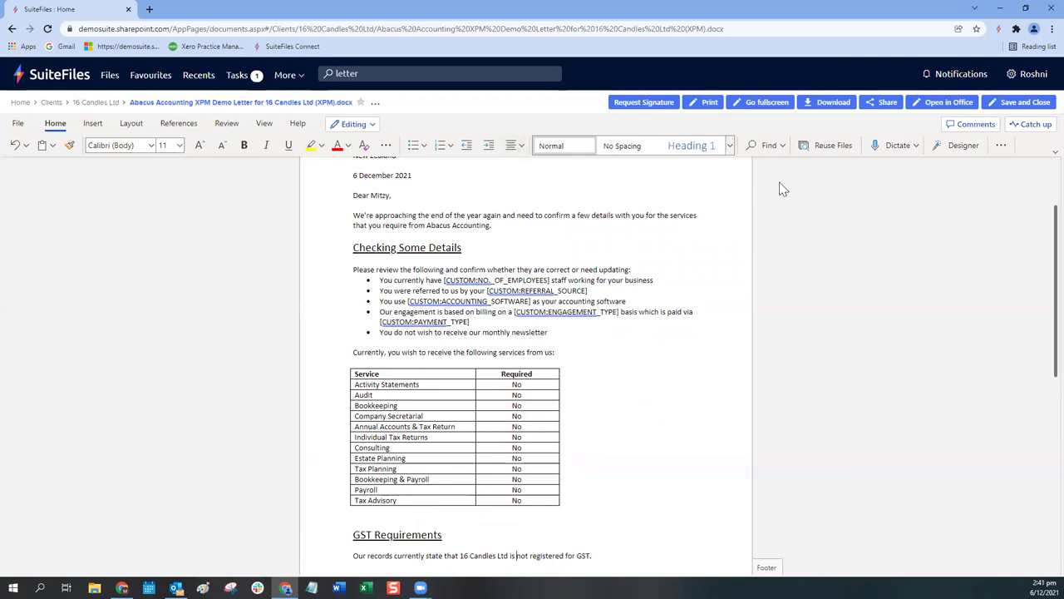
scroll(670, 268, up, 3)
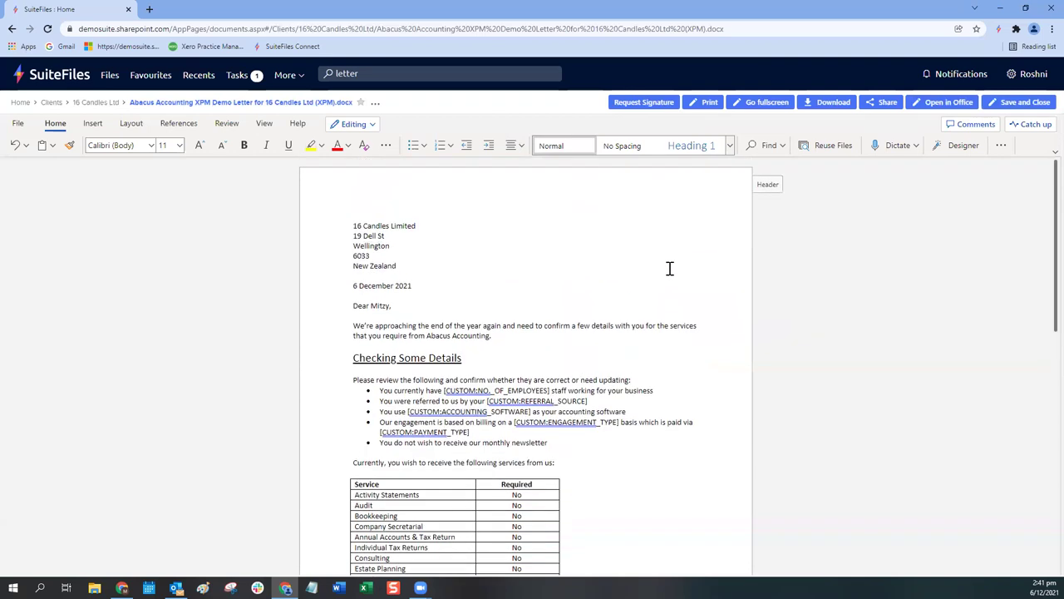
click(1021, 102)
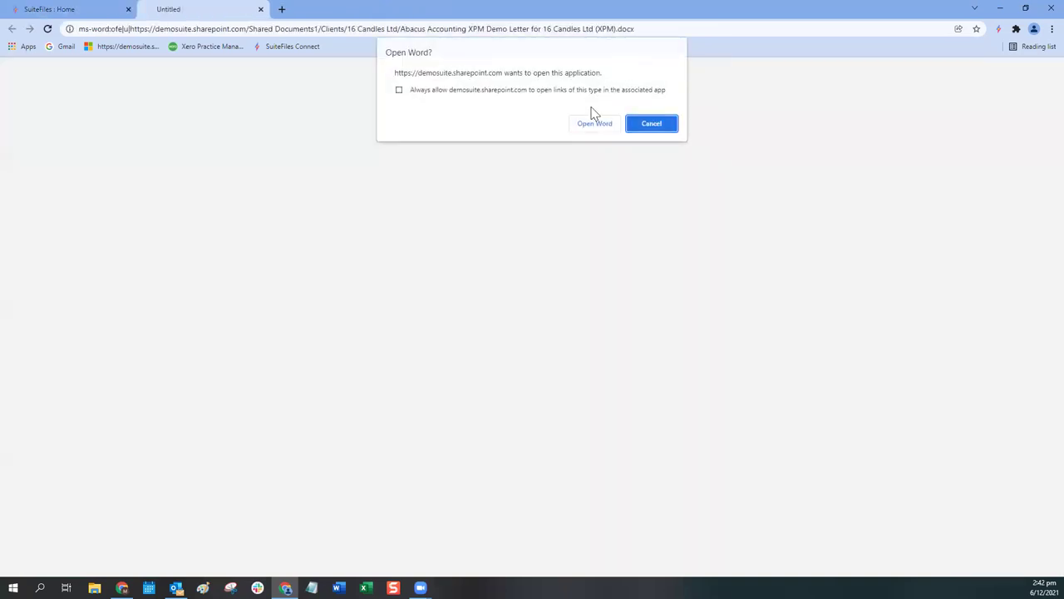
Step: Open the edited letter in desktop Word, continuing through the Microsoft sign-in
click(592, 122)
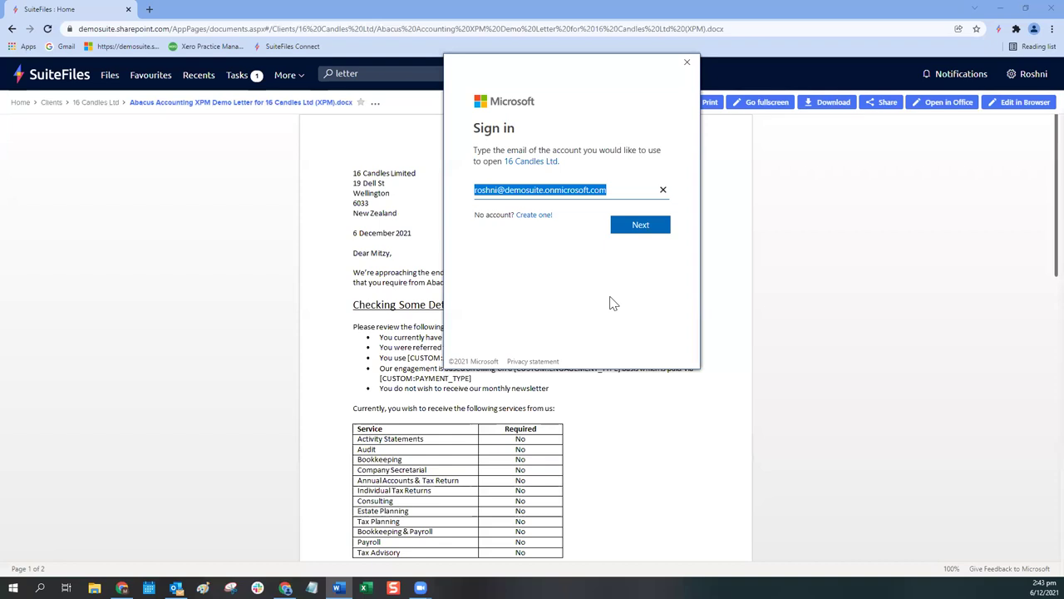
click(640, 227)
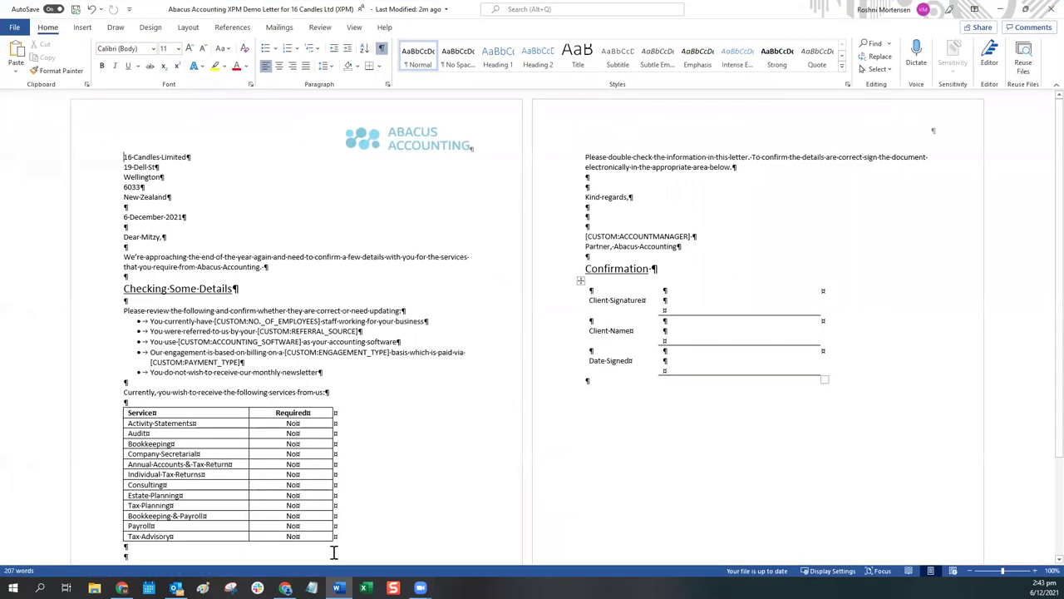
mouse_move(338, 584)
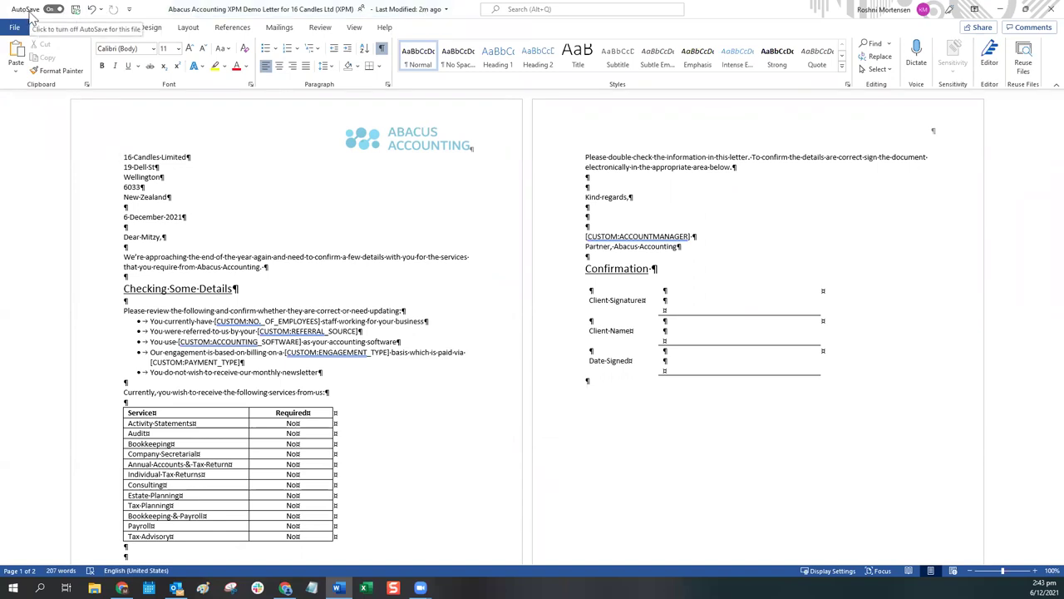
Step: Replace the employee-count placeholder with 10 and the referral source with a best friend
click(215, 321)
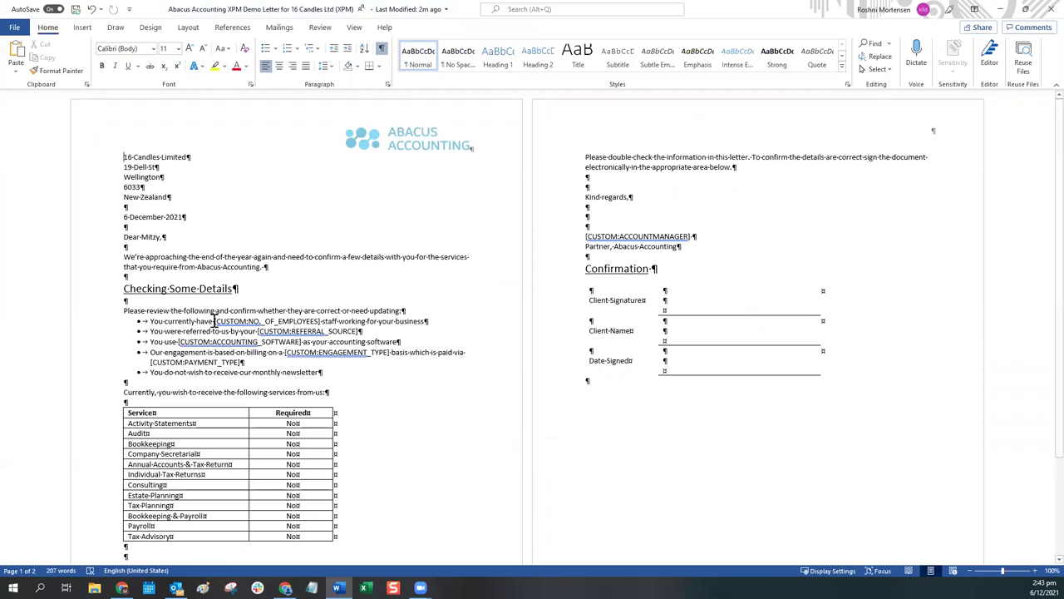
drag(215, 321, 322, 324)
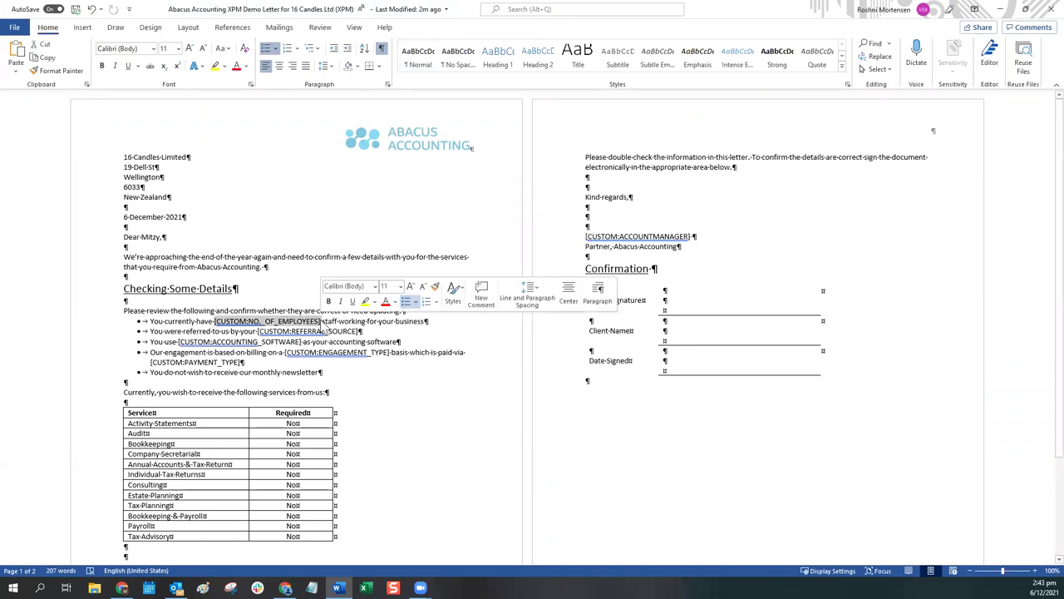
text(10)
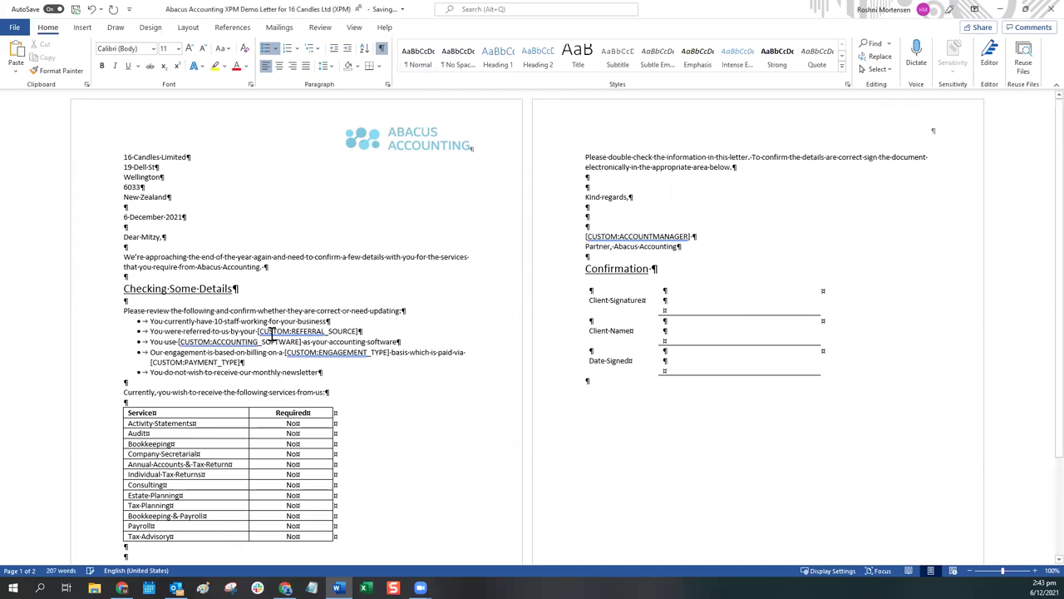
drag(259, 331, 361, 332)
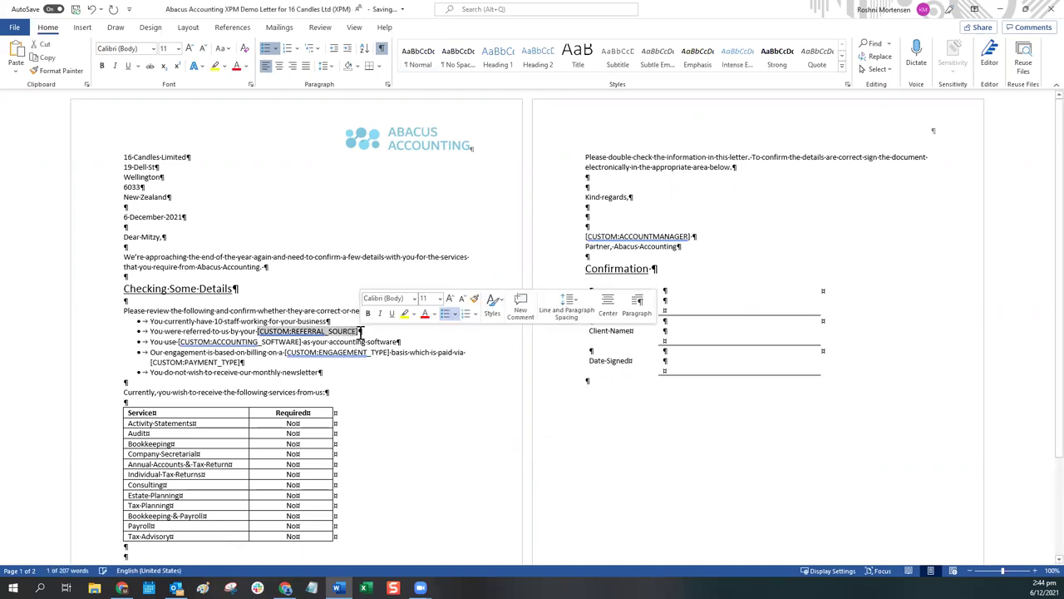
text(best fried)
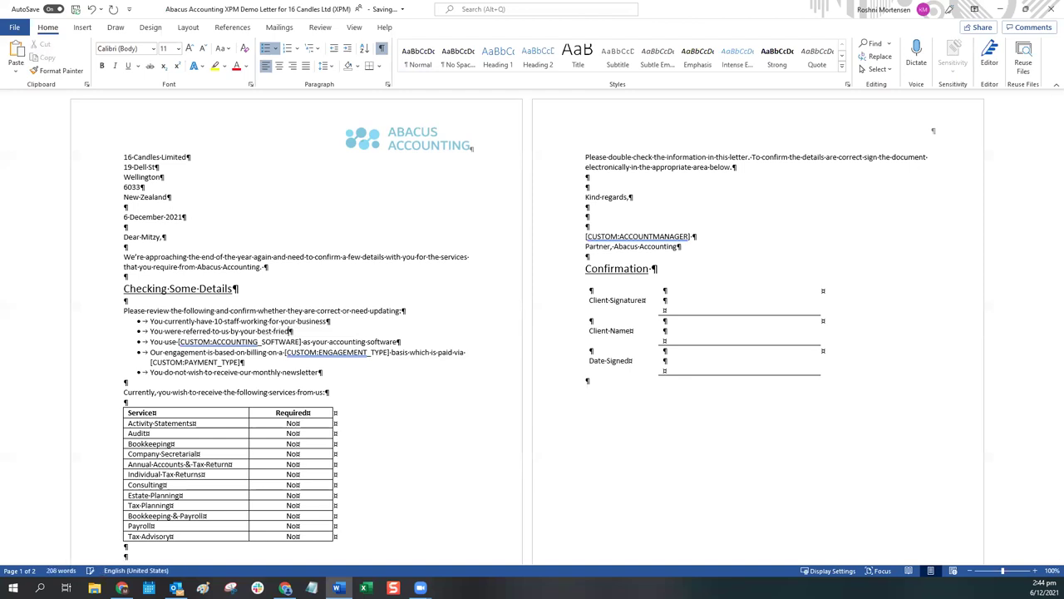
key(BackSpace)
text(nd Box)
key(BackSpace)
text(b)
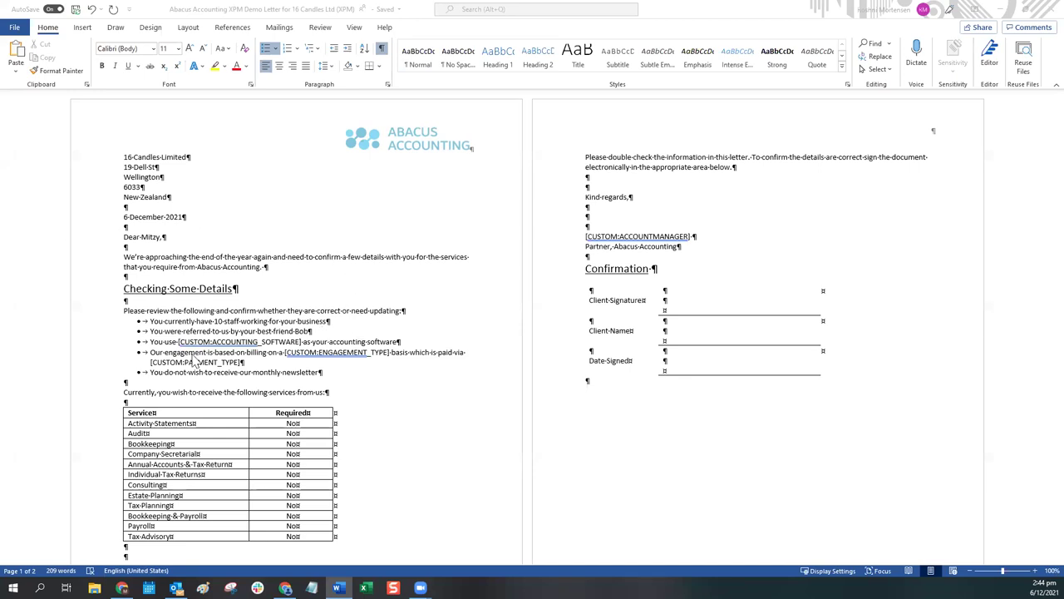
Step: Replace the accounting software placeholder with Xero, fixing the typos
drag(178, 341, 299, 343)
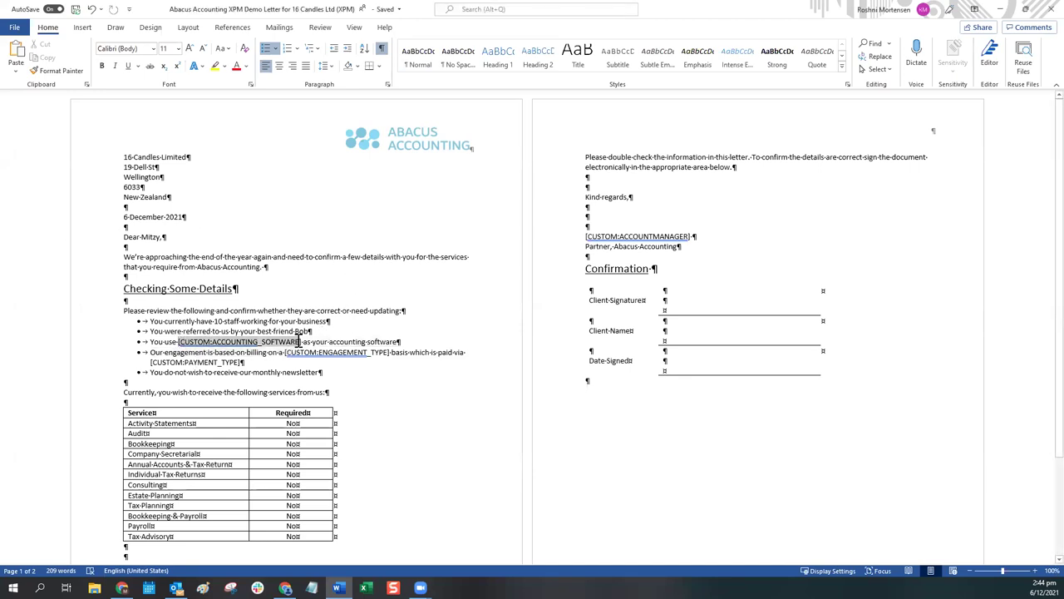
text(Xero)
key(Delete)
key(BackSpace)
key(BackSpace)
text(ro)
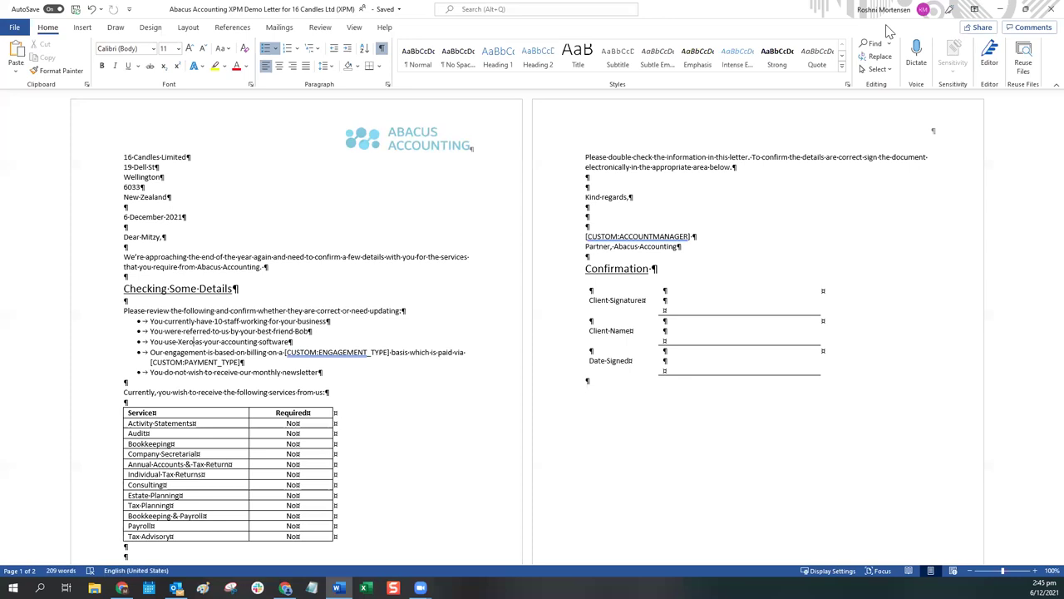
click(124, 156)
drag(124, 156, 172, 199)
drag(177, 276, 429, 376)
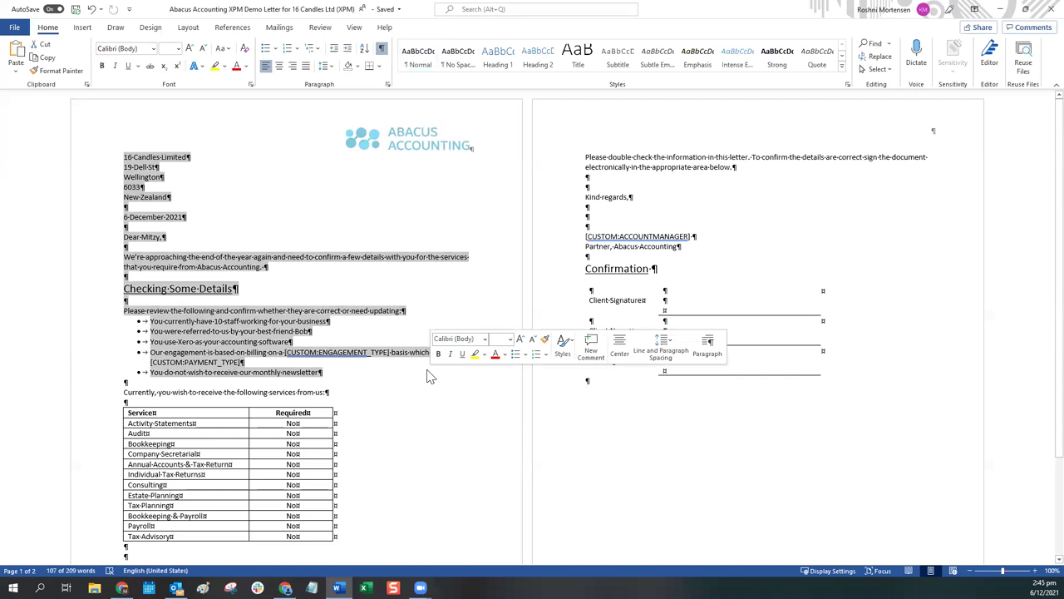
click(894, 389)
scroll(896, 388, down, 3)
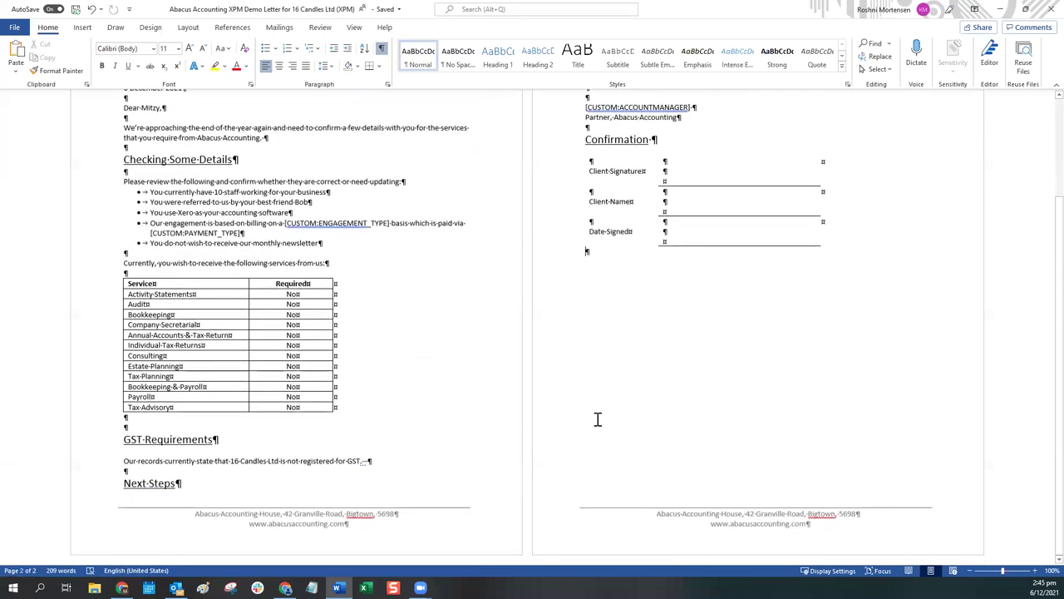
click(661, 478)
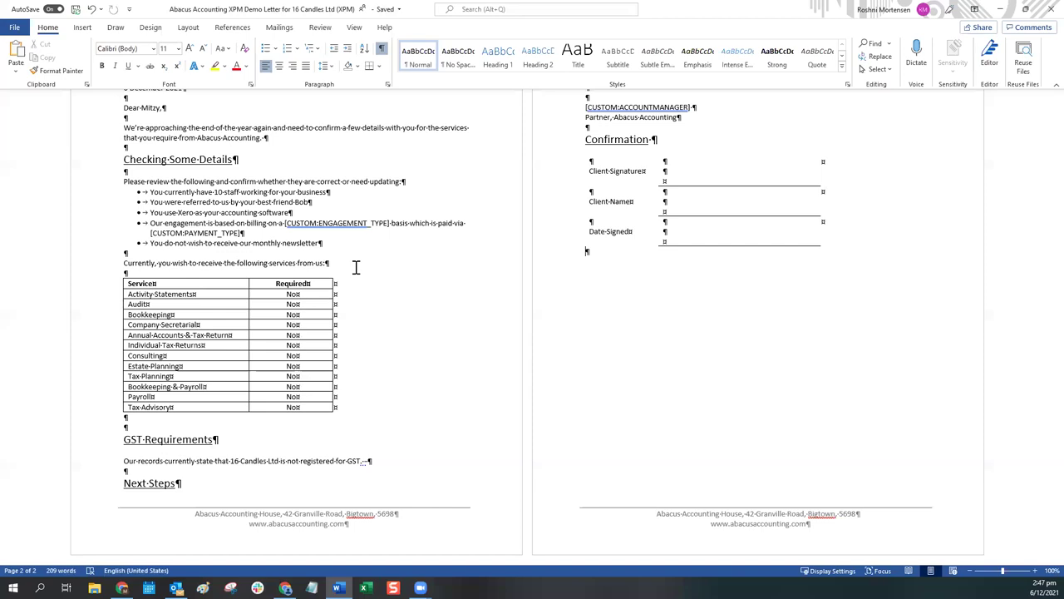
Step: Push Next Steps onto a new page, enter the account manager's name, and close Word
click(127, 483)
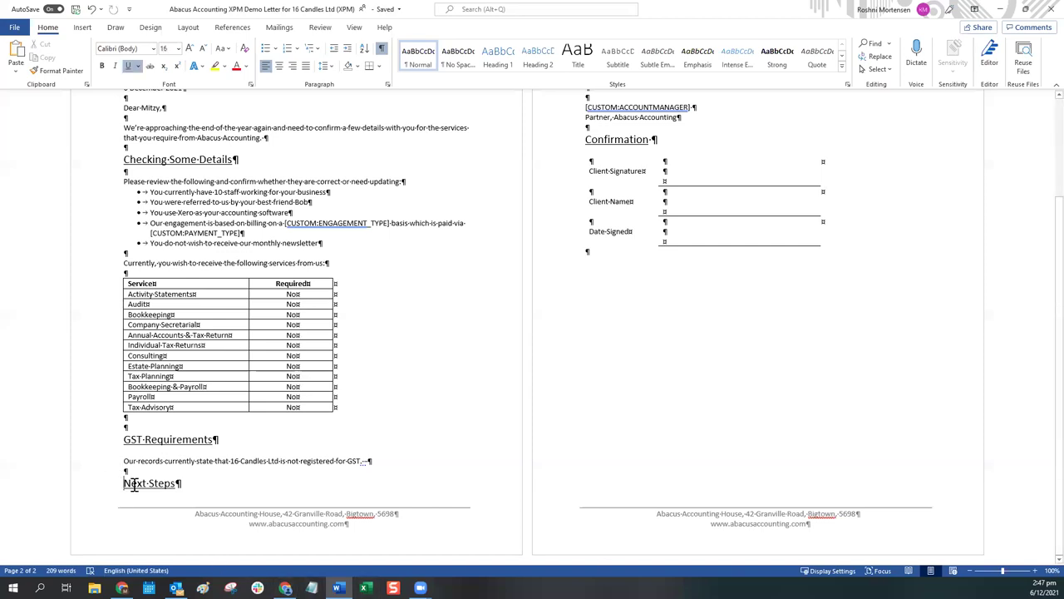
key(ctrl+Return)
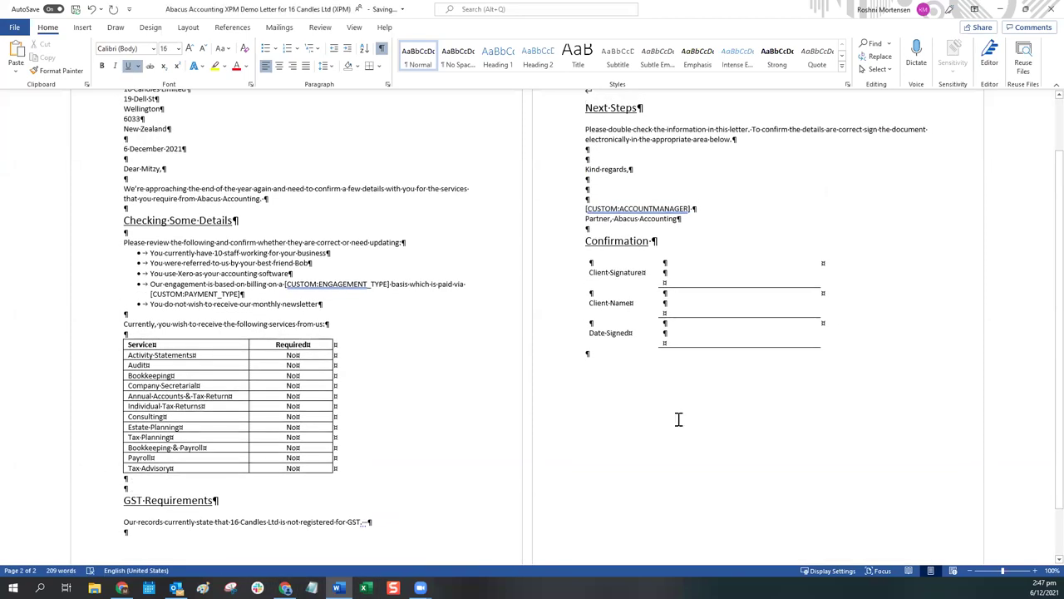
scroll(677, 418, up, 1)
triple_click(636, 261)
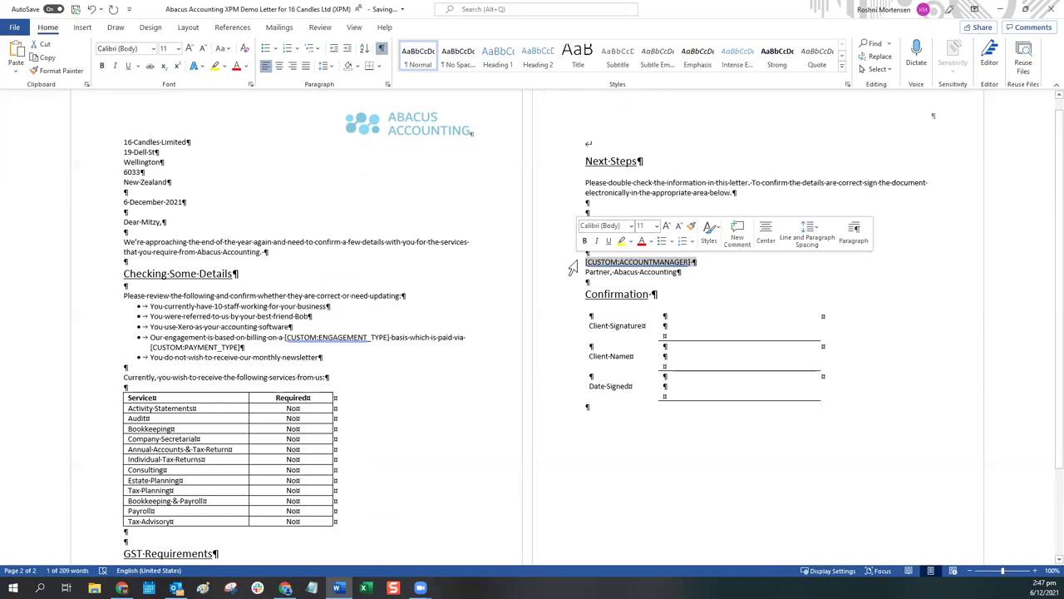
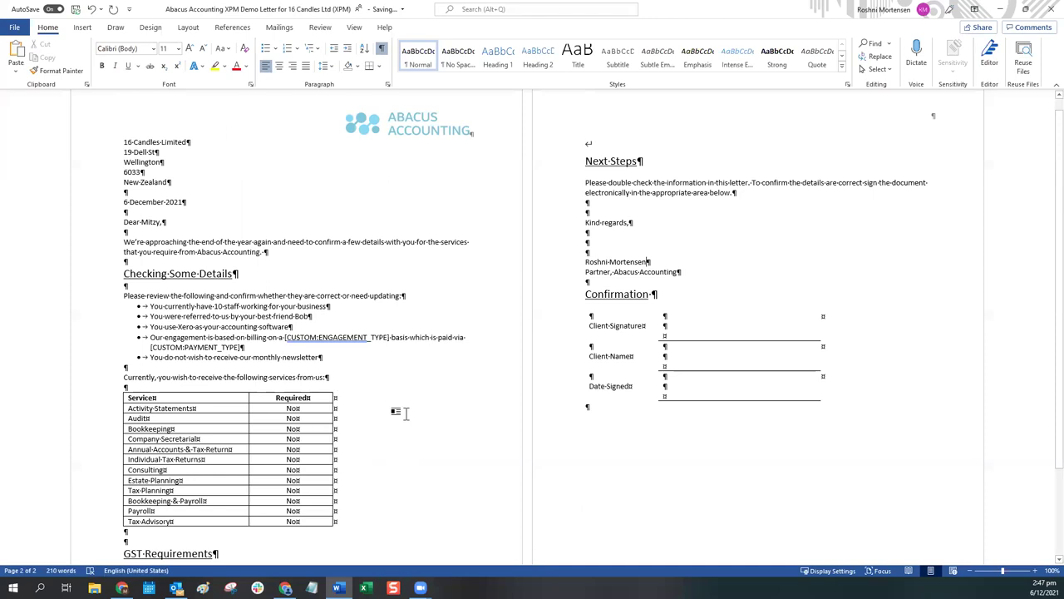
click(1039, 8)
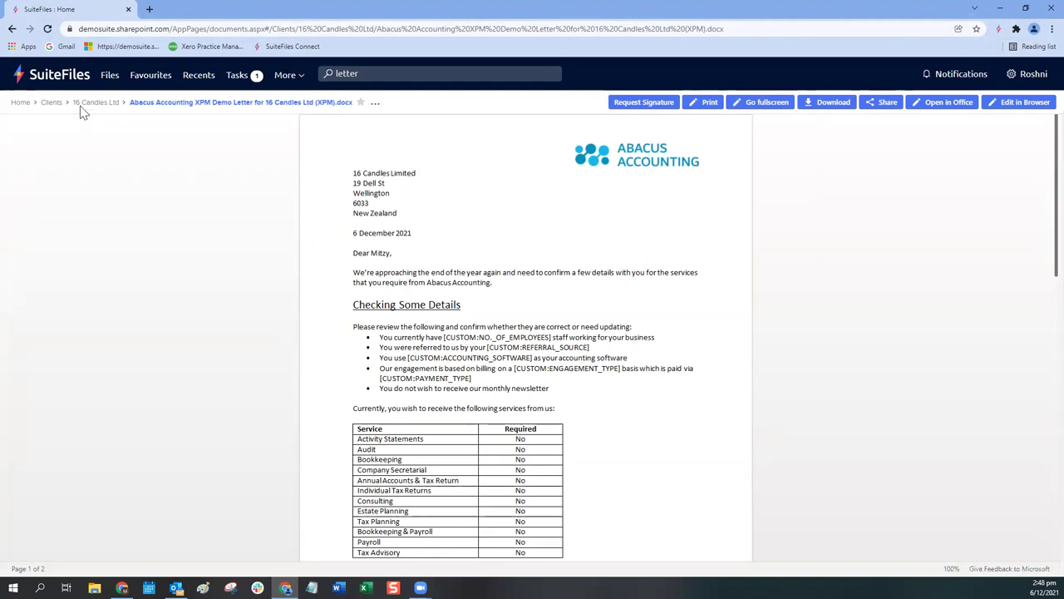
Step: Reload the letter preview to show the Word edits, then open the account options menu
click(47, 28)
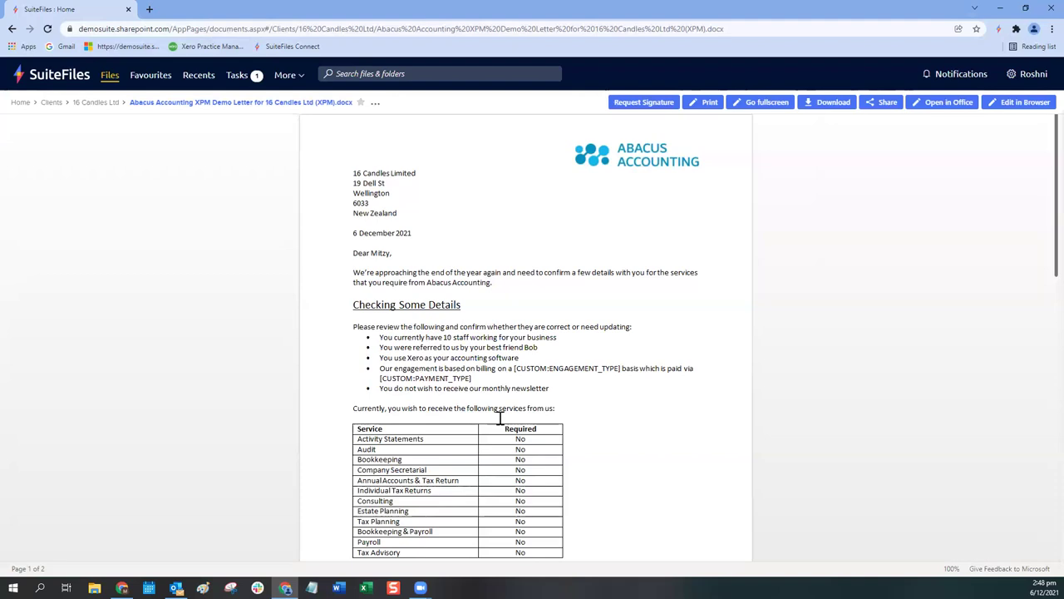
click(1029, 76)
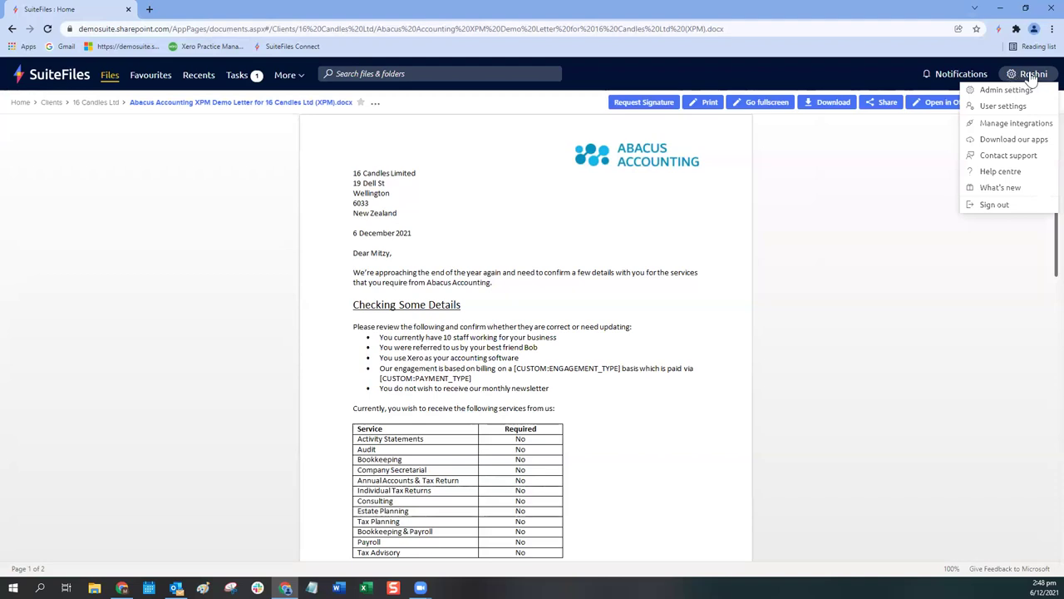
Step: Go to User settings from the account menu and show the File preferences page
click(989, 109)
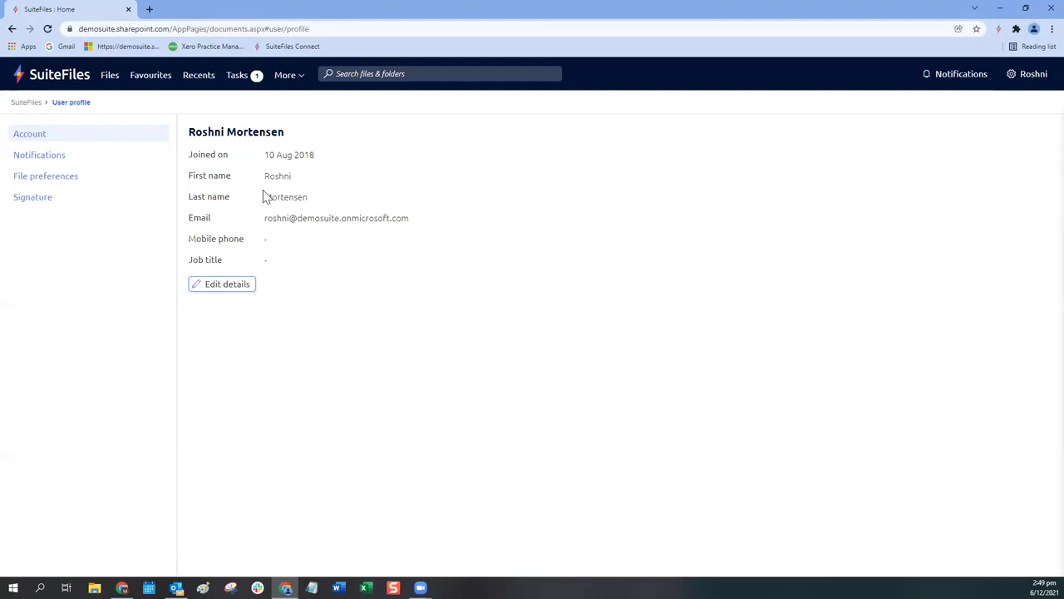
click(25, 179)
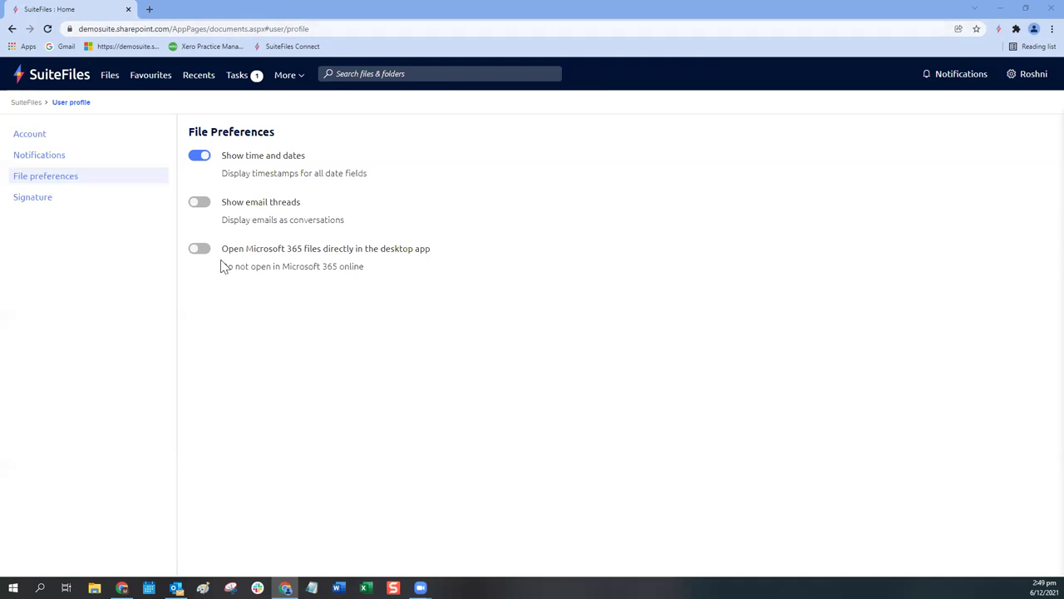
Step: Turn on 'Open Microsoft 365 files directly in the desktop app' and go to the Clients folder
click(200, 254)
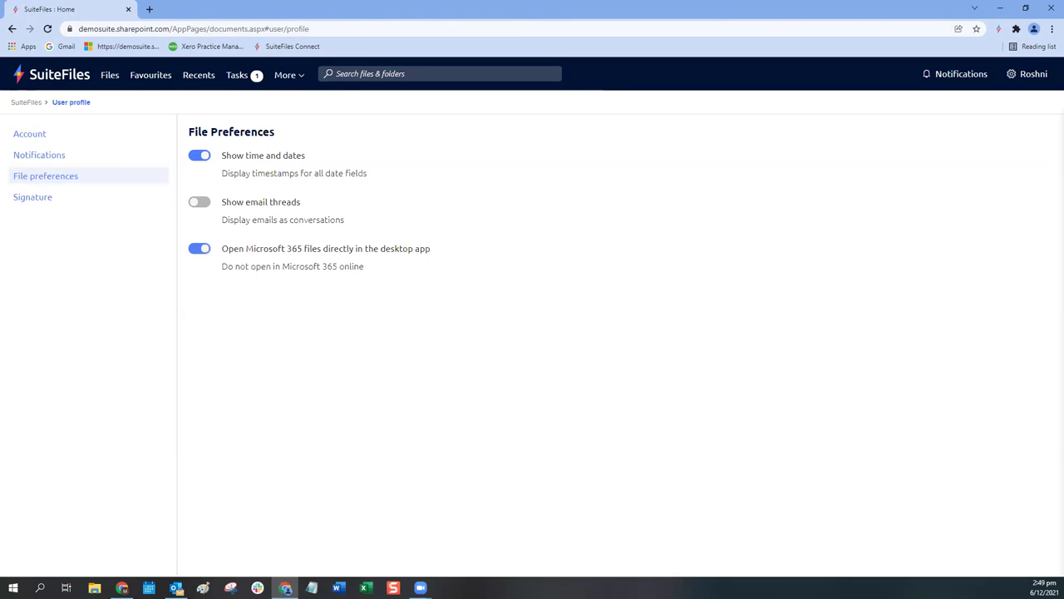
click(108, 80)
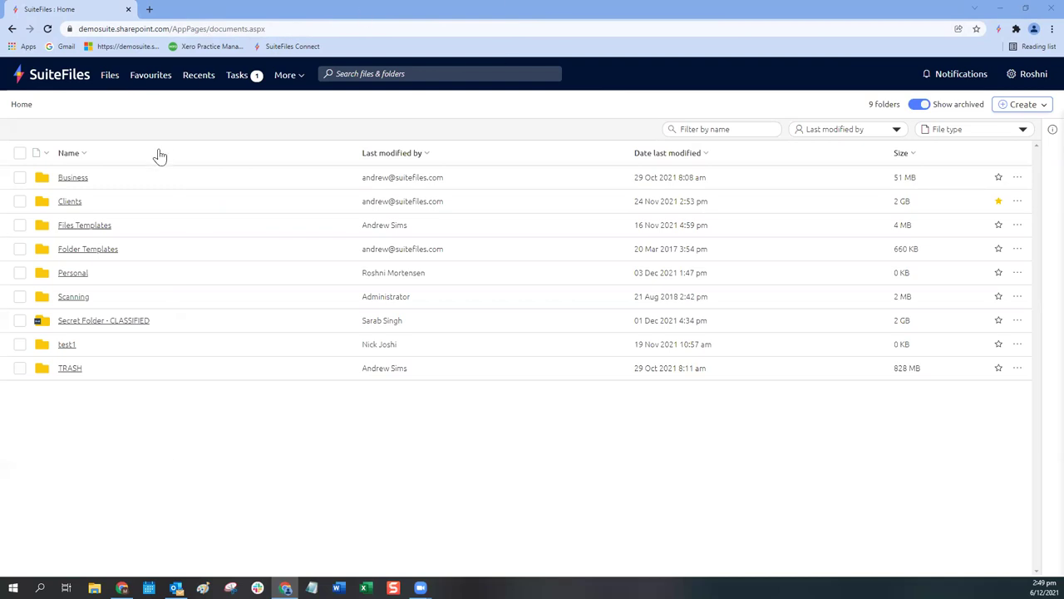
click(69, 205)
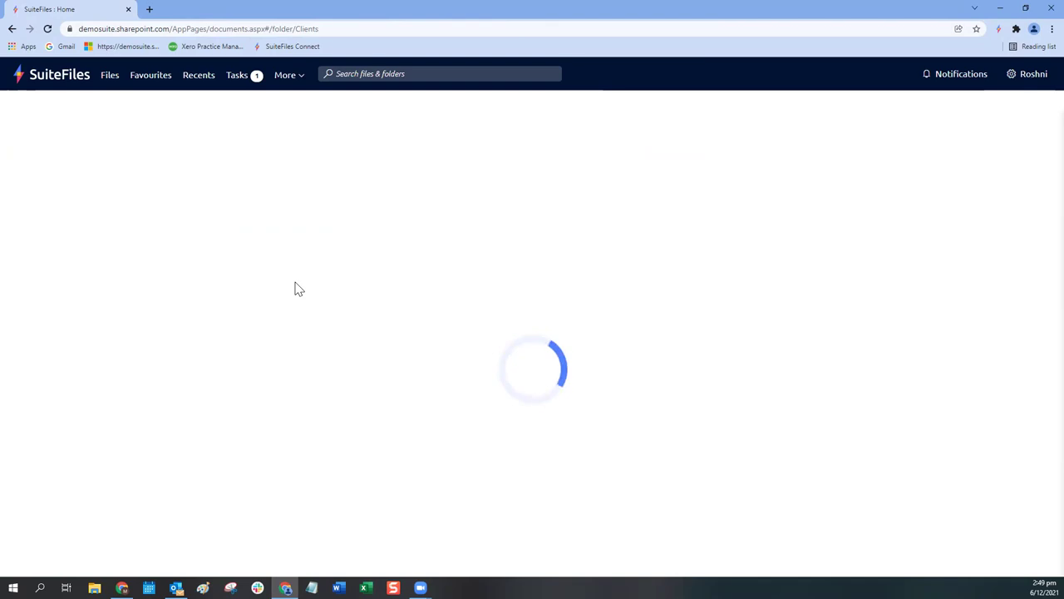
Step: Browse to 007 Enterprises > 2022 > Annual Return and open the engagement letter .docx
click(71, 251)
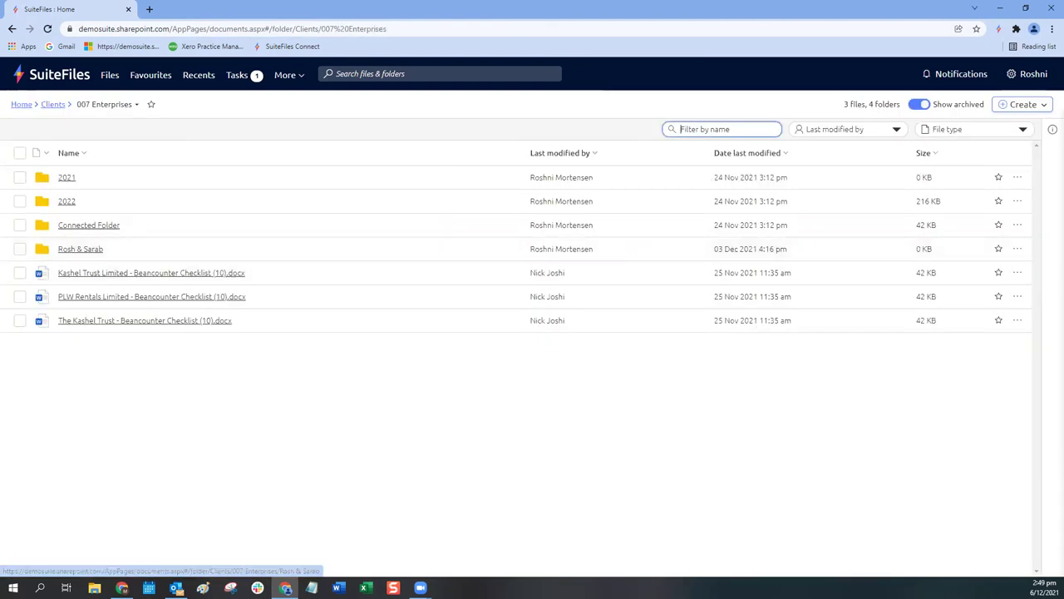
click(66, 204)
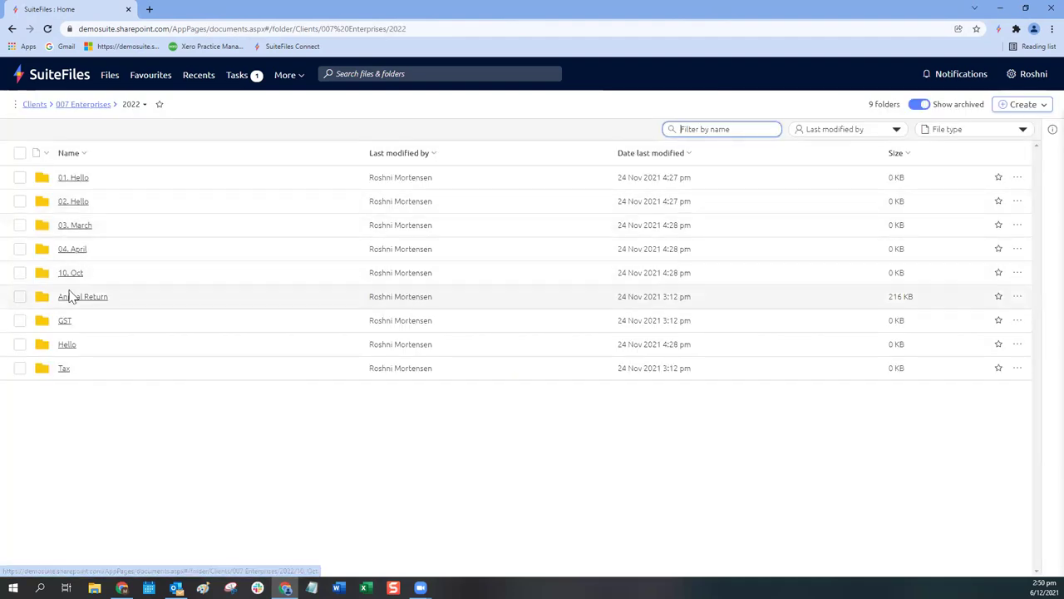
click(71, 297)
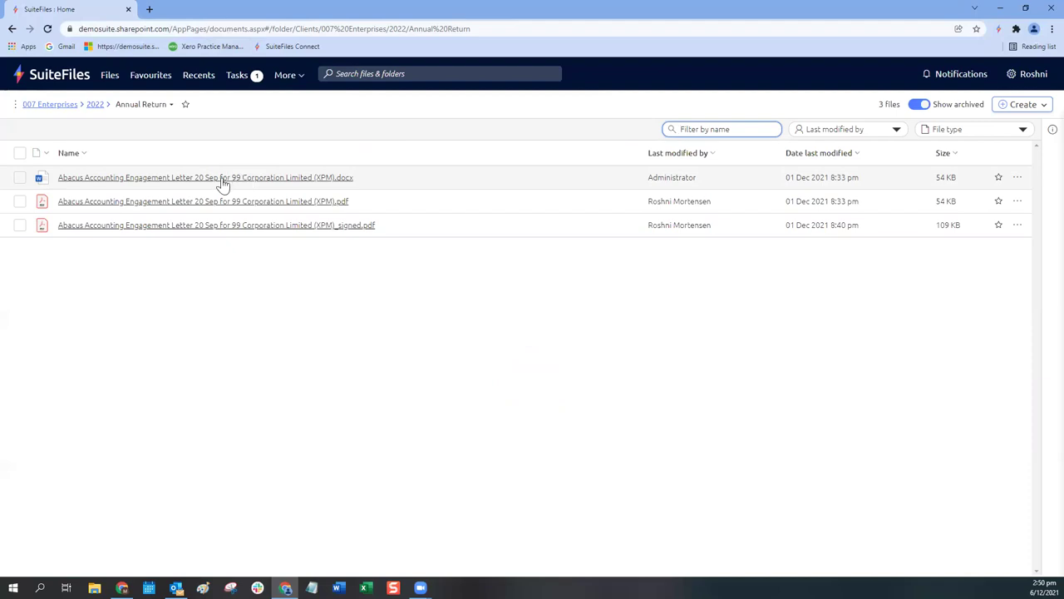
click(222, 183)
Step: Open the 99 Corporation Limited engagement letter in desktop Word and sign in to the account
click(415, 93)
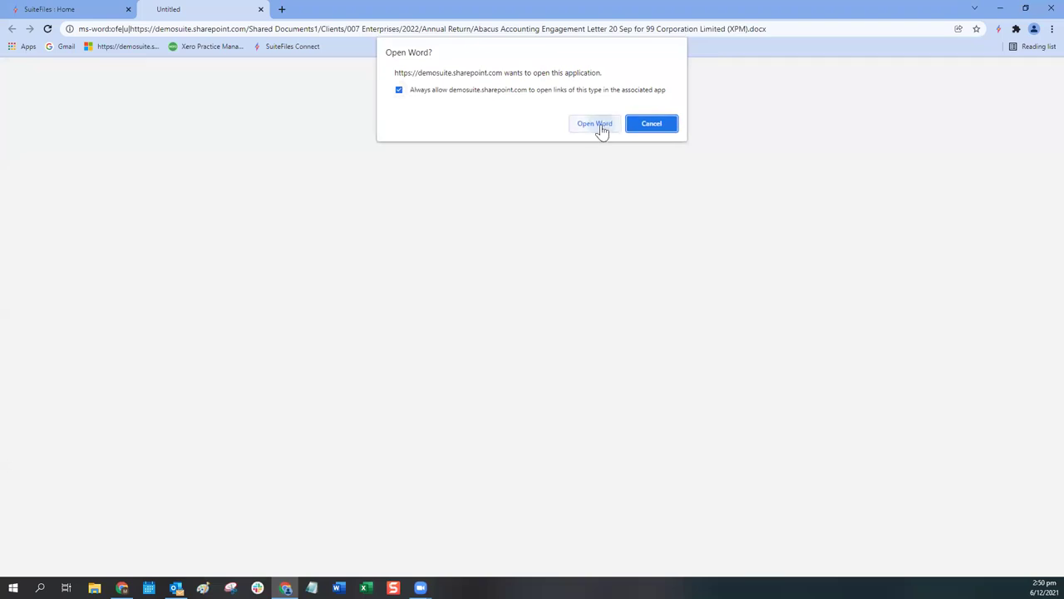
click(596, 124)
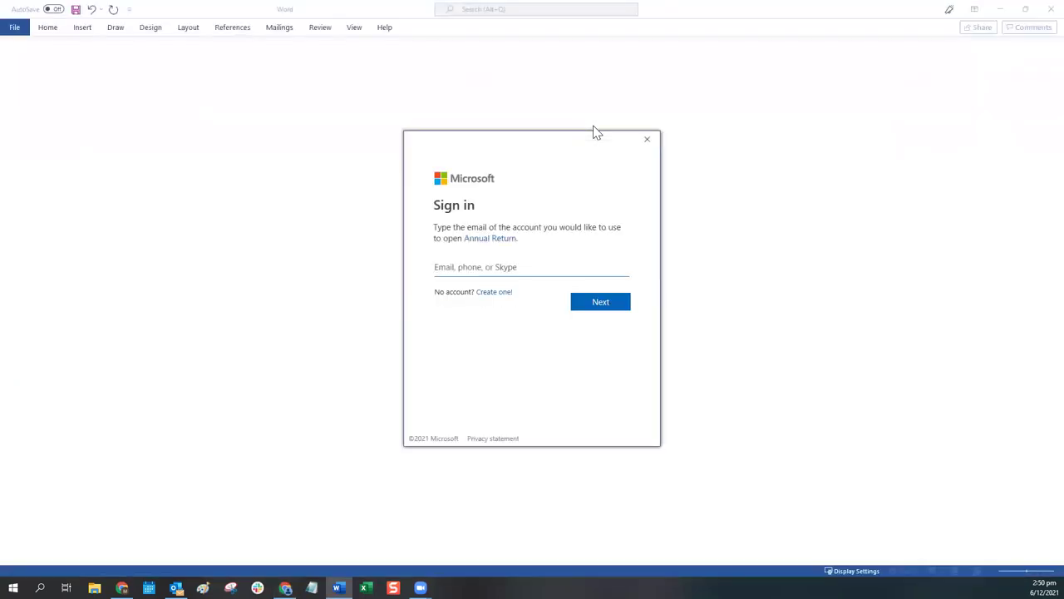
key(ctrl+v)
click(603, 304)
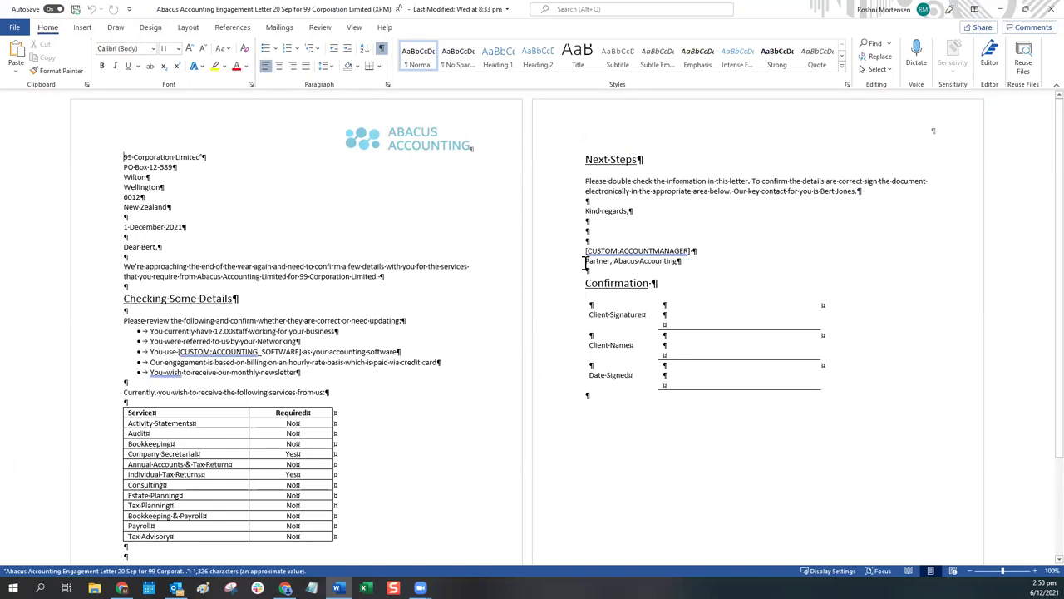
Step: Replace [CUSTOM:ACCOUNTMANAGER] in the sign-off with the sender's name and close the letter
drag(695, 250, 585, 250)
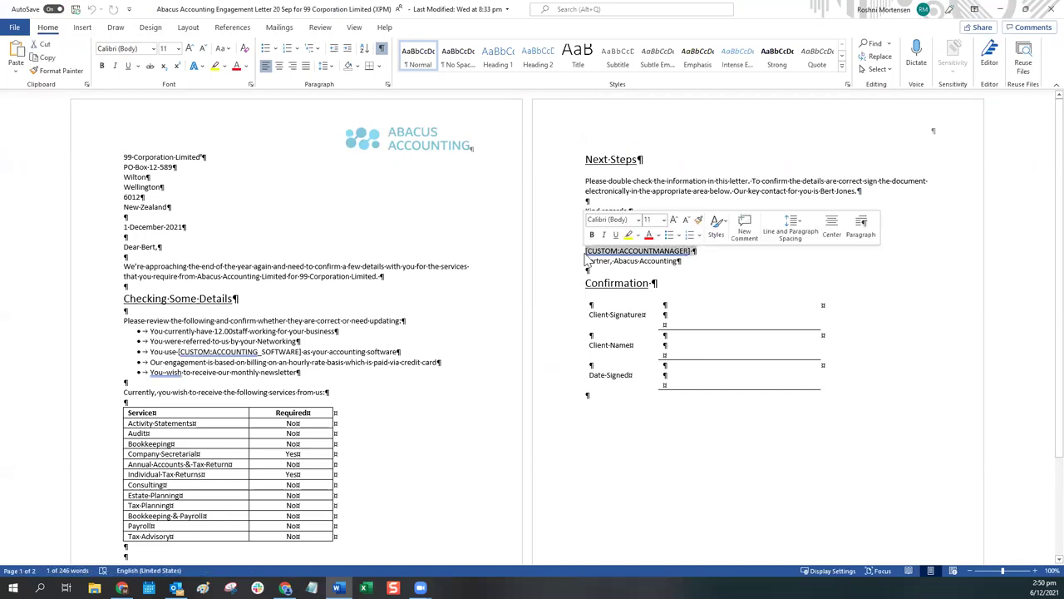
text(Rosnhi)
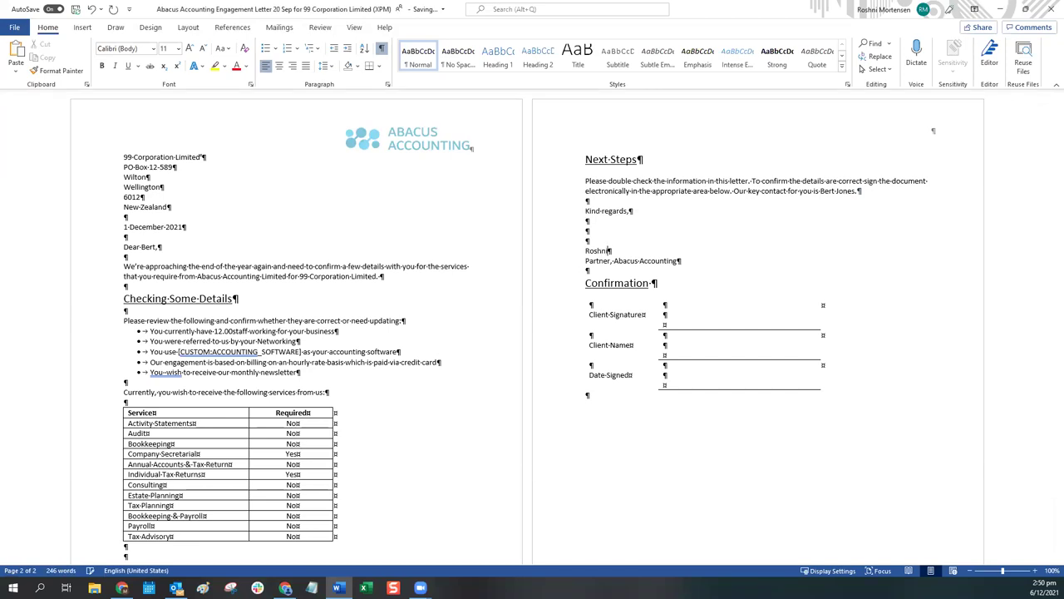
click(1050, 9)
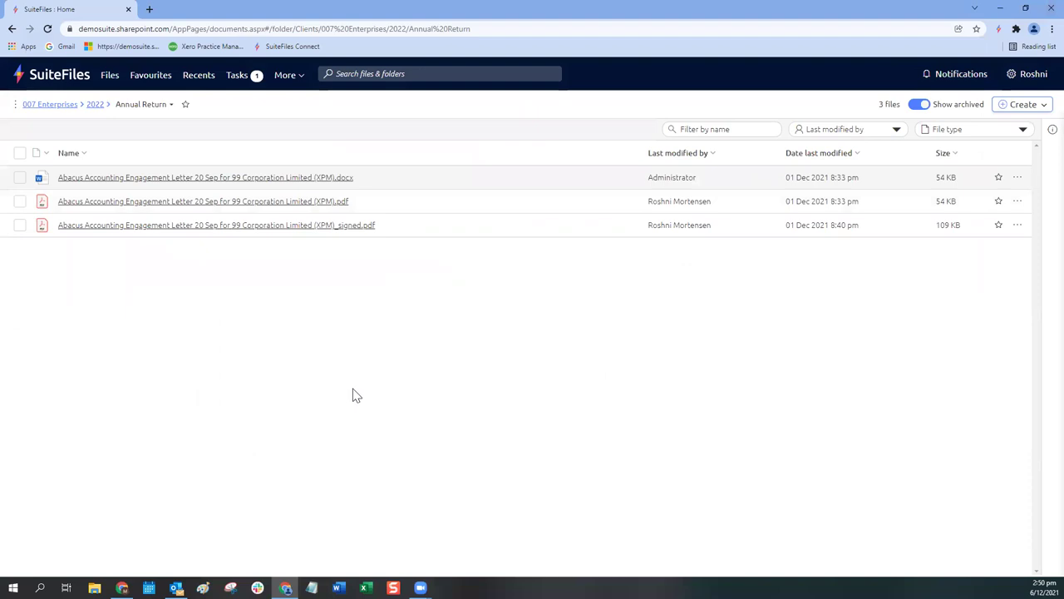
Step: Reopen the engagement letter in Word, sign in, check the saved sign-off name, and close it
click(196, 178)
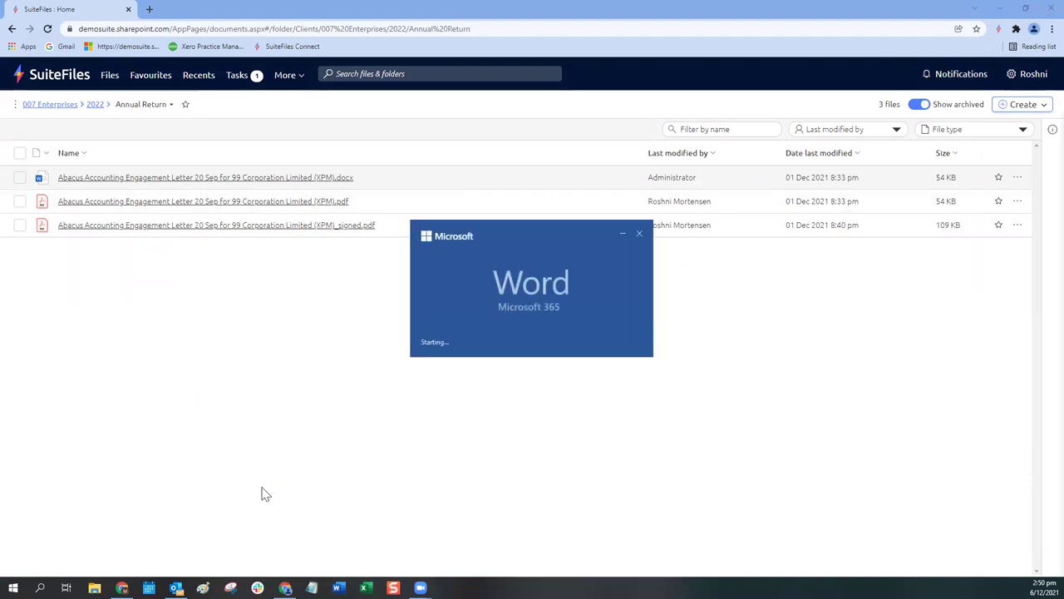
click(379, 98)
click(582, 278)
key(ctrl+v)
click(600, 310)
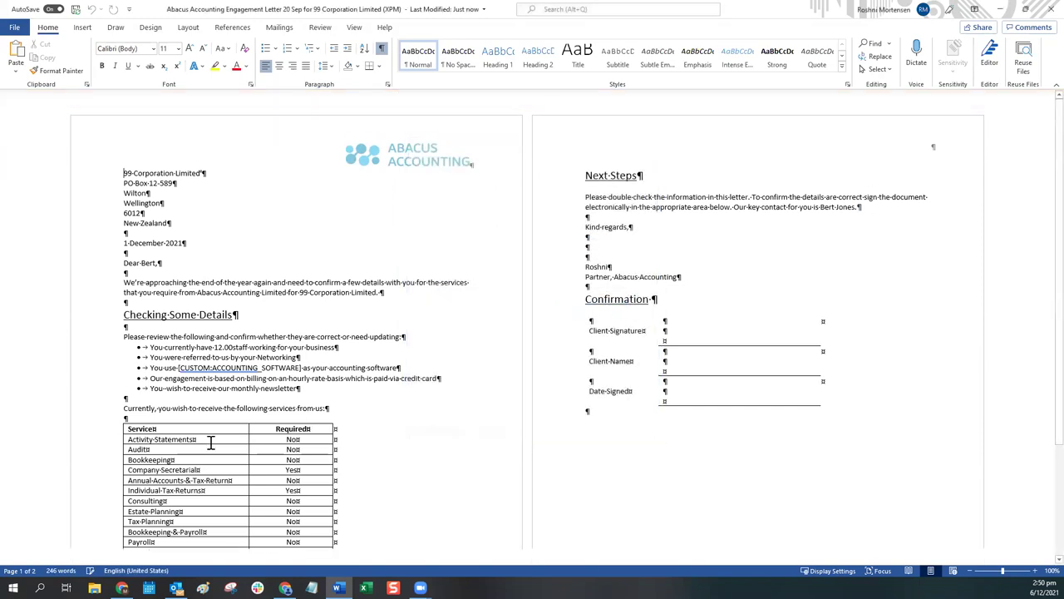
scroll(211, 443, down, 1)
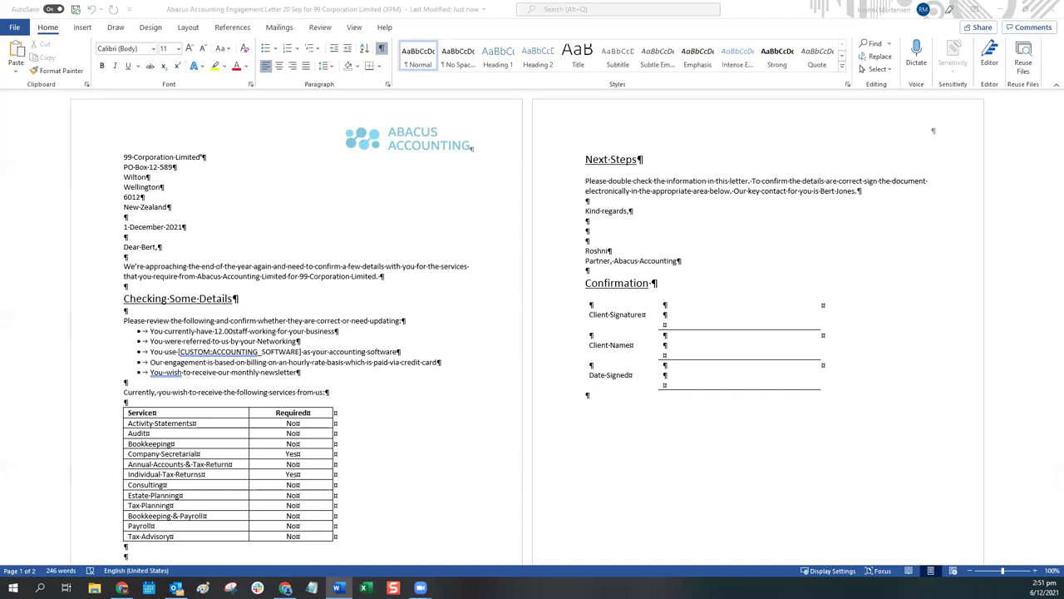
click(1045, 12)
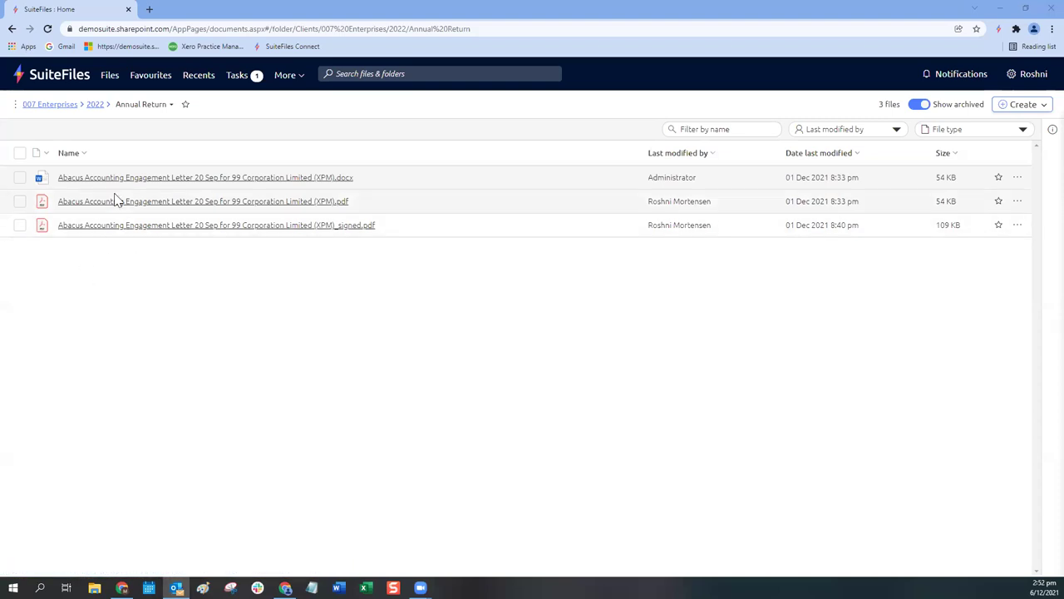
Step: Download the Outlook add-in as latestSuiteMail .zip via Download our apps
click(1029, 74)
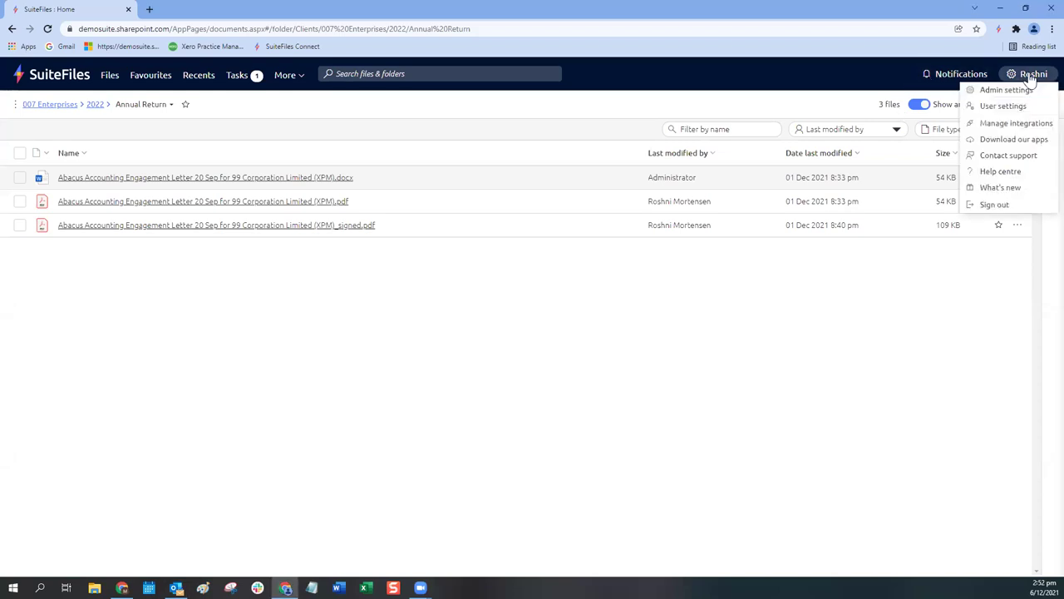
click(1000, 139)
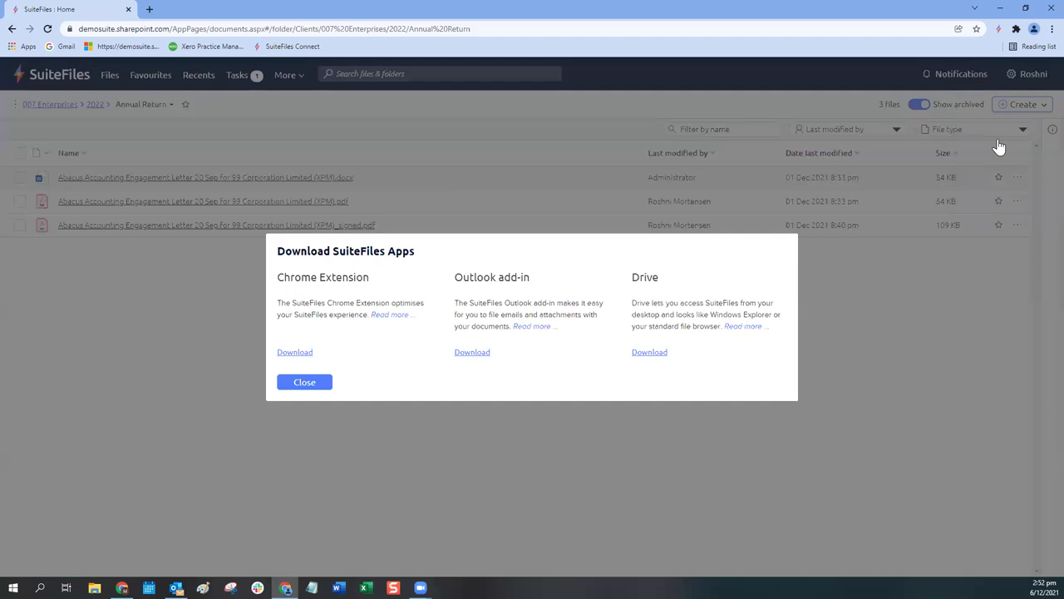
click(472, 352)
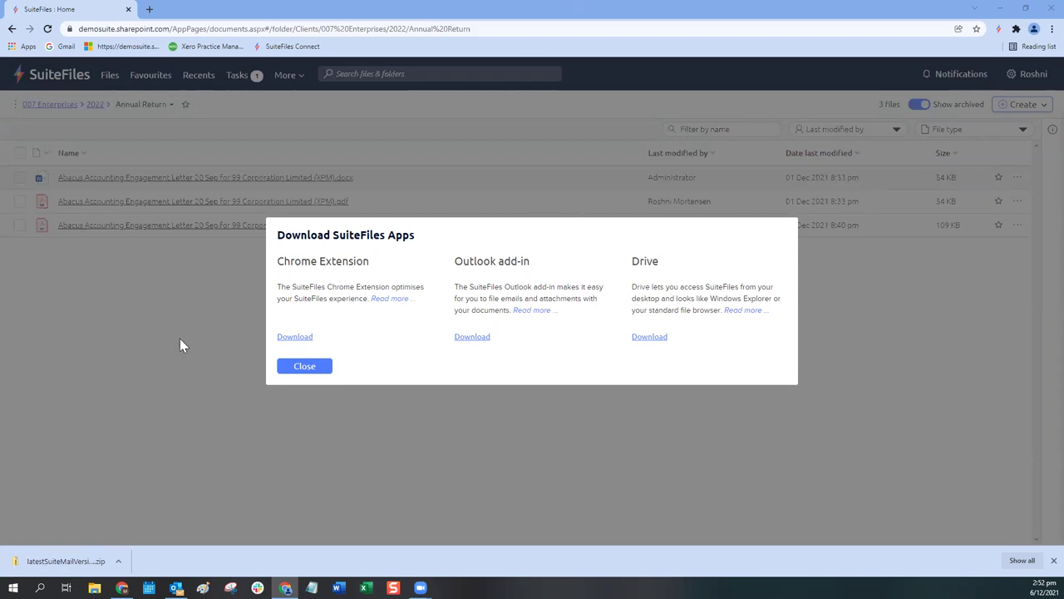
Step: Show the downloaded add-in in its folder and open the DISK1 folder
click(119, 562)
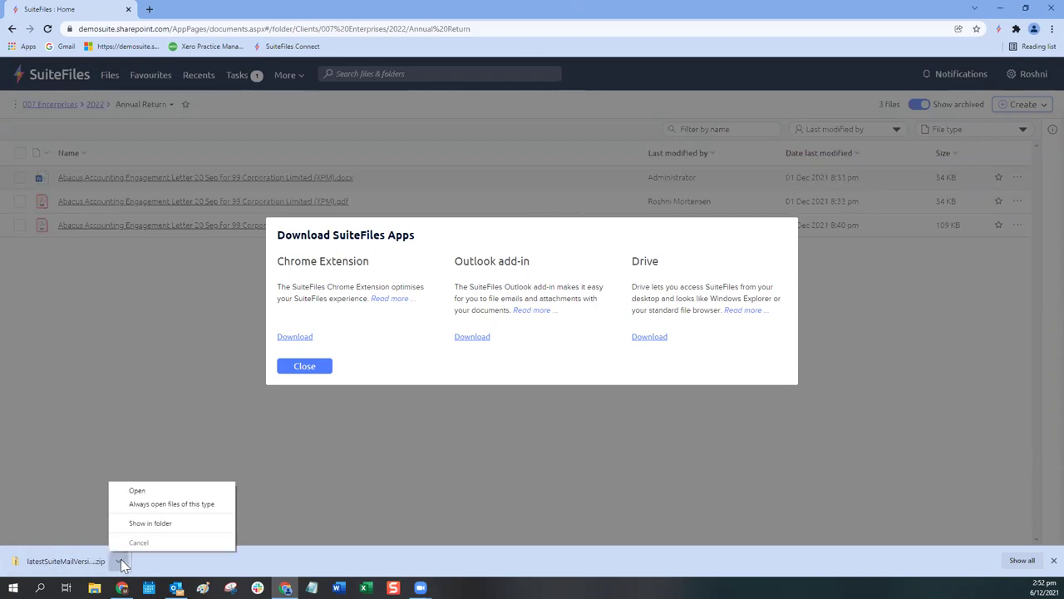
click(144, 520)
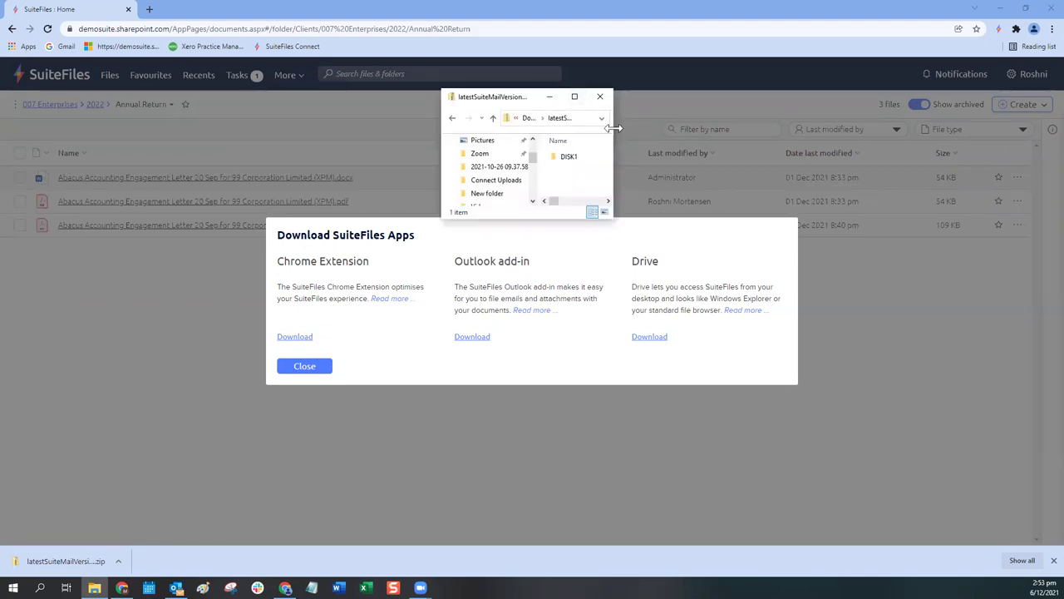
drag(613, 128, 755, 130)
double_click(631, 157)
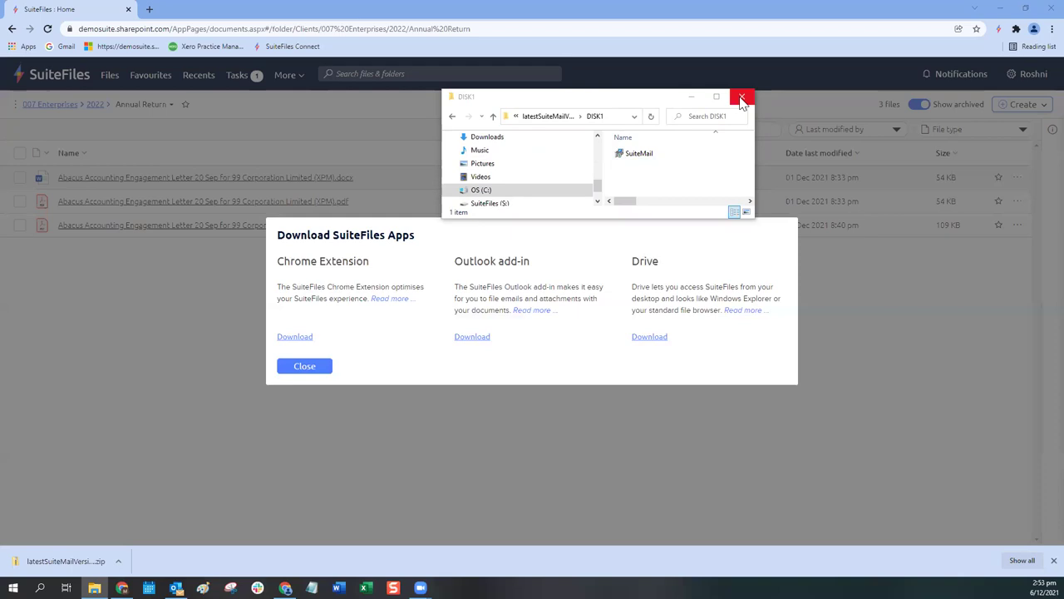
Step: Widen the DISK1 window to view SuiteMail, then close it and the apps download dialog
click(752, 215)
drag(752, 216, 843, 215)
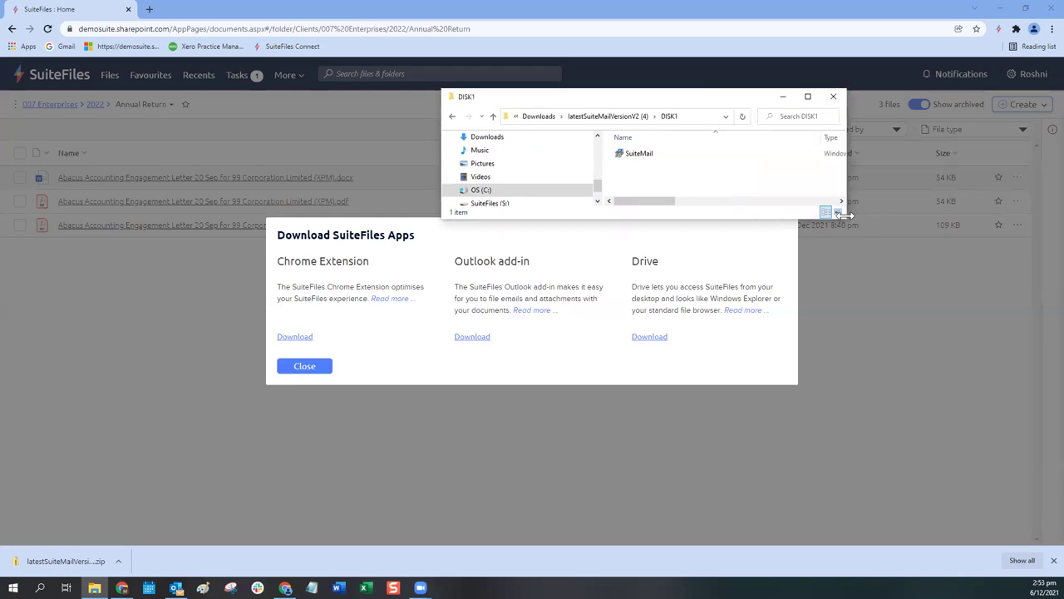
click(835, 100)
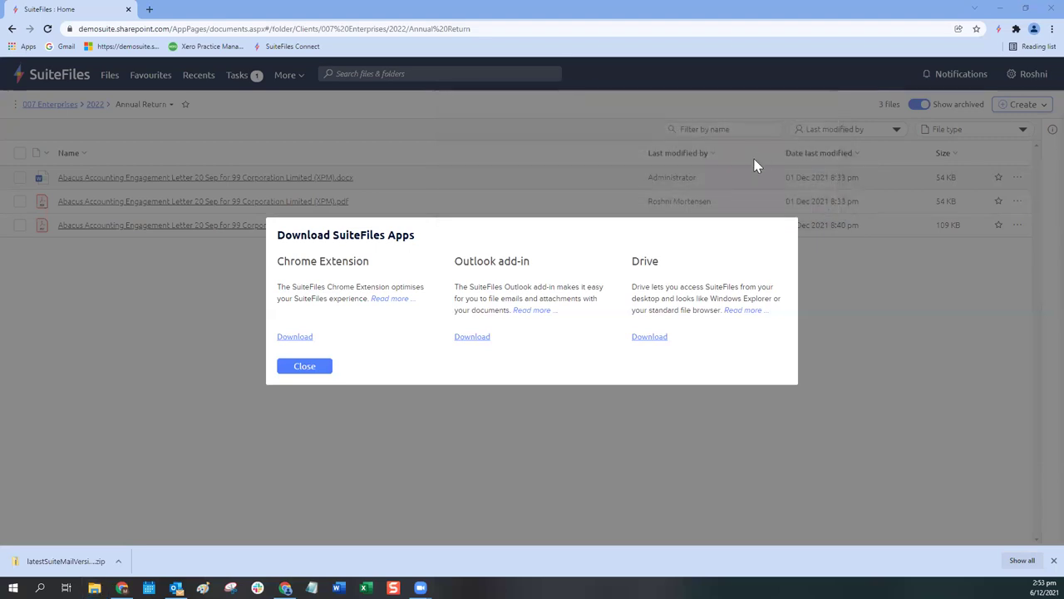
click(329, 368)
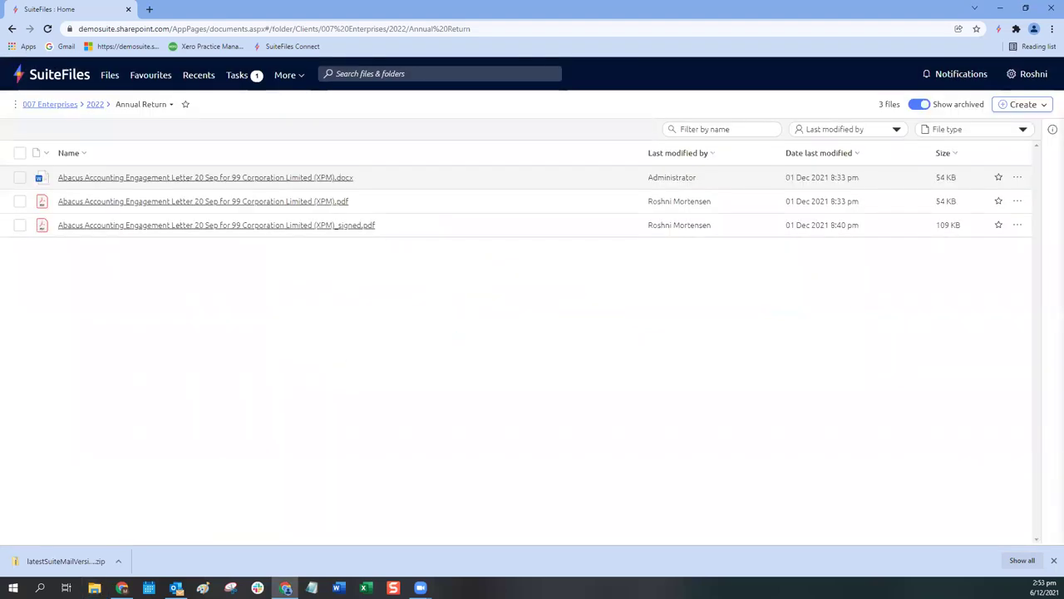
Step: Maximize Outlook, collapse the Billing Updates mailbox group, and widen the SuiteFiles add-in pane
click(177, 587)
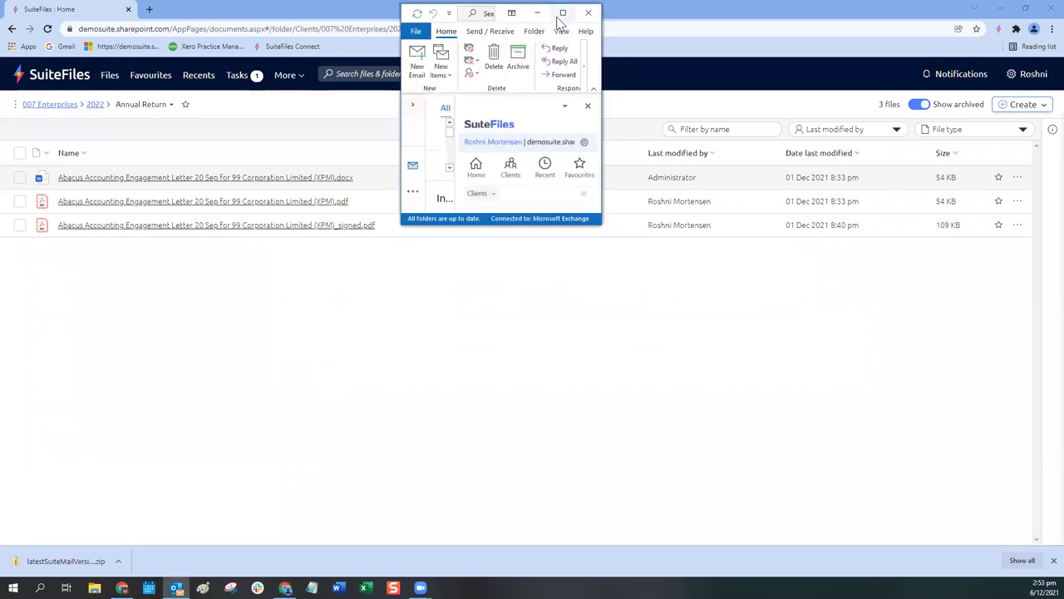
click(553, 21)
click(10, 389)
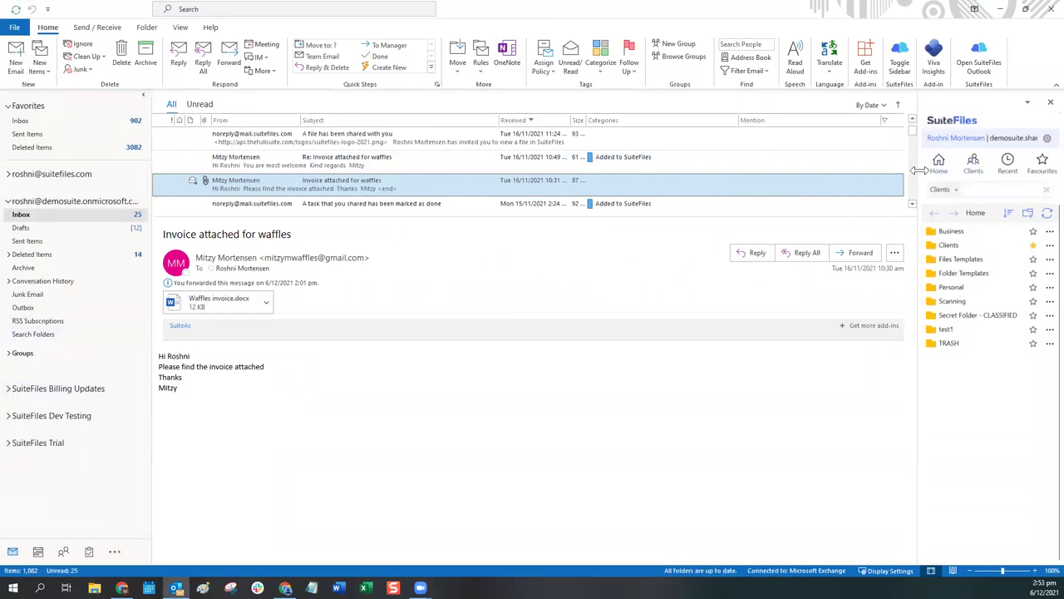
drag(915, 171, 840, 176)
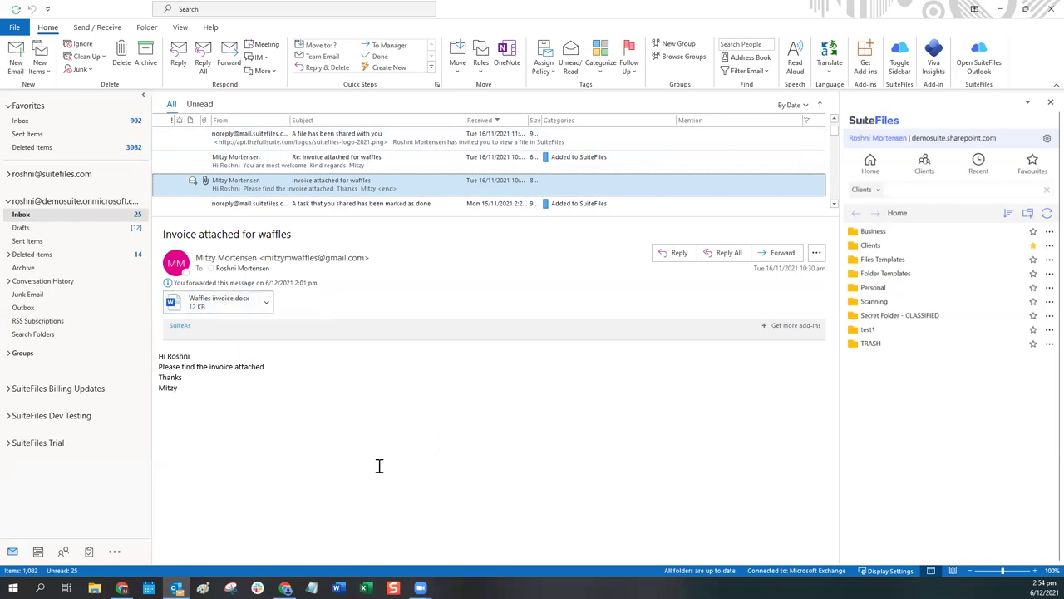
Step: Search SuiteFiles clients for 'mitzy' and open Mitzy Smith Waffles Limited's Email folder
click(864, 191)
click(900, 191)
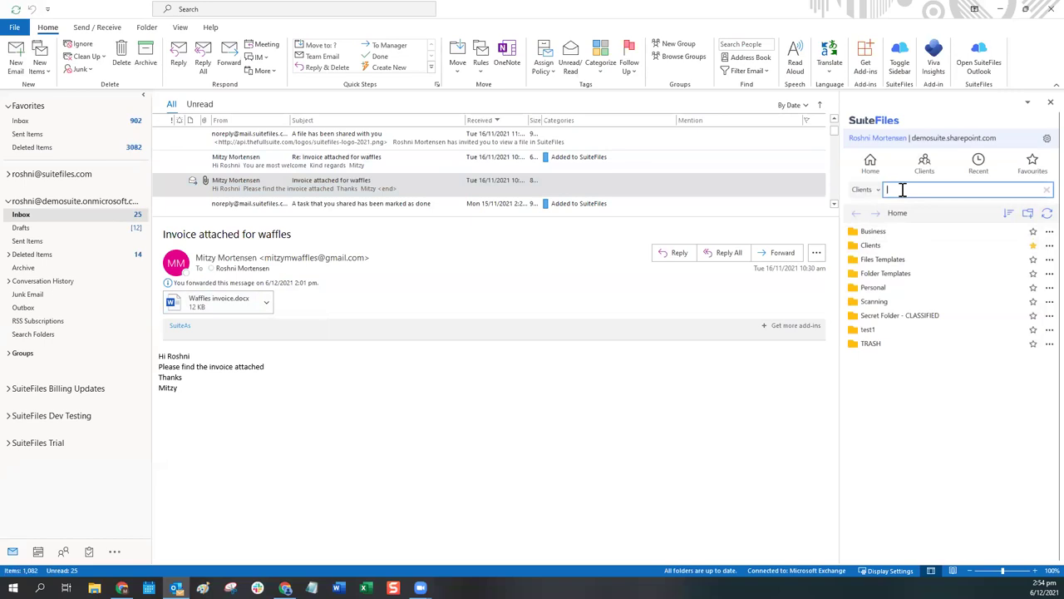
text(mitzy)
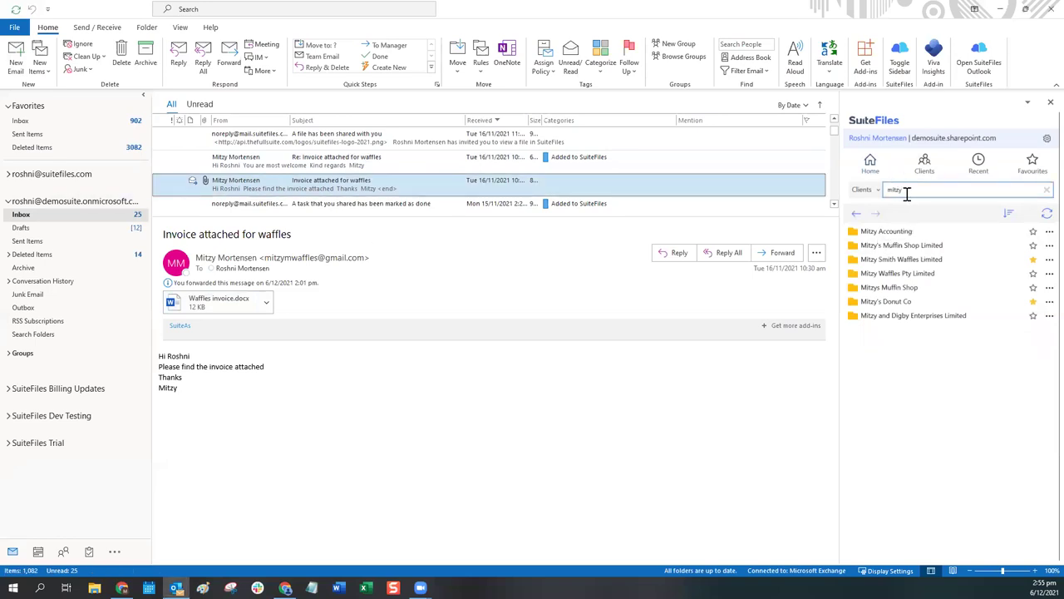
click(872, 261)
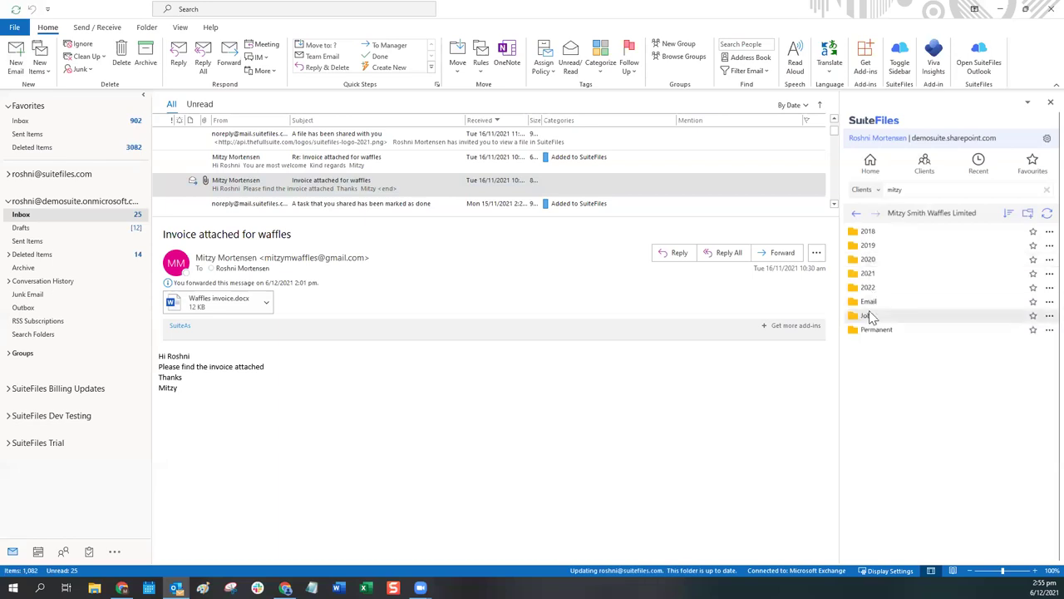
click(870, 304)
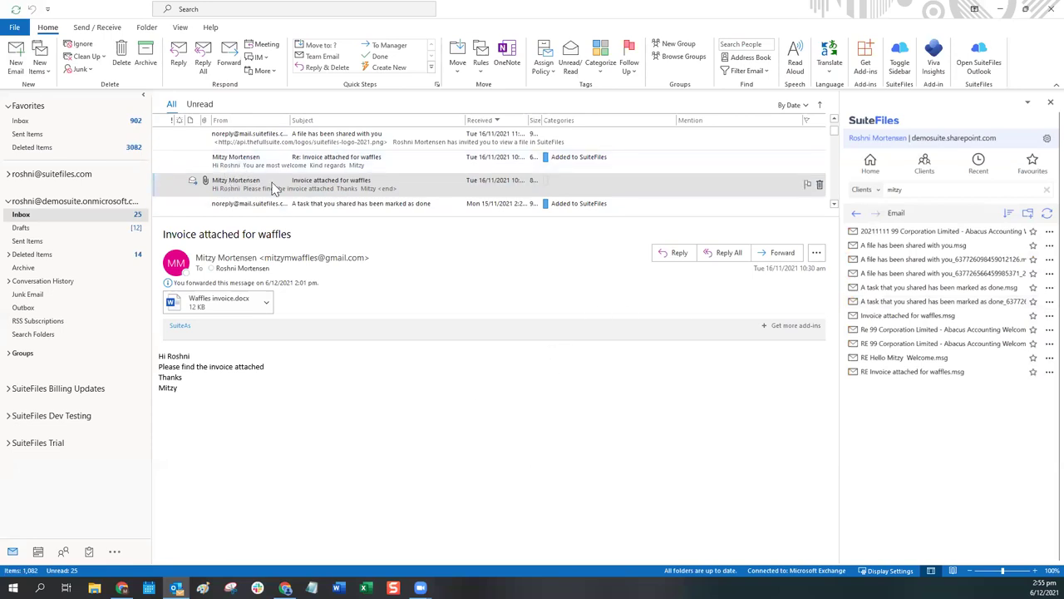
Step: File the 'Invoice attached for waffles' email into the Email folder, then go back to the client folder
drag(256, 190, 982, 330)
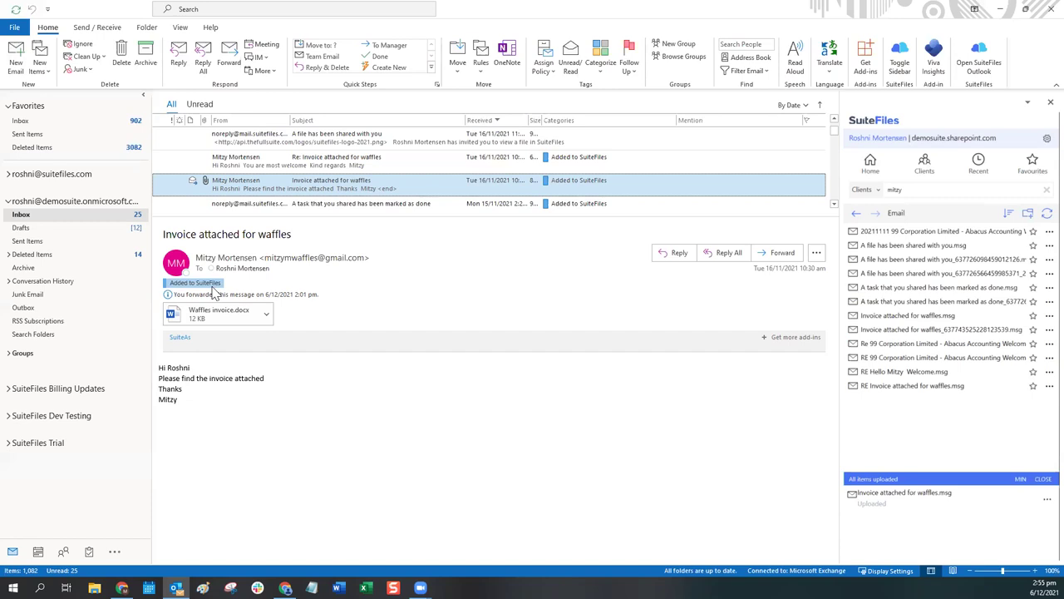
click(857, 214)
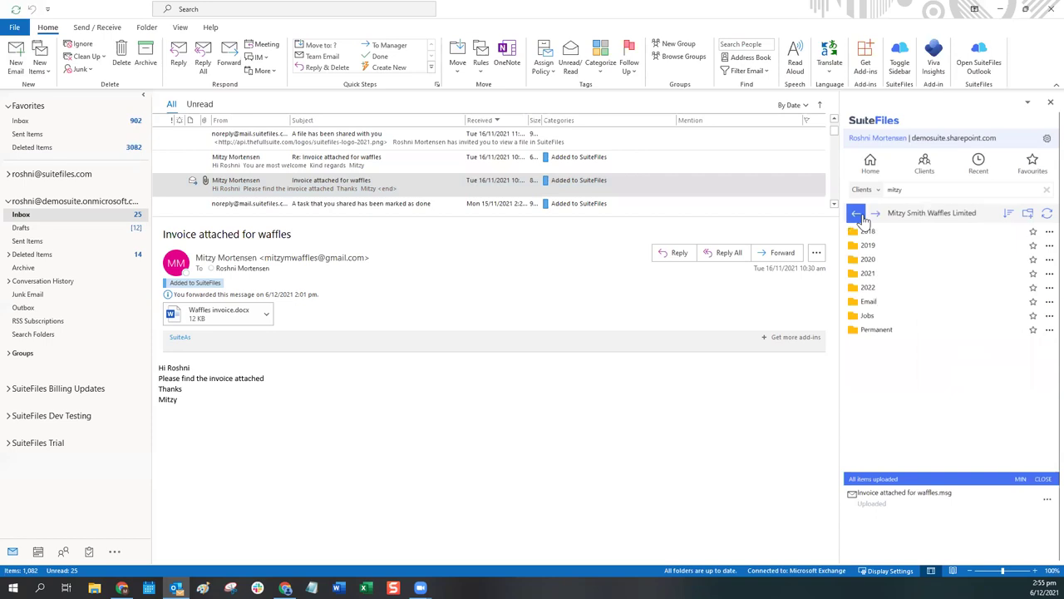
drag(215, 189, 430, 190)
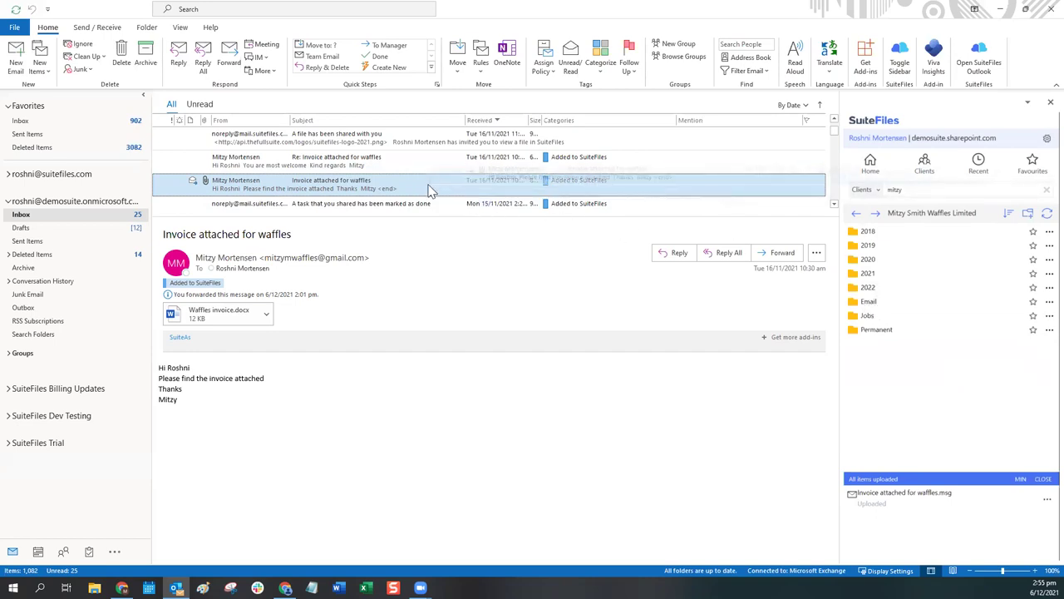
Step: Open the client's Jobs > My Job folder in SuiteFiles
click(657, 416)
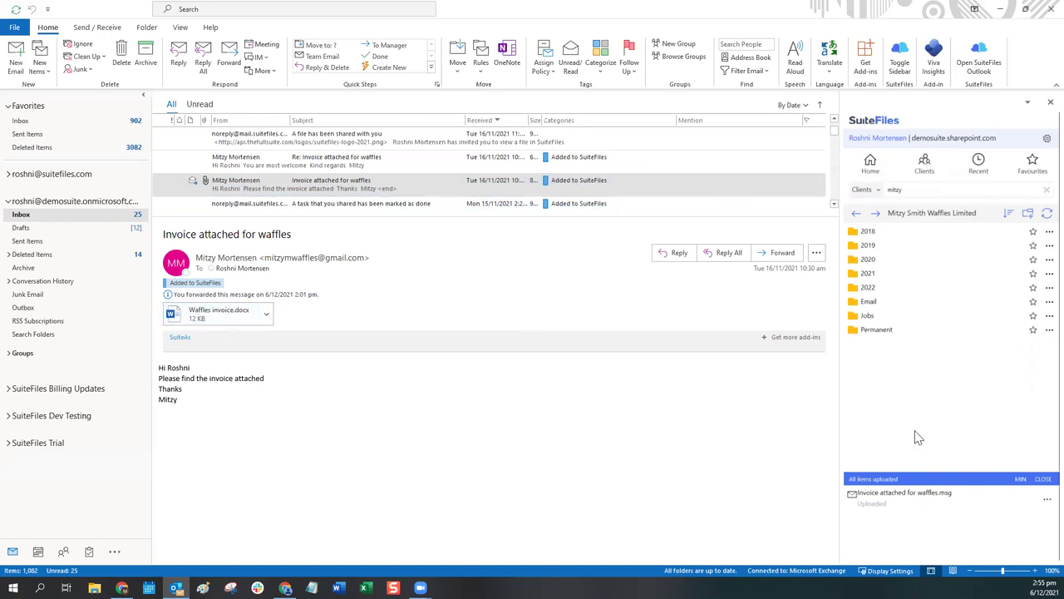
click(867, 316)
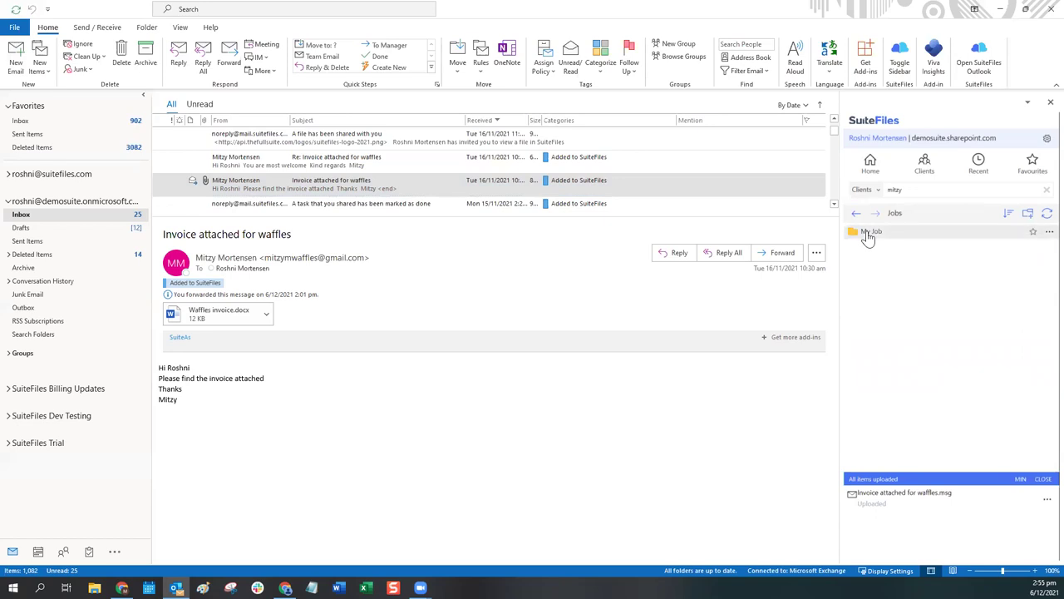
click(867, 237)
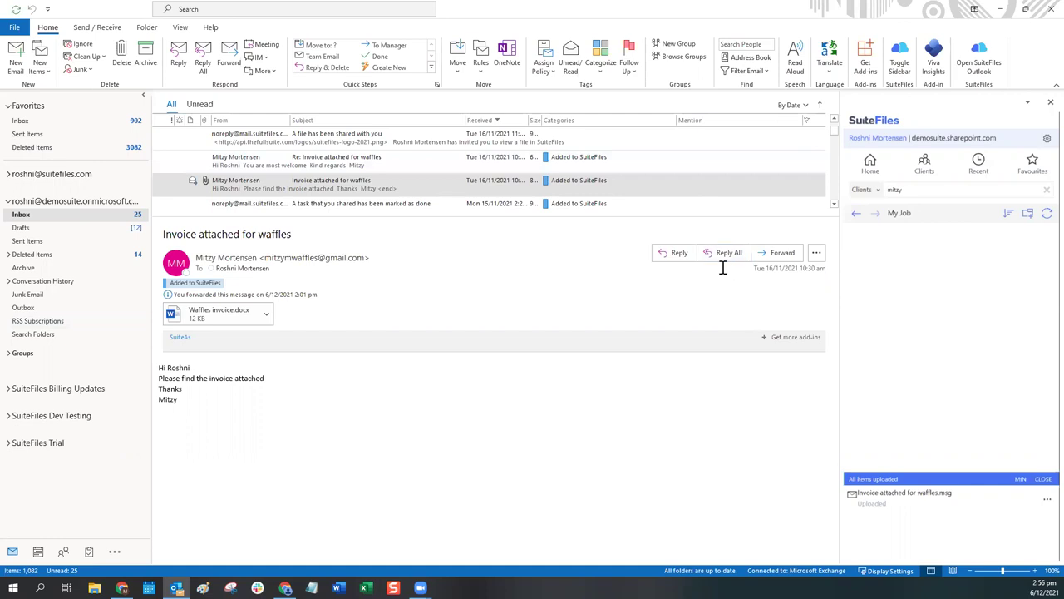
Step: Upload the Waffles invoice.docx attachment into My Job and dismiss the upload notice
click(212, 321)
drag(204, 307, 955, 290)
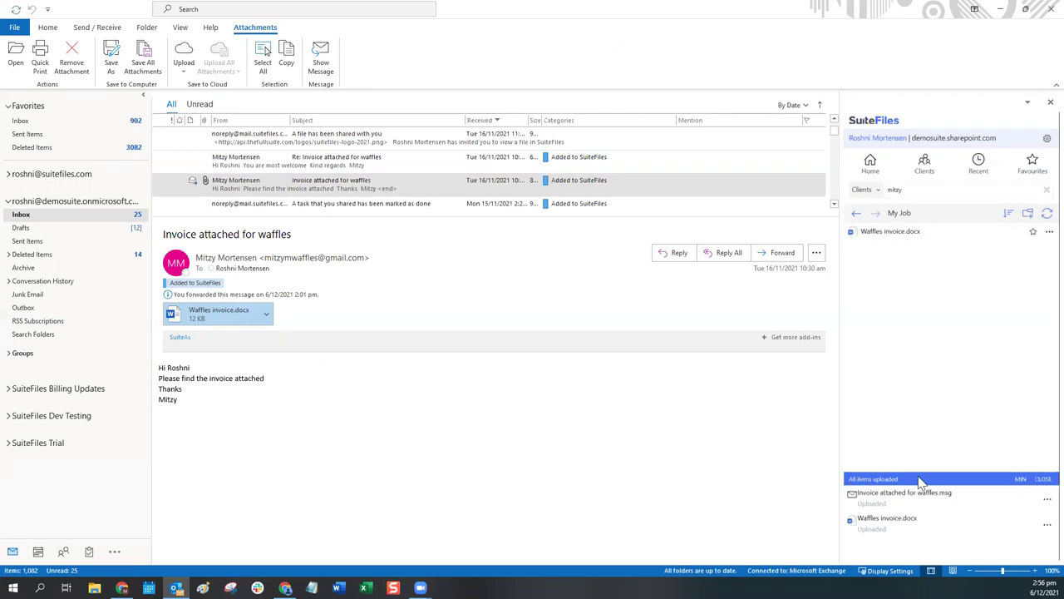
click(1042, 480)
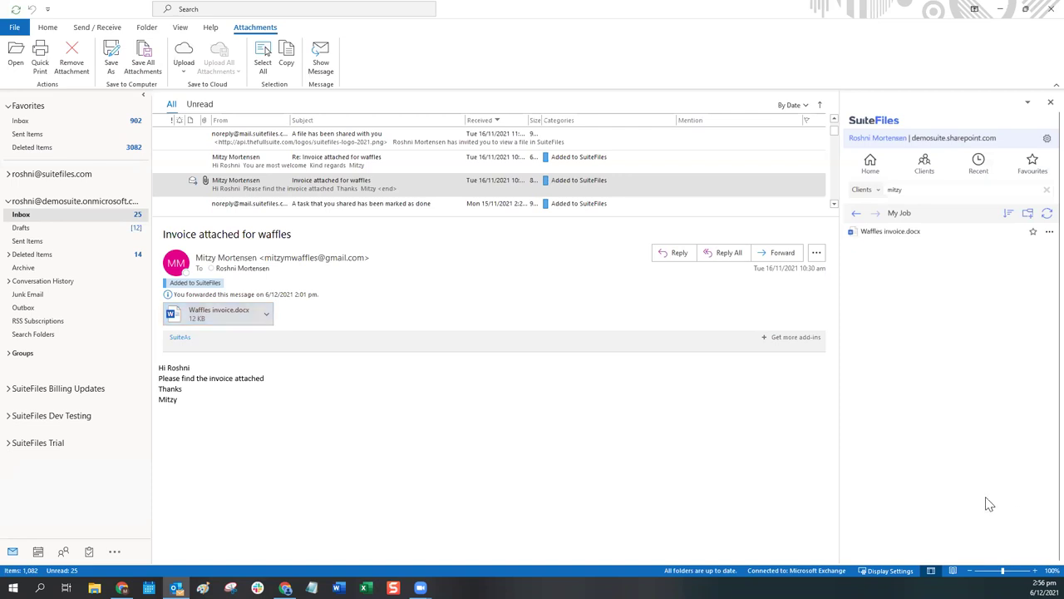
click(1045, 233)
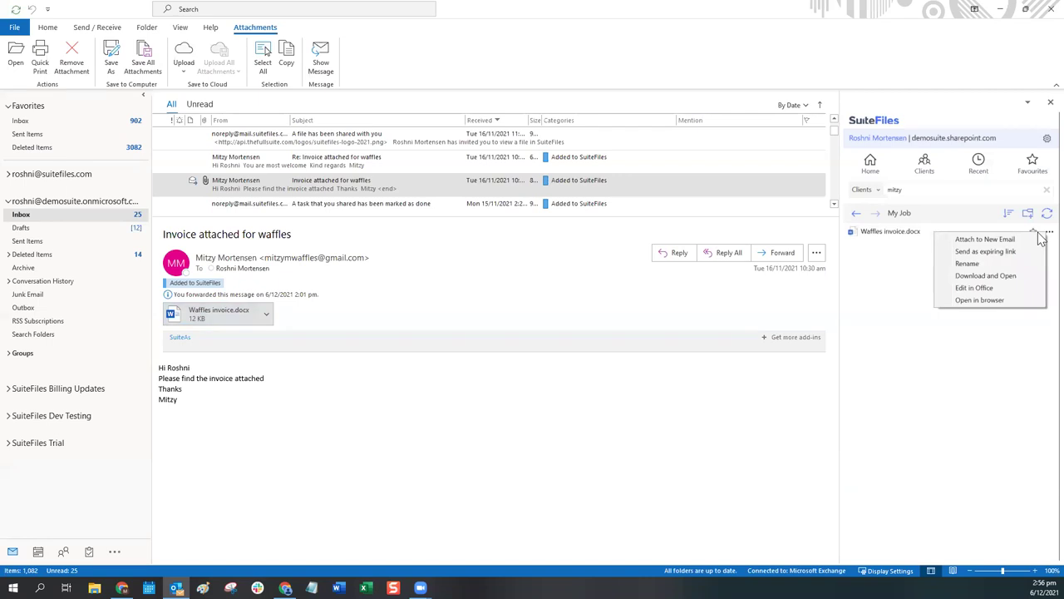
Step: Open Waffles invoice.docx in the browser to check it, then return to the invoice email
click(959, 301)
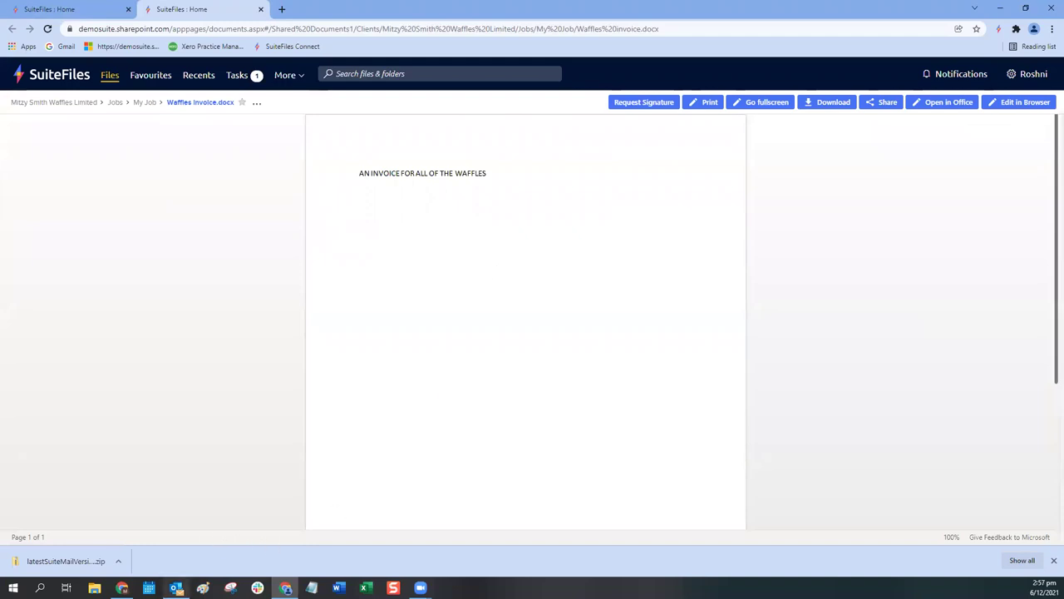
click(176, 588)
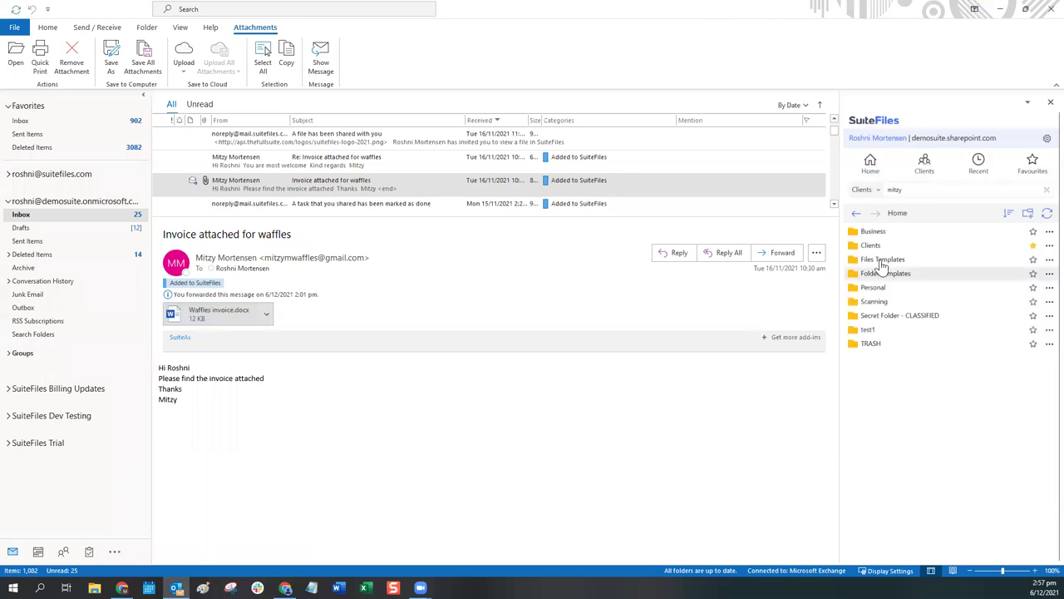
Step: Reply to the invoice email with a greeting, 'Thanks so much', 'You're great' and a 'Cheers' sign-off with the sender's name
drag(915, 190, 887, 188)
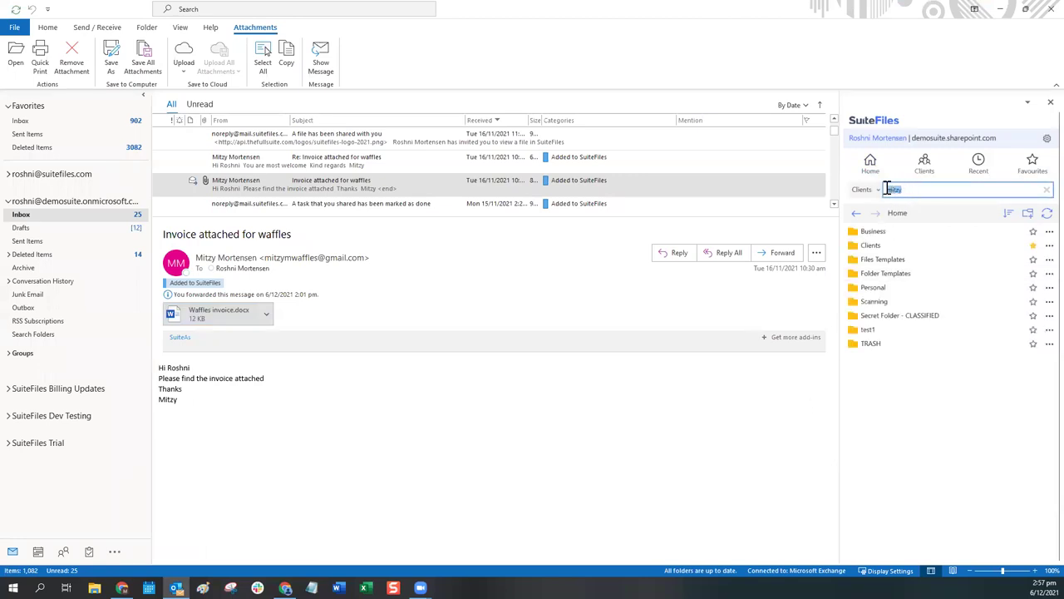
click(907, 189)
click(680, 257)
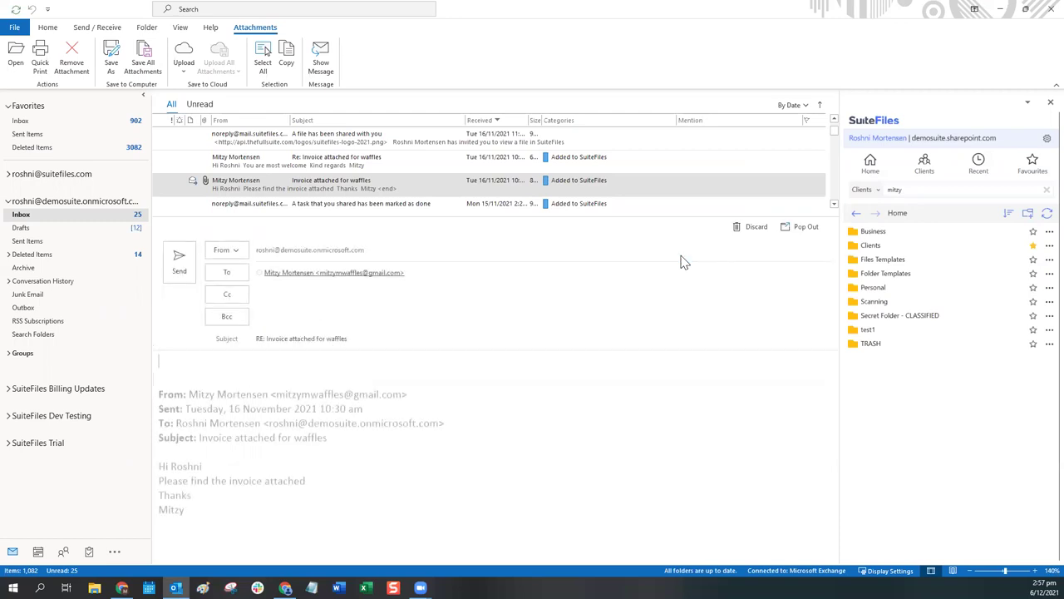
text(Hey Mitzy)
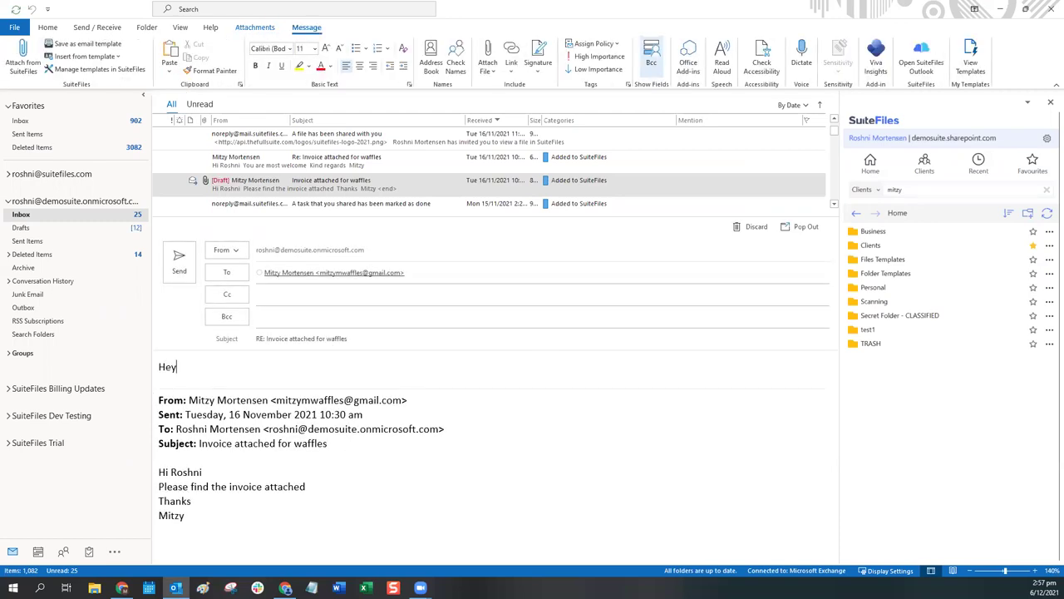
key(Return)
key(Return)
text(Thanks so much)
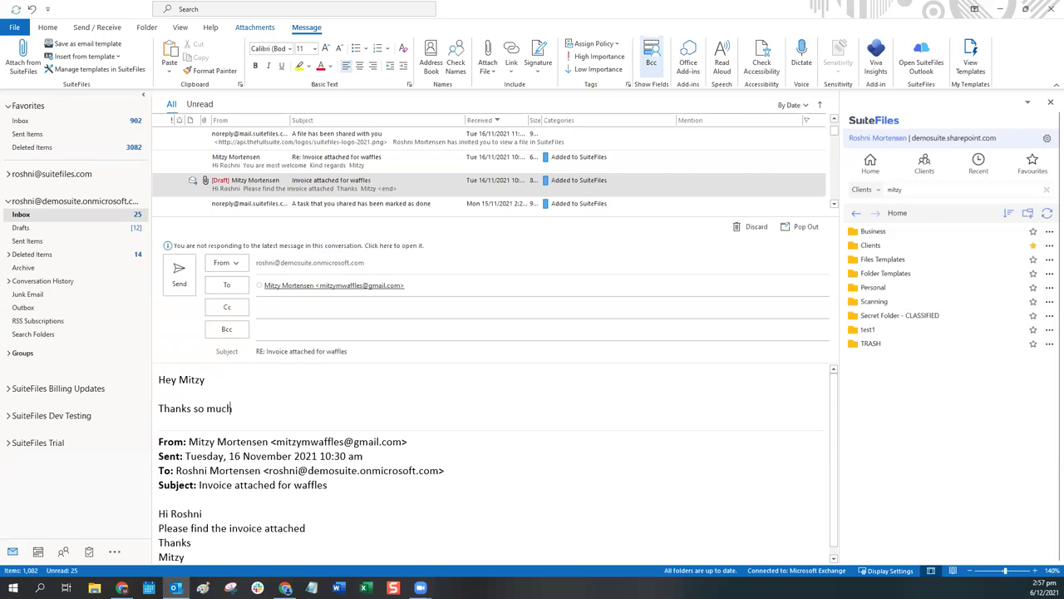
key(Return)
text(You're grea)
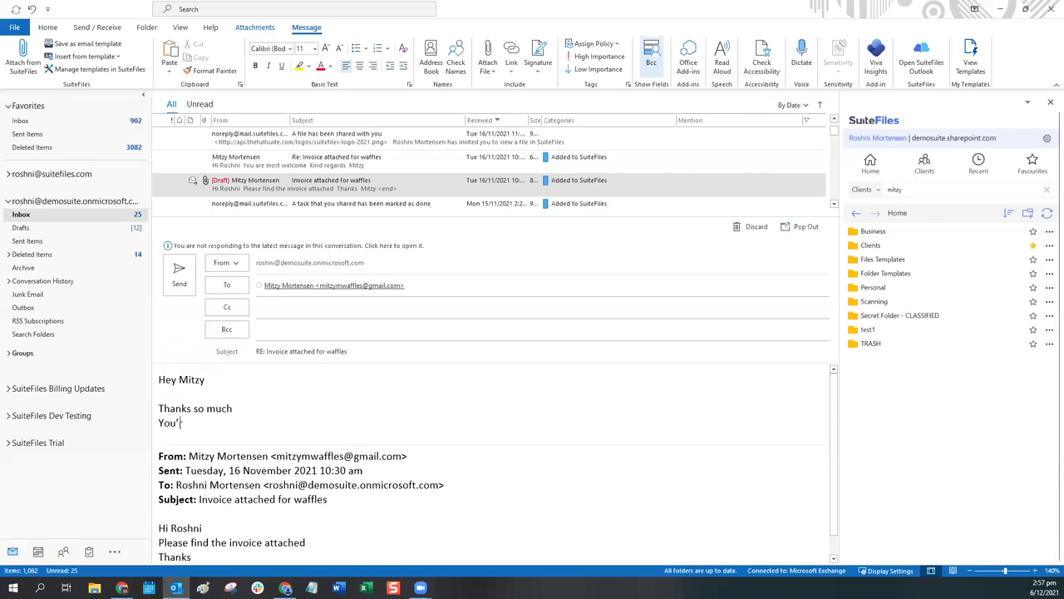
text(t)
key(Return)
key(Return)
text(Cheers)
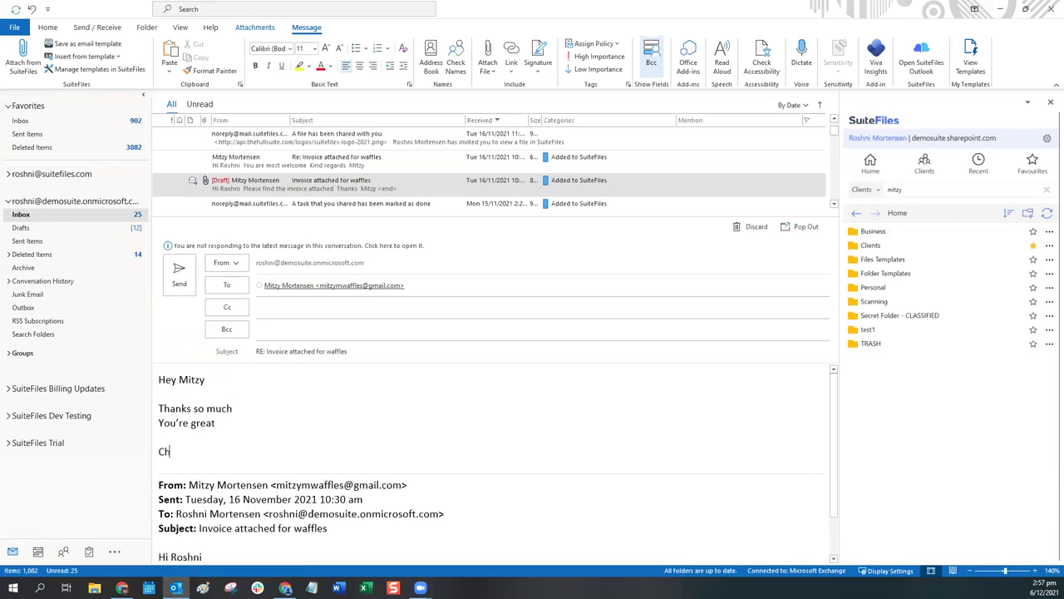
key(Return)
text(Roshni)
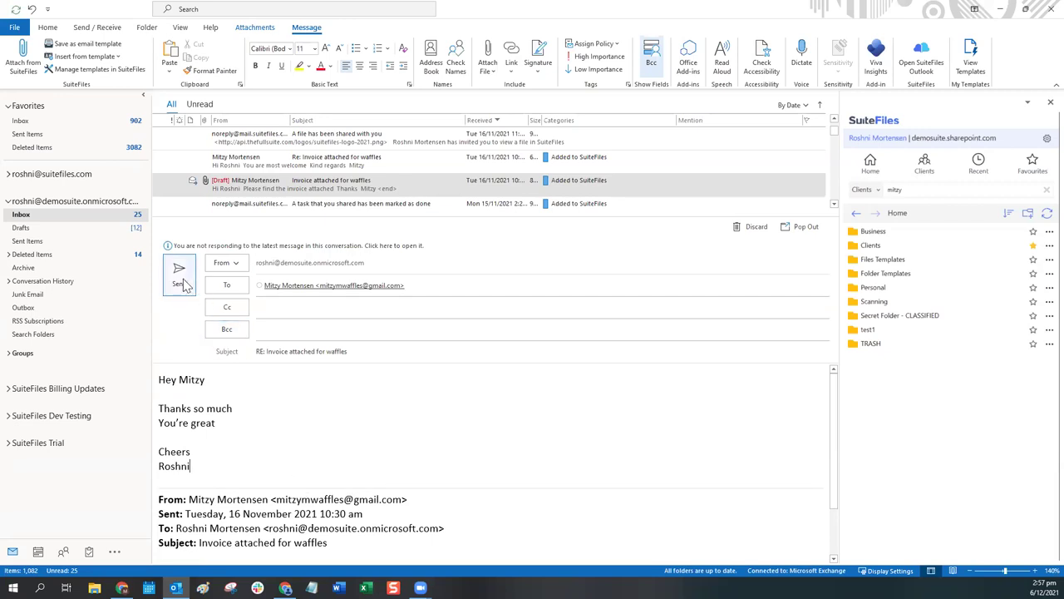
Step: Append '6 Dec' to the reply's subject and send it
click(408, 331)
click(516, 355)
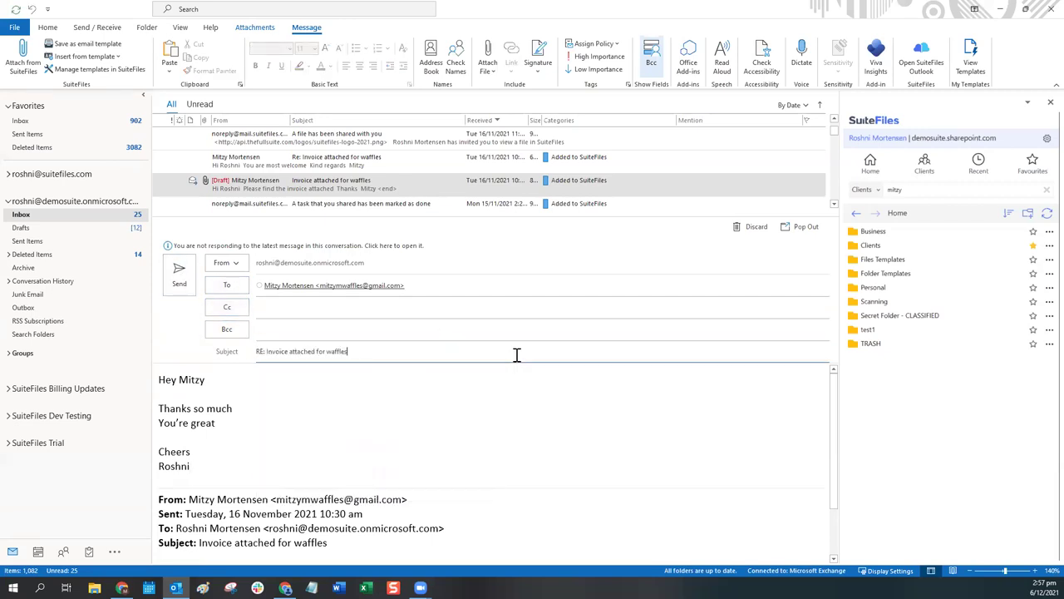
text(6 Dec)
key(Tab)
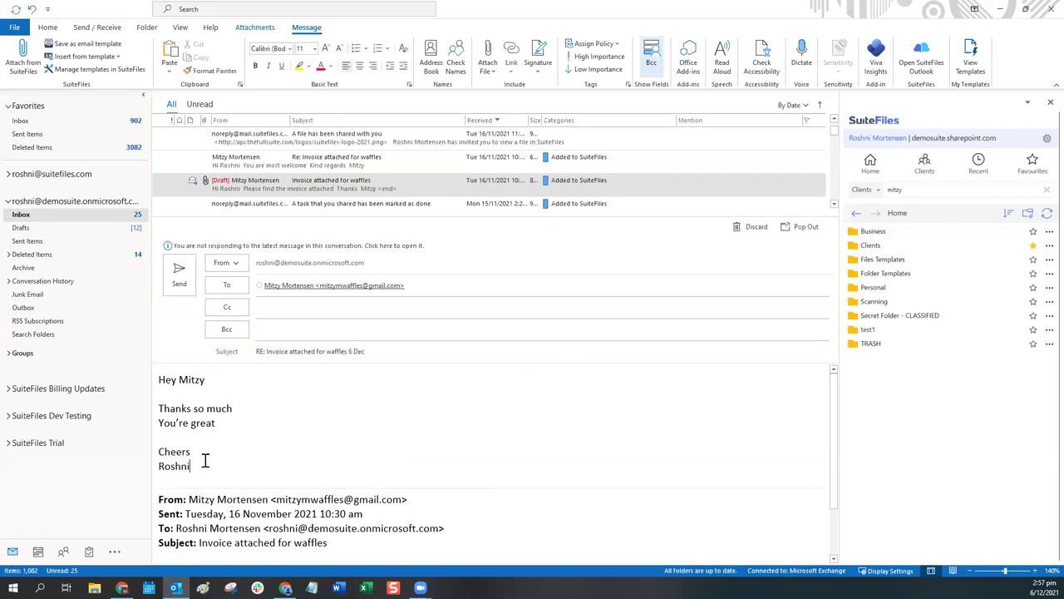
click(367, 414)
click(209, 380)
click(180, 279)
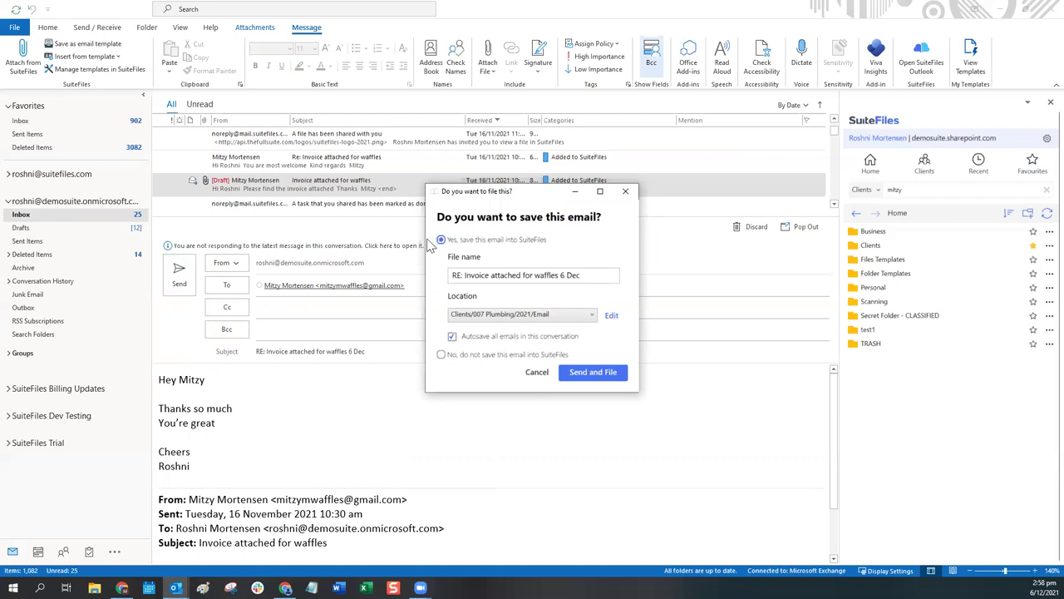
Step: Choose 'Yes, save this email into SuiteFiles', review the suggested locations, and browse for another folder
click(440, 356)
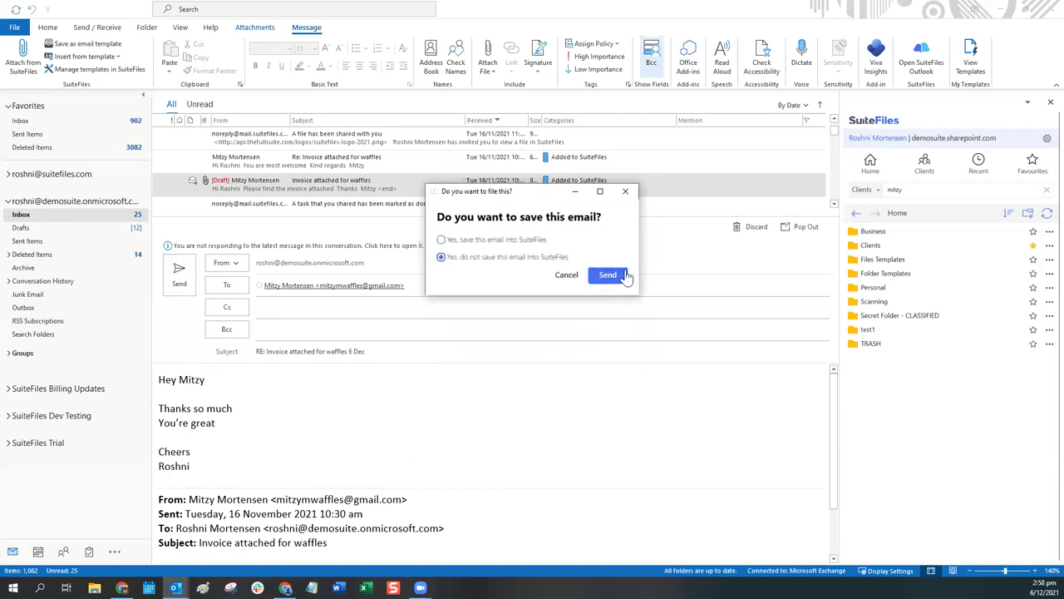
click(615, 276)
click(441, 239)
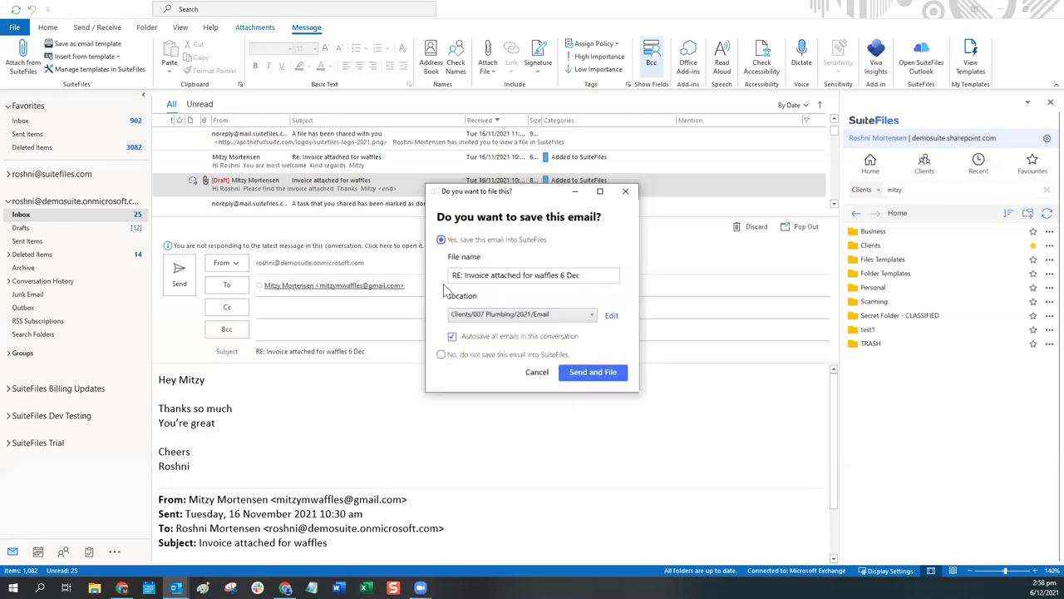
click(482, 316)
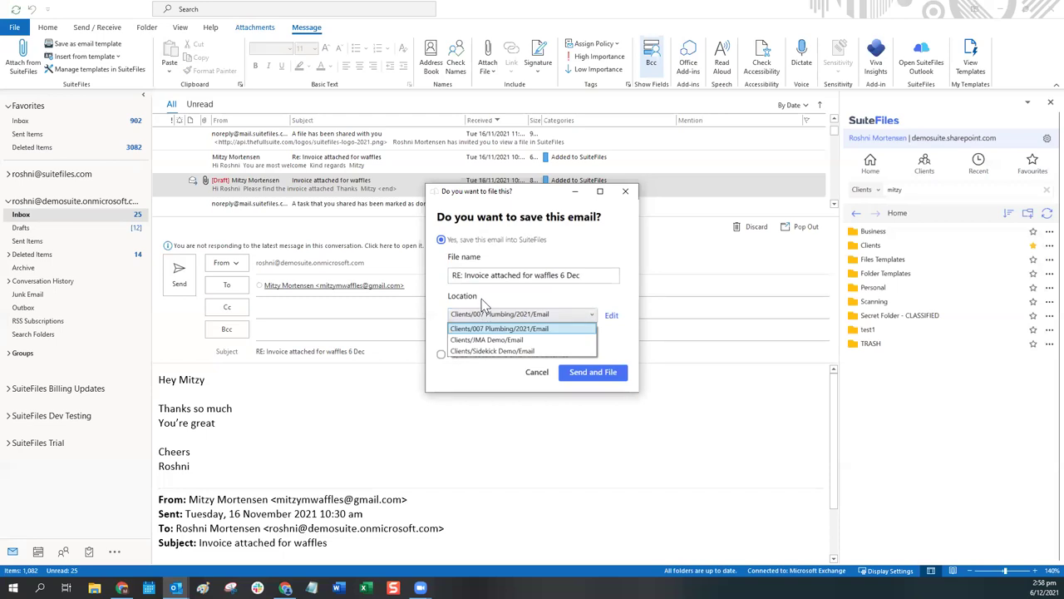
click(544, 305)
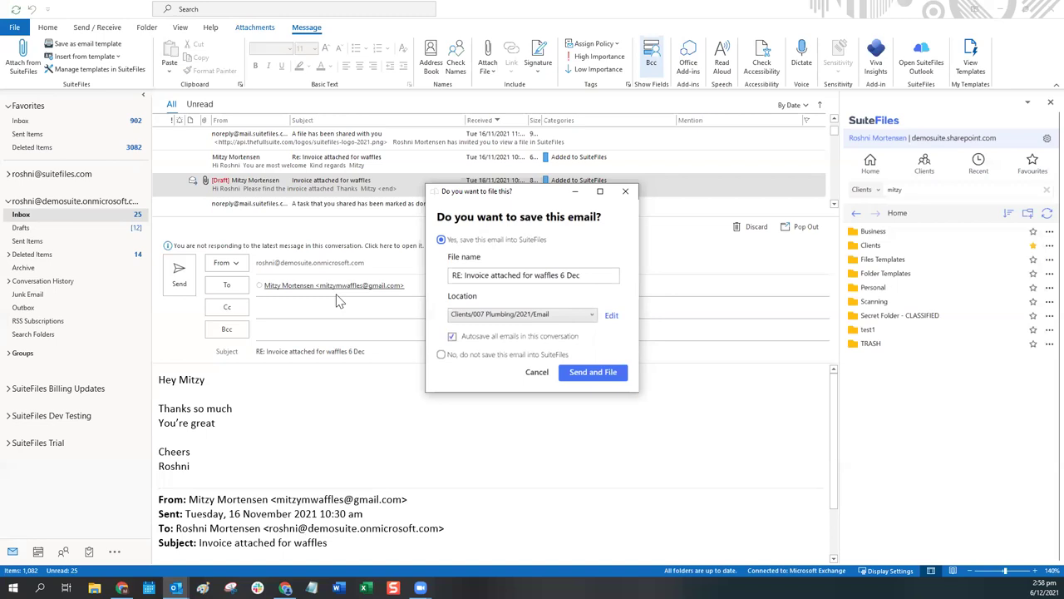
click(592, 314)
click(519, 316)
click(612, 317)
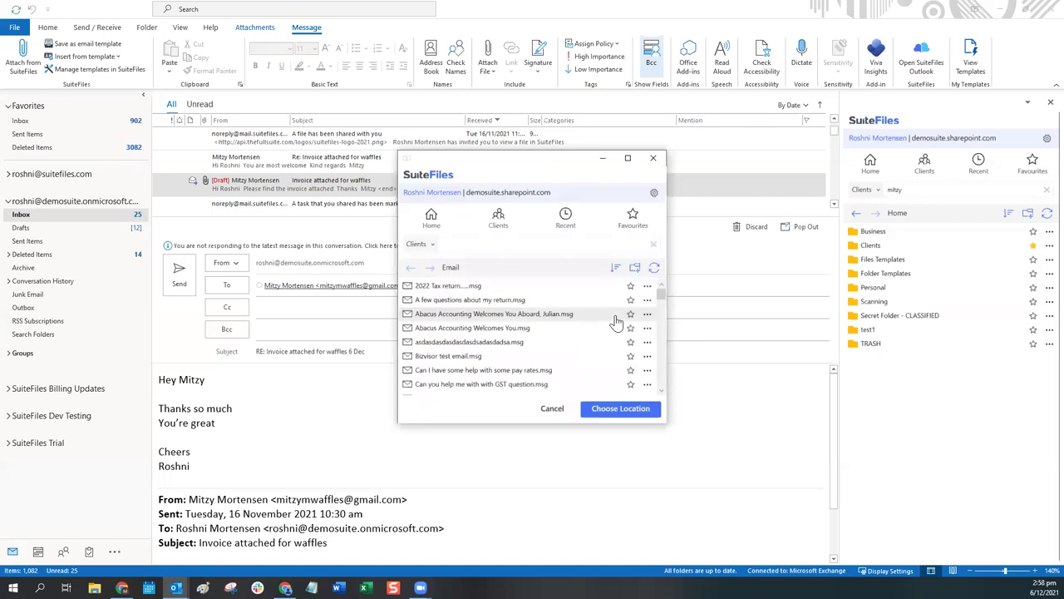
Step: Pick Mitzy Smith Waffles Limited's Email folder as the location and Send and File the reply
click(450, 244)
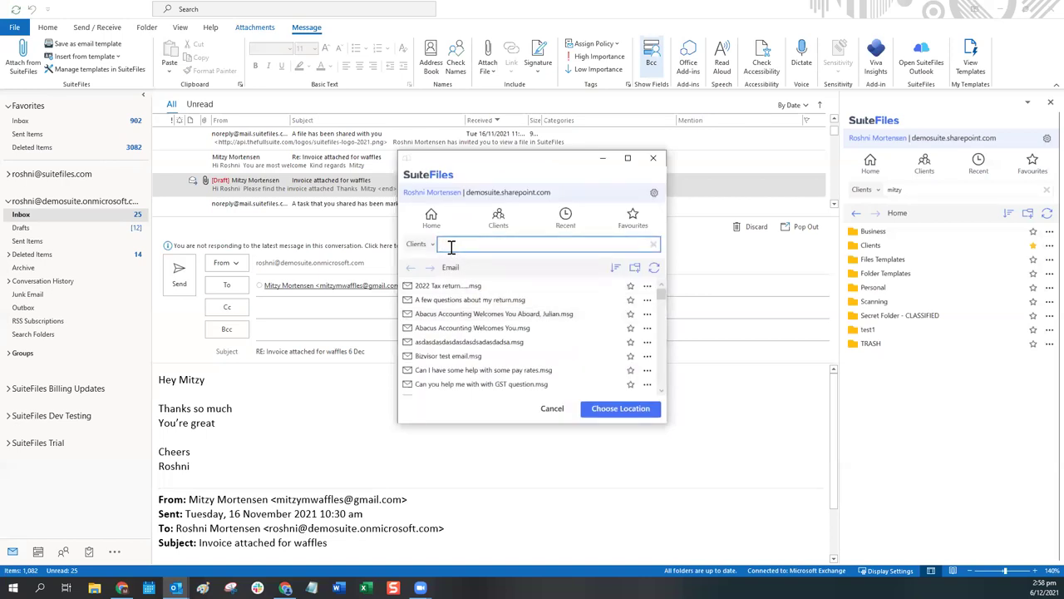
text(mitzy)
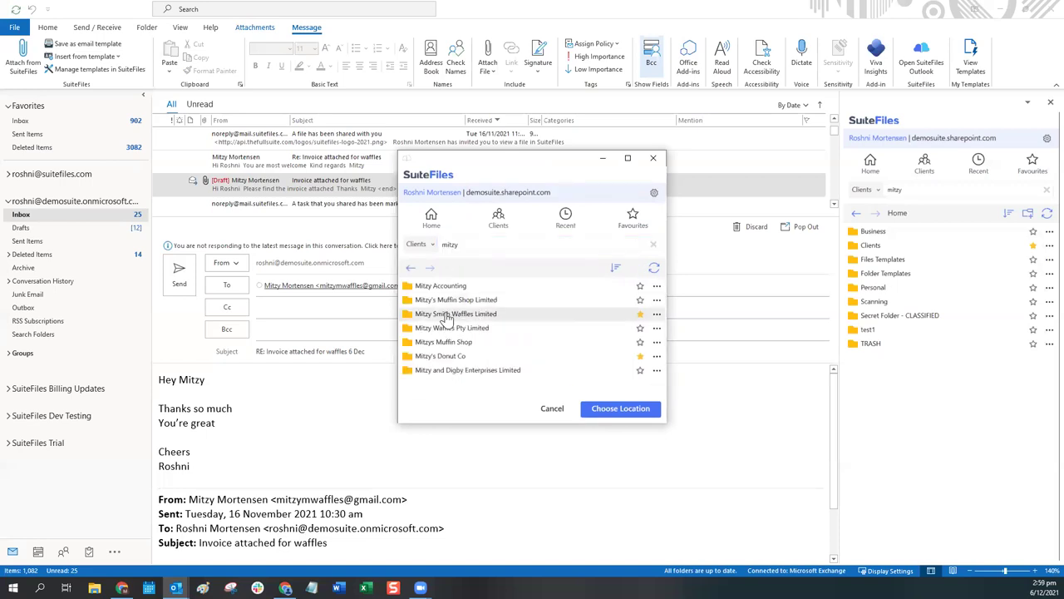
click(449, 315)
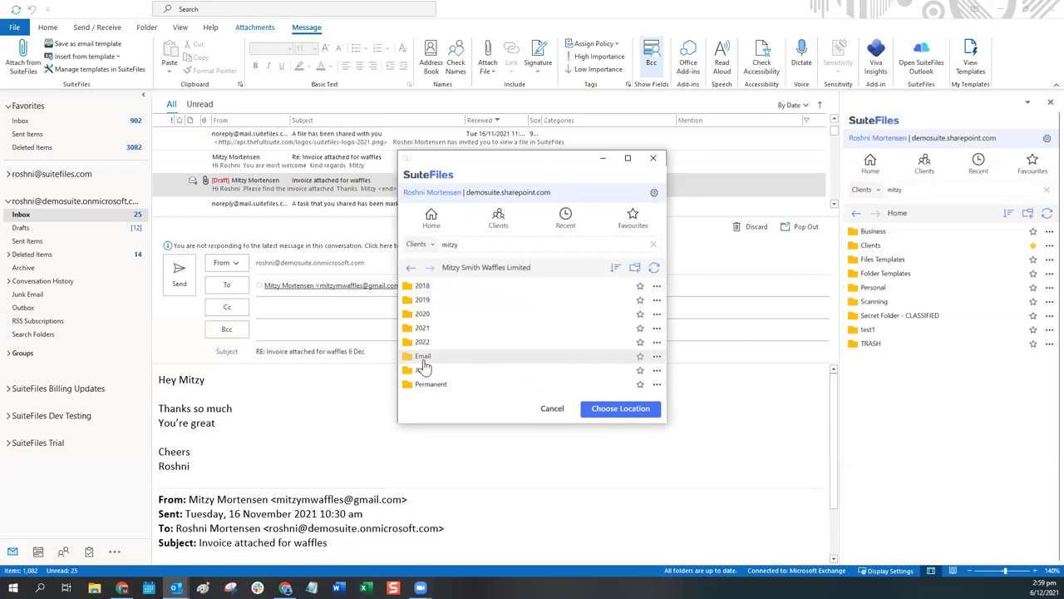
click(422, 357)
click(605, 408)
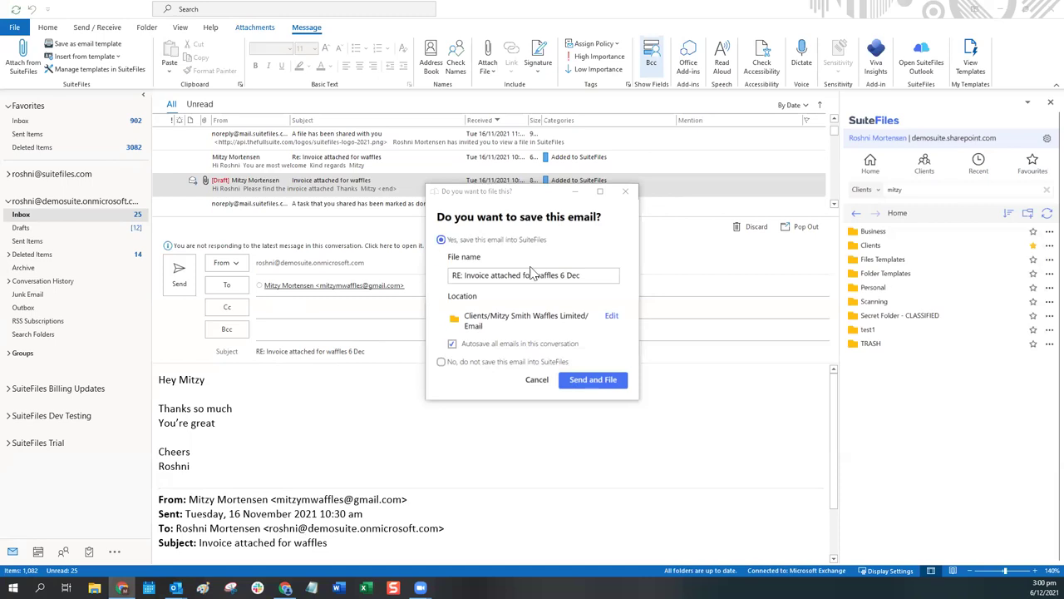
click(579, 383)
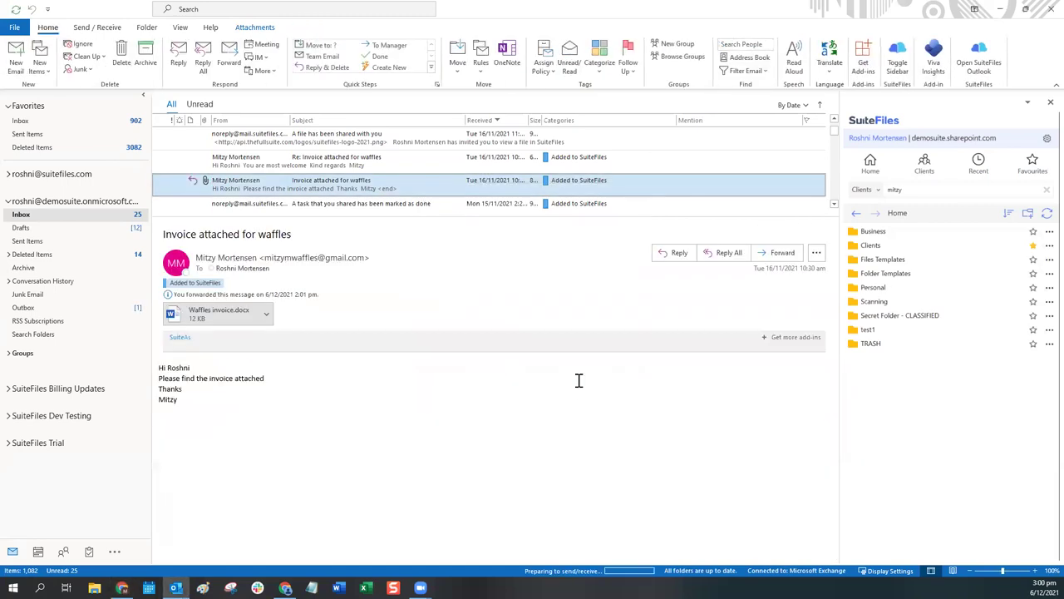